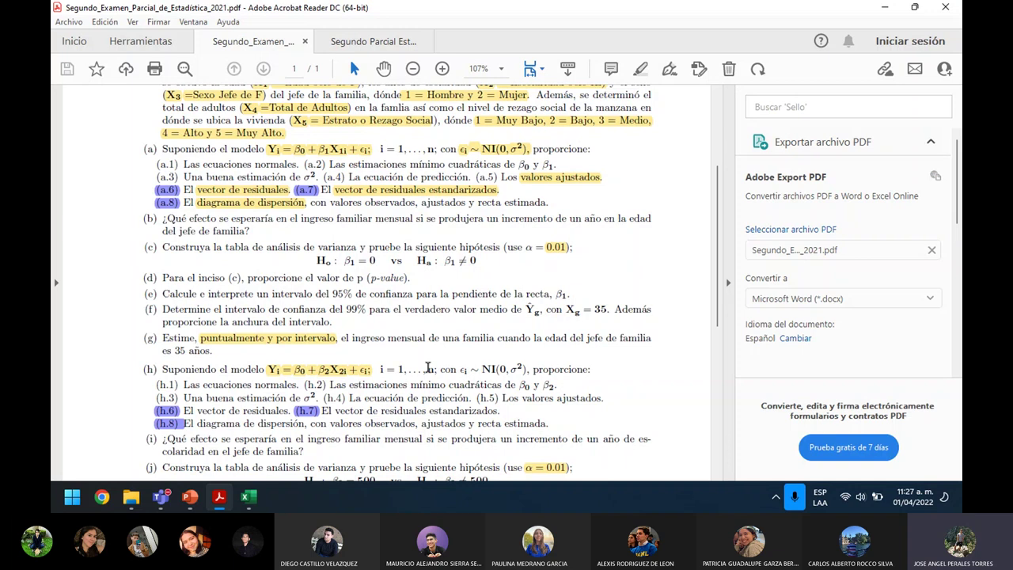
- Compare the handwritten part (c) variance table in Segundo Parcial Estadística.pdf with the regression outputs on Hoja2 and Hoja1 of the Excel data workbook
{"action": "key", "text": "ctrl+Tab"}
{"action": "left_click_drag", "start_coordinate": [410, 478], "coordinate": [500, 481]}
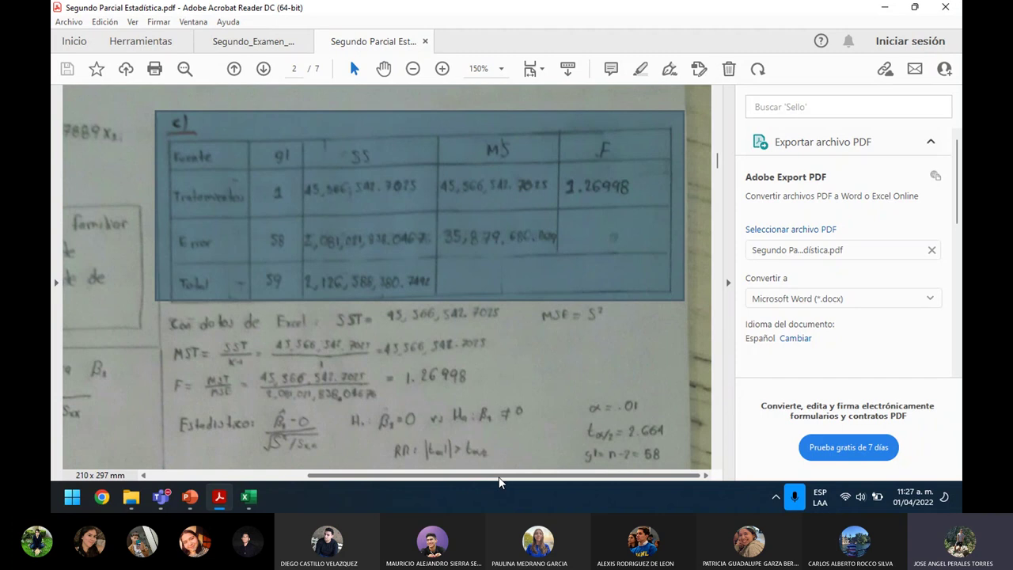
{"action": "left_click", "coordinate": [258, 496]}
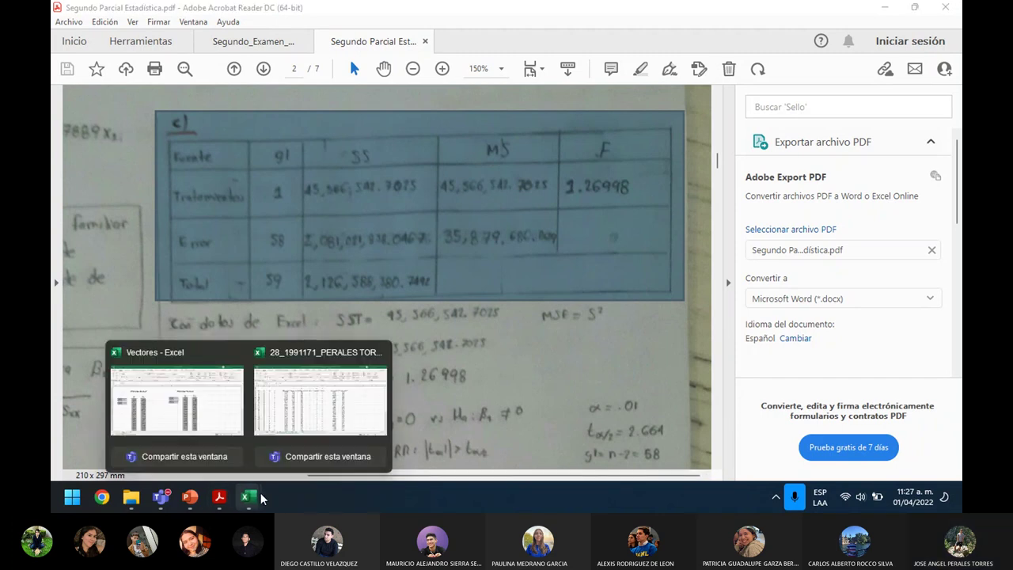
{"action": "left_click", "coordinate": [198, 404]}
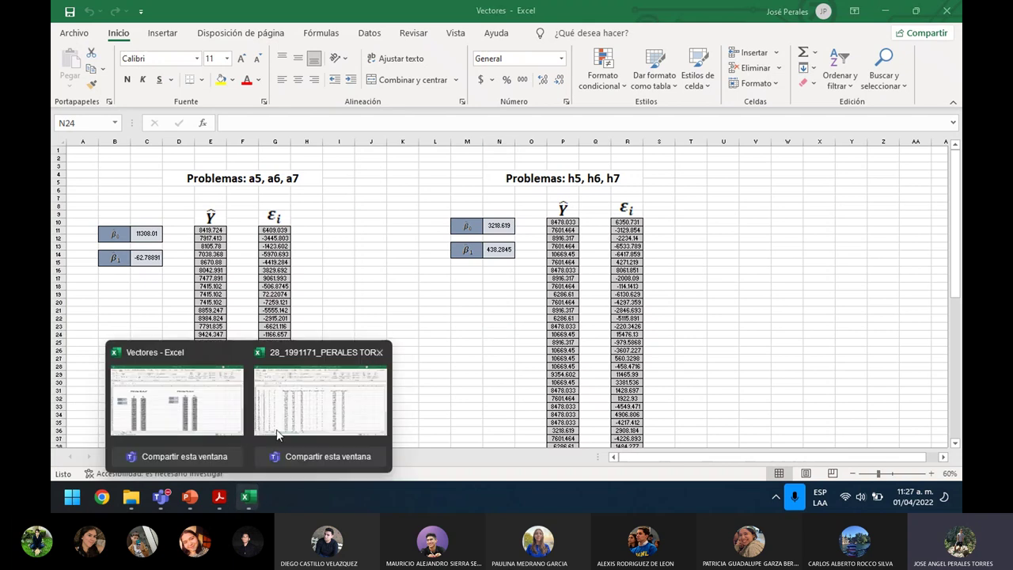
{"action": "left_click", "coordinate": [277, 434]}
{"action": "left_click", "coordinate": [188, 459]}
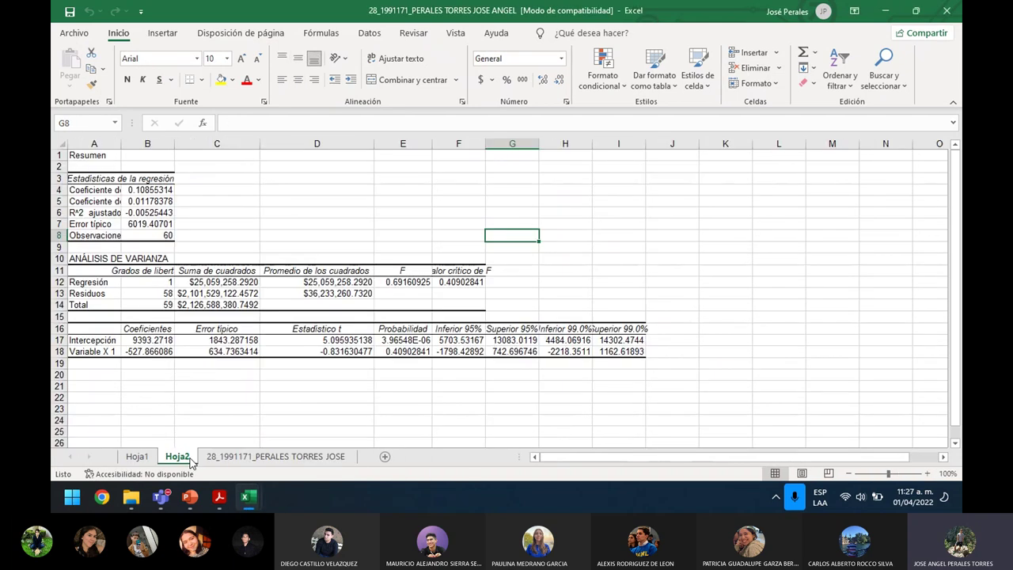
{"action": "left_click", "coordinate": [136, 457]}
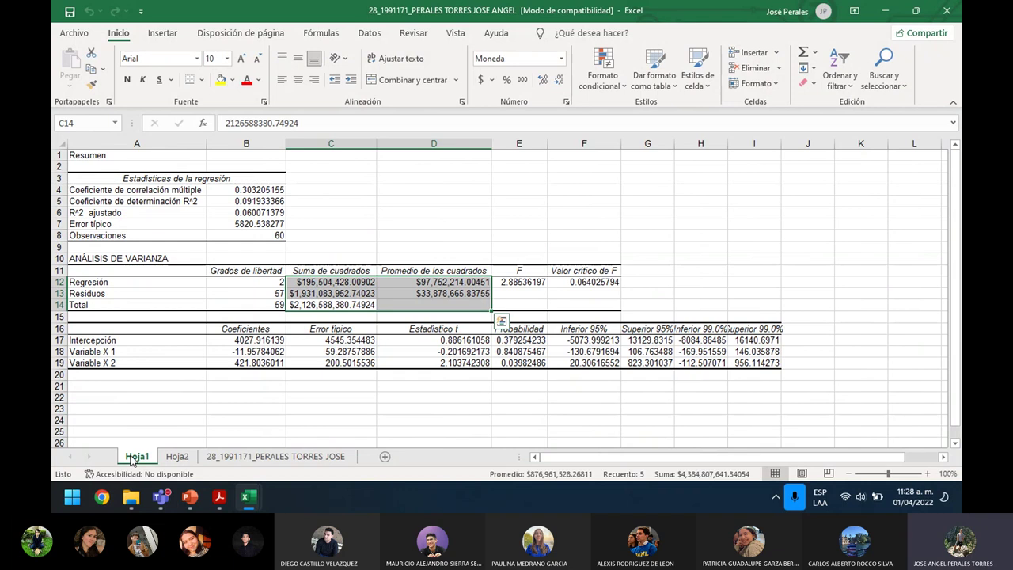
{"action": "left_click", "coordinate": [176, 456]}
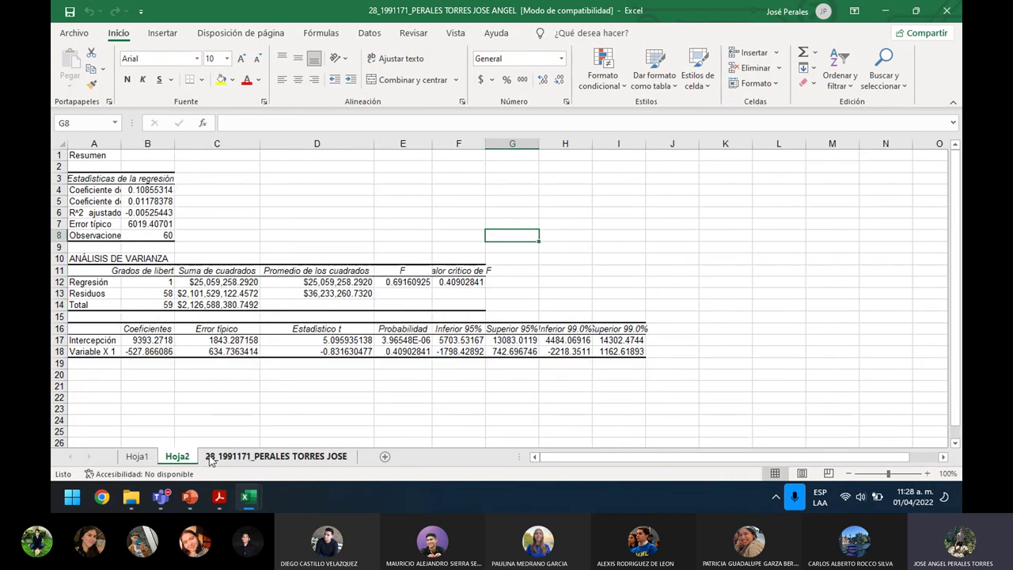
- On the source data sheet, select the family income and head-of-household age values in F5:G64
{"action": "left_click", "coordinate": [211, 457]}
{"action": "left_click_drag", "start_coordinate": [273, 182], "coordinate": [320, 471]}
{"action": "left_click", "coordinate": [421, 34]}
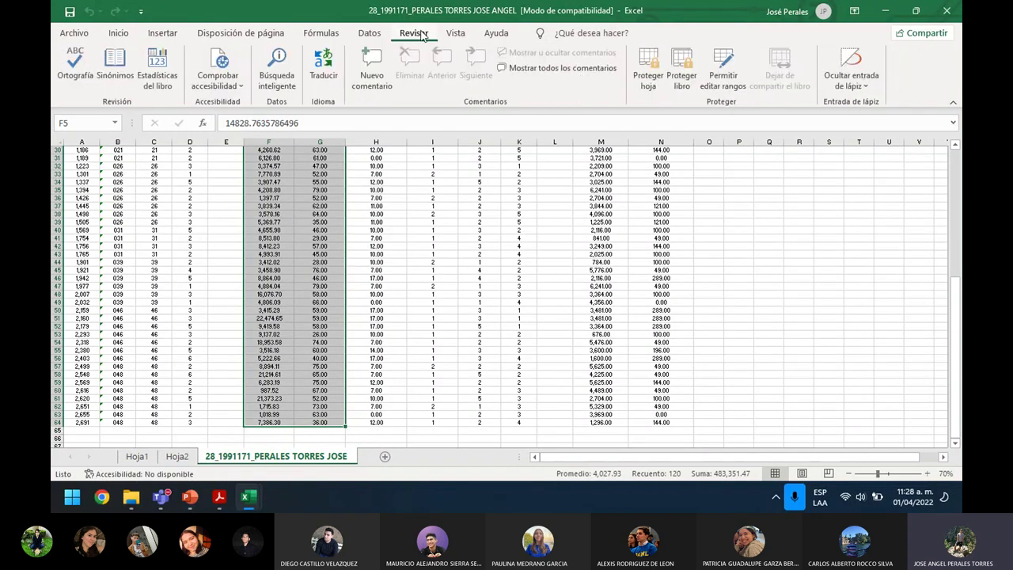
{"action": "left_click", "coordinate": [370, 34]}
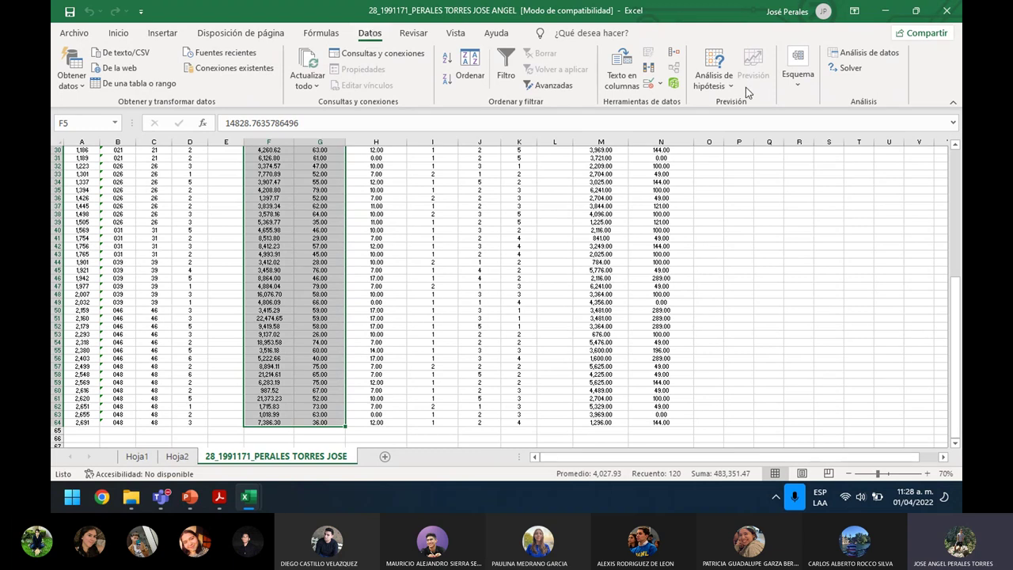
{"action": "left_click", "coordinate": [798, 91]}
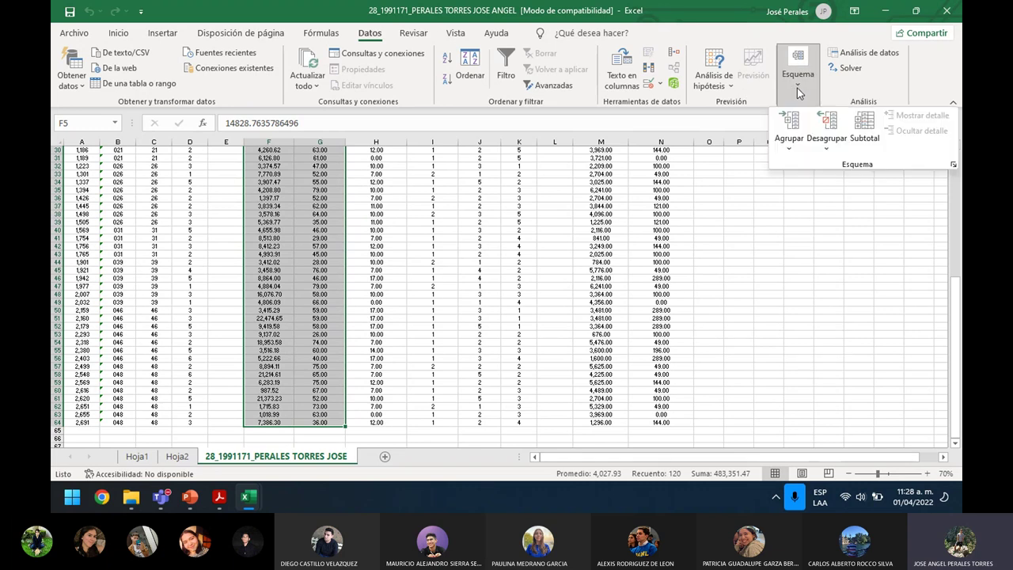
{"action": "left_click", "coordinate": [785, 143]}
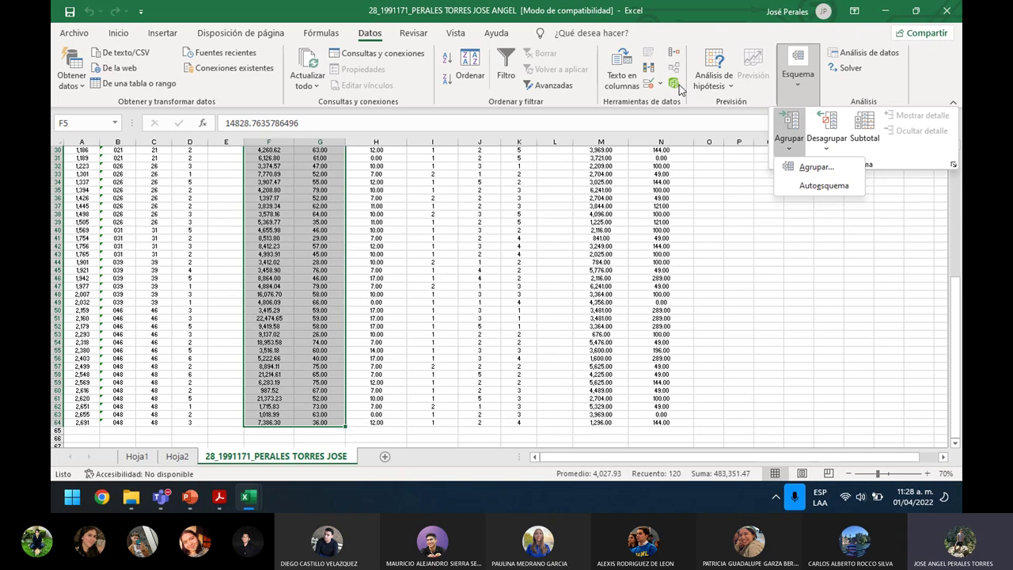
{"action": "left_click", "coordinate": [697, 32]}
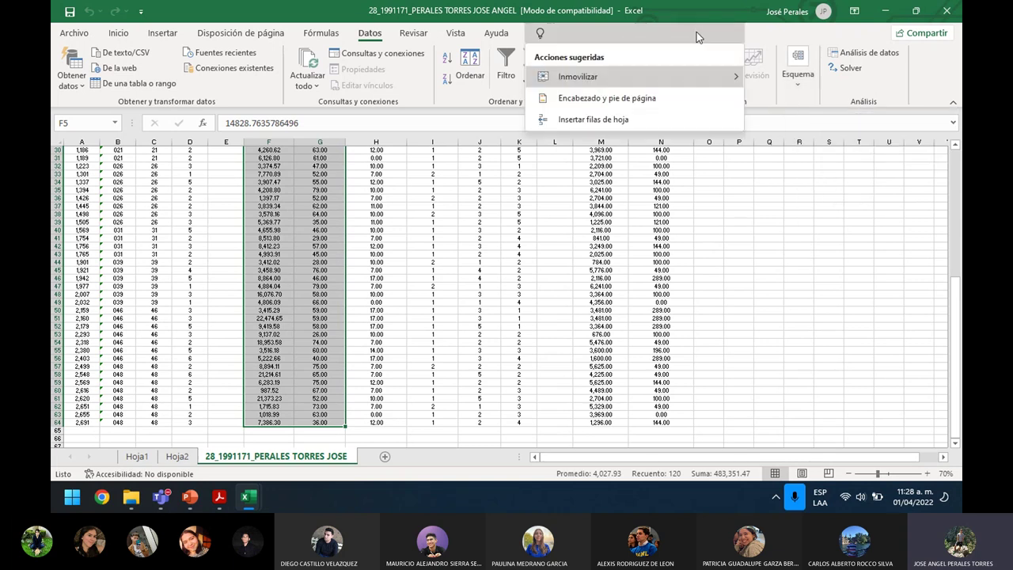
{"action": "mouse_move", "coordinate": [585, 75]}
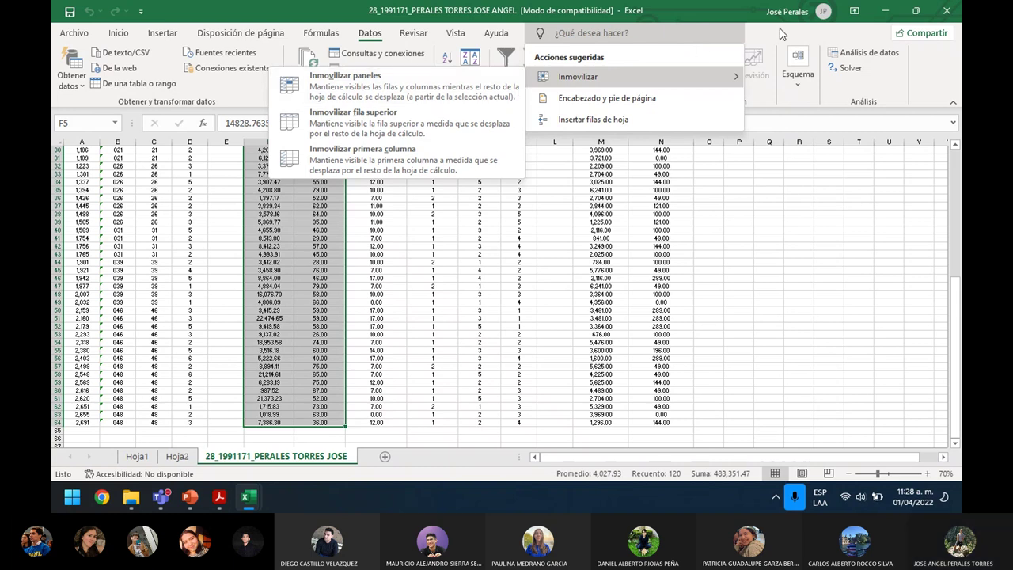
- Open the single-factor analysis of variance (Análisis de varianza de un factor) from the data analysis tools
{"action": "left_click", "coordinate": [837, 52]}
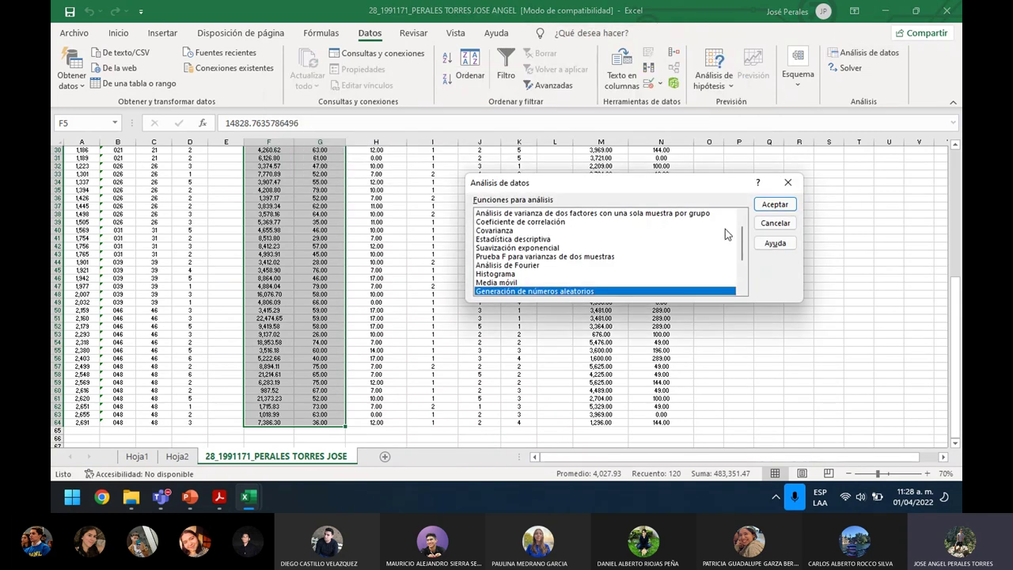
{"action": "mouse_move", "coordinate": [747, 241]}
{"action": "left_mouse_down"}
{"action": "mouse_move", "coordinate": [747, 281]}
{"action": "mouse_move", "coordinate": [752, 226]}
{"action": "left_mouse_up"}
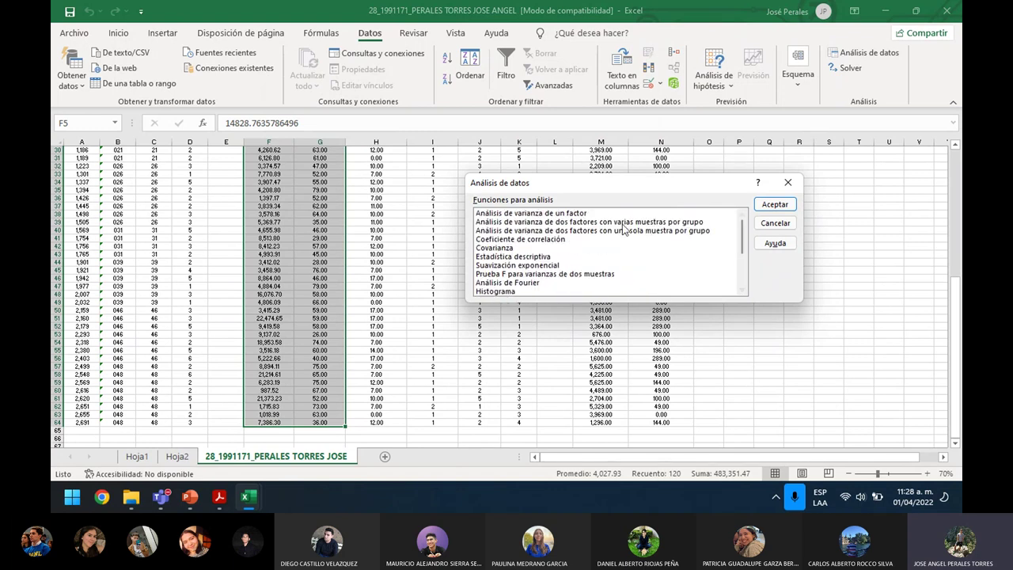
{"action": "left_click", "coordinate": [602, 213]}
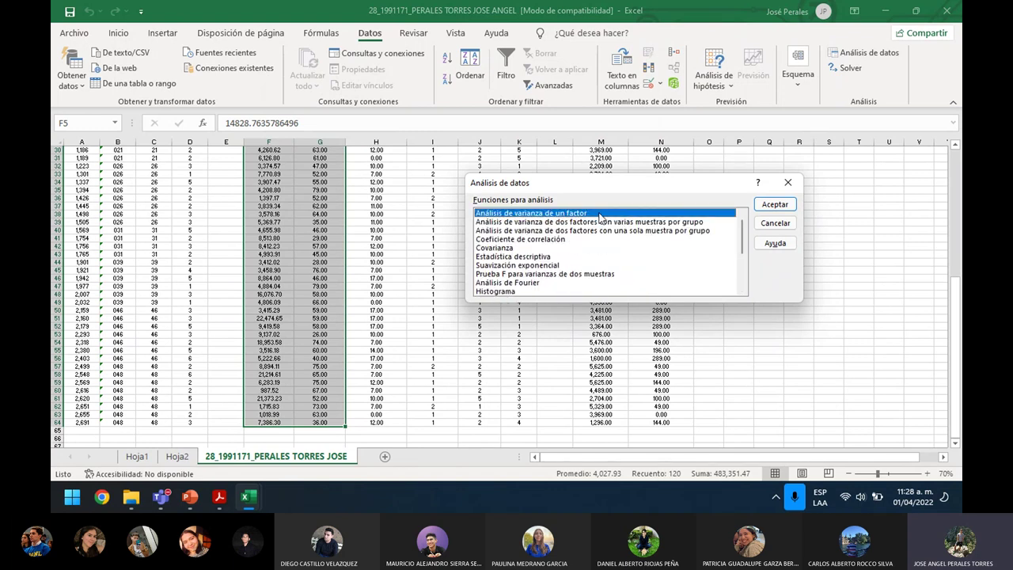
{"action": "left_click", "coordinate": [775, 206]}
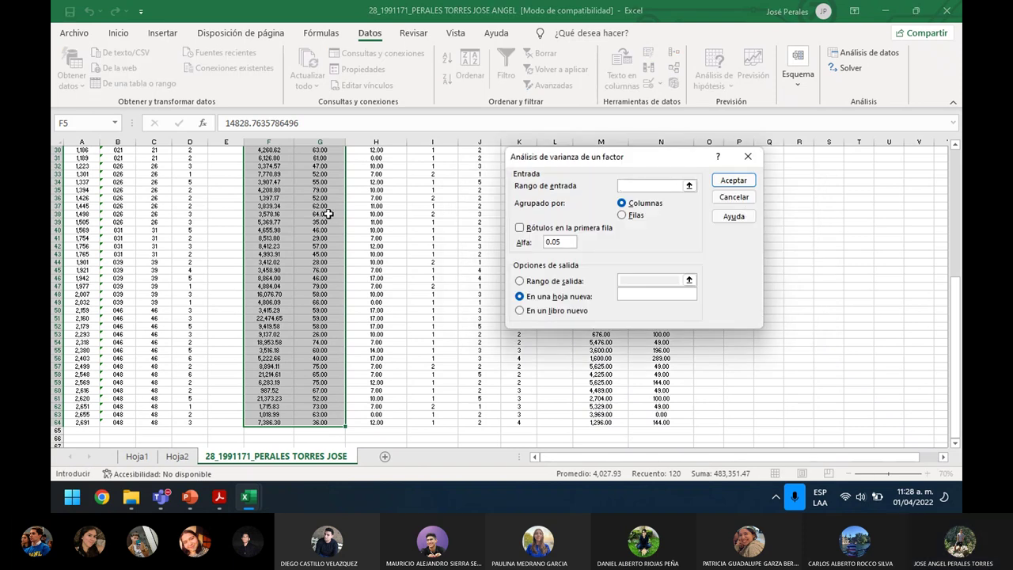
- Run the single-factor analysis on the income and age range $F$5:$G$64, grouped by columns, with output to a new sheet
{"action": "left_click", "coordinate": [269, 156]}
{"action": "left_click_drag", "start_coordinate": [955, 348], "coordinate": [955, 149]}
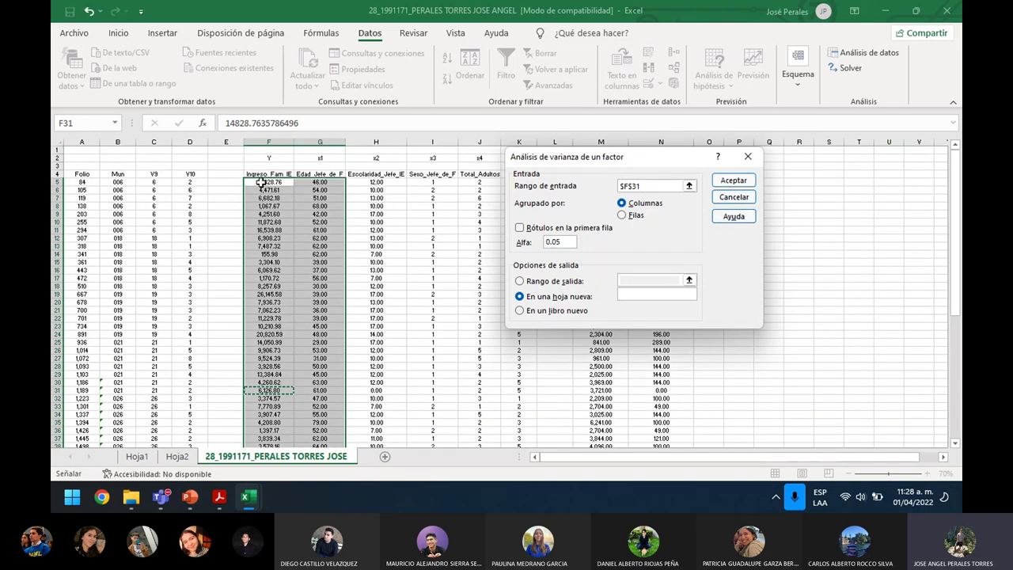
{"action": "left_click_drag", "start_coordinate": [263, 183], "coordinate": [308, 432]}
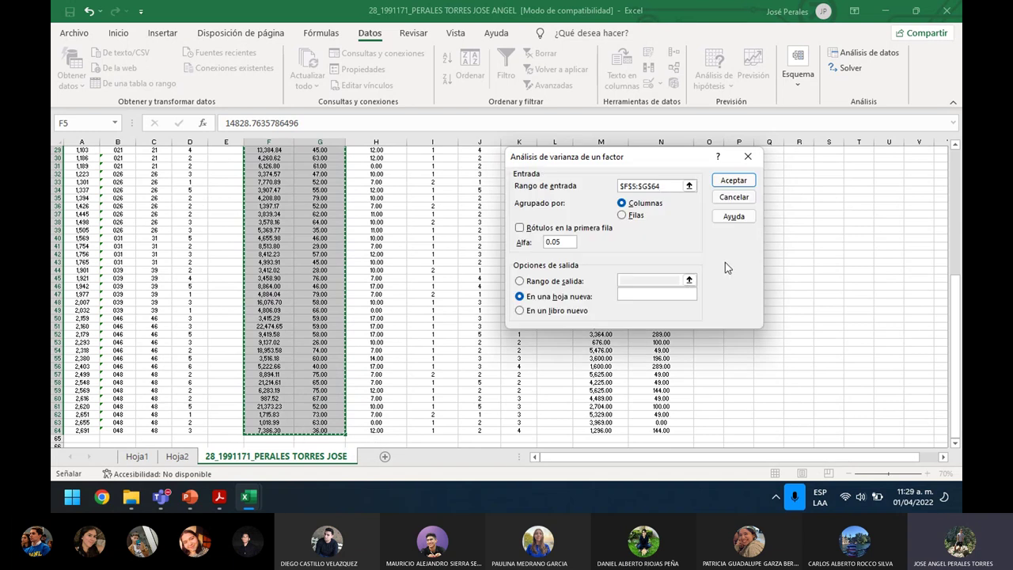
{"action": "left_click", "coordinate": [739, 182]}
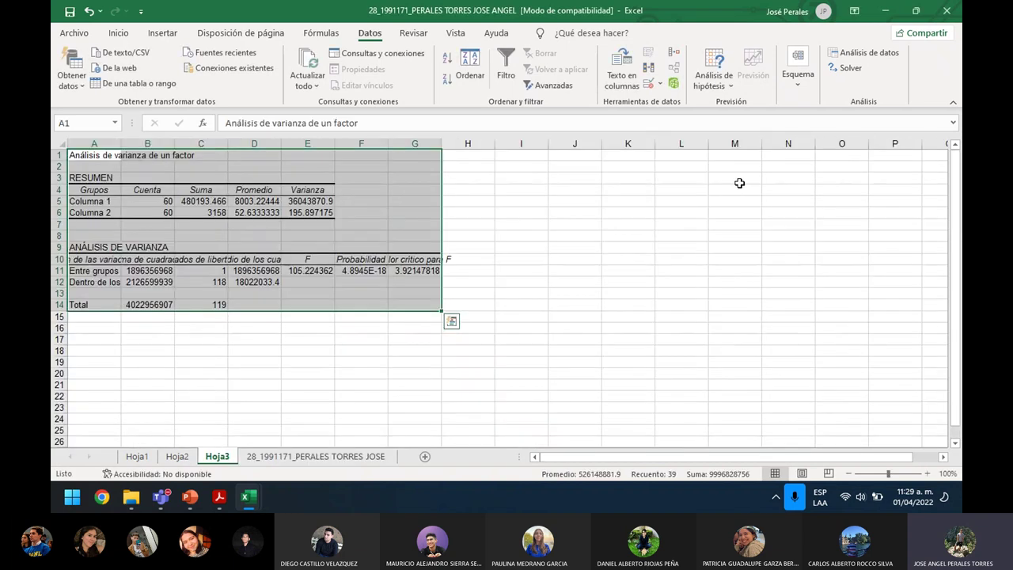
- Autofit the widths of columns A through G on the new variance analysis sheet
{"action": "double_click", "coordinate": [436, 144]}
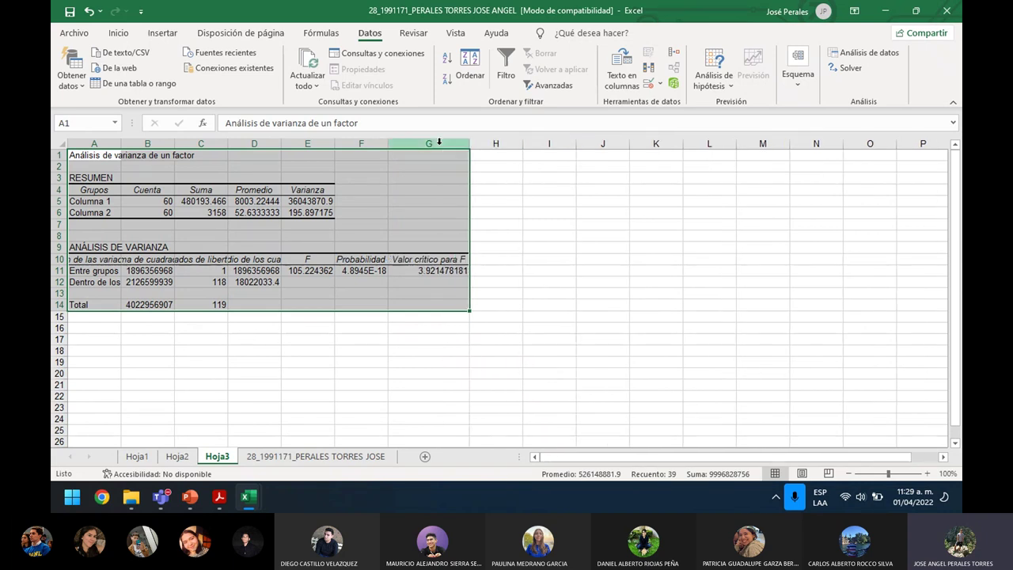
{"action": "double_click", "coordinate": [388, 143]}
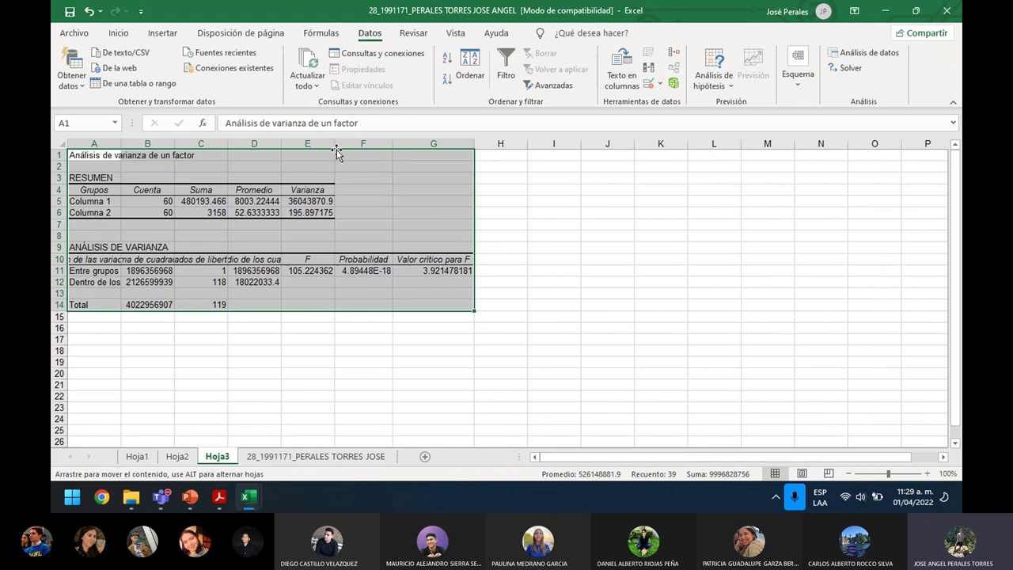
{"action": "left_click", "coordinate": [336, 151]}
{"action": "double_click", "coordinate": [336, 149]}
{"action": "double_click", "coordinate": [281, 143]}
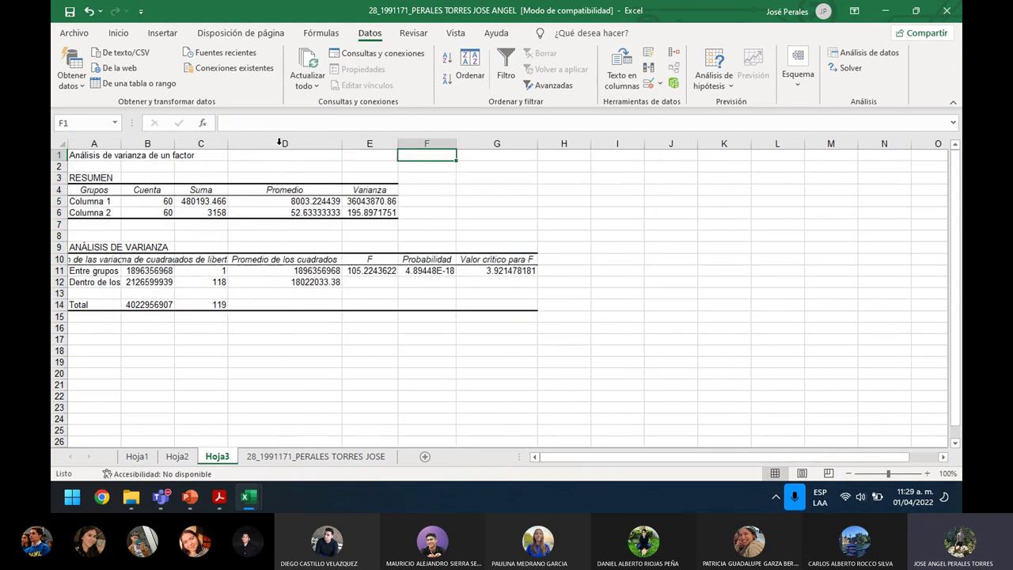
{"action": "double_click", "coordinate": [227, 144]}
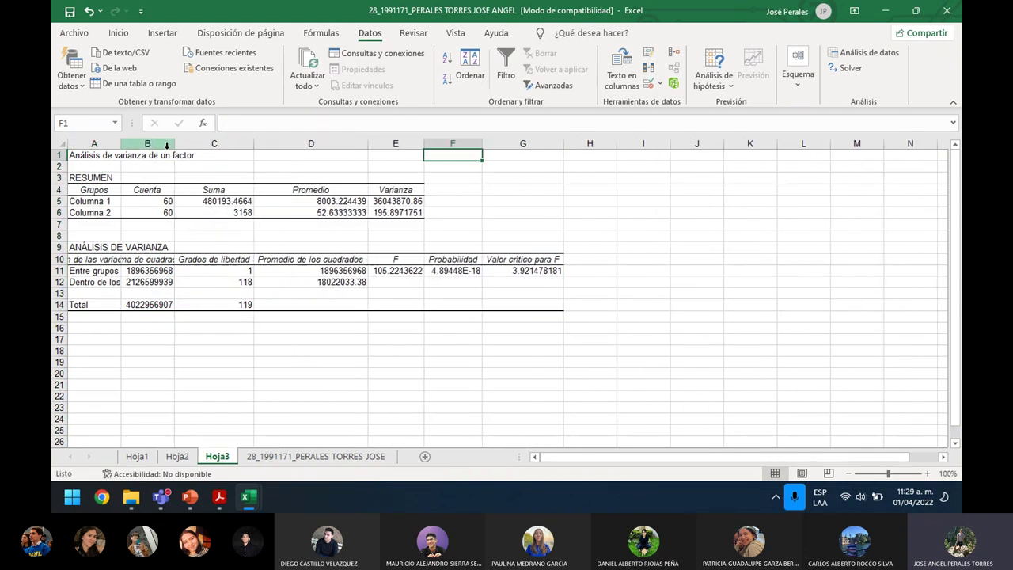
{"action": "double_click", "coordinate": [174, 143]}
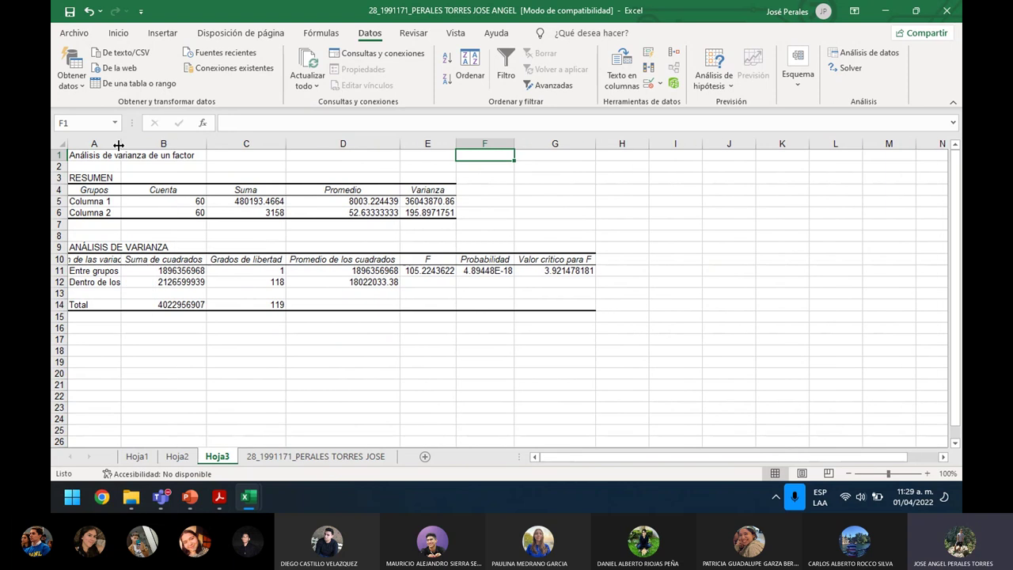
{"action": "double_click", "coordinate": [119, 143]}
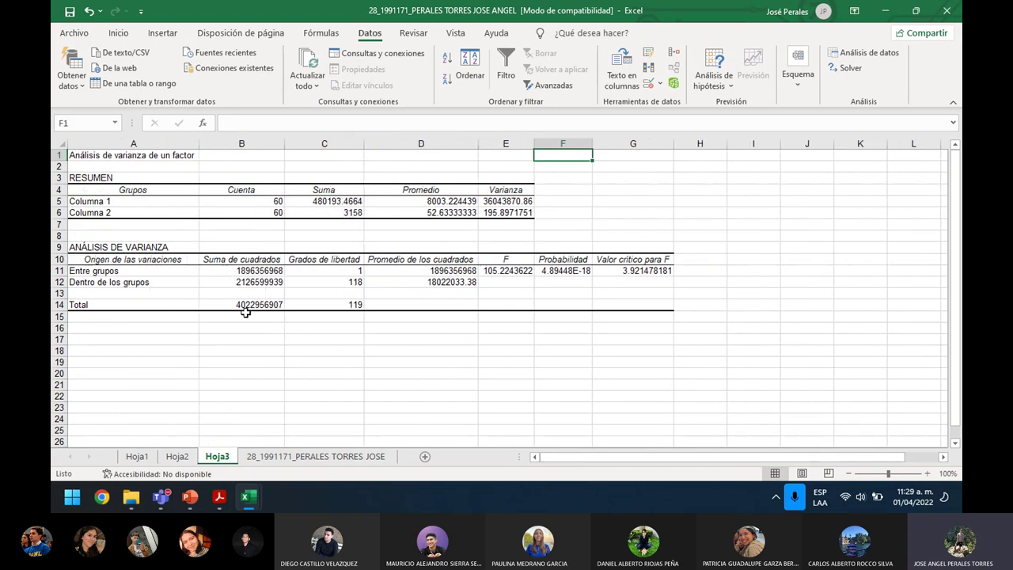
- Compare the degrees of freedom in Hoja3's single-factor variance table with those in Hoja2's regression output
{"action": "left_click", "coordinate": [346, 315]}
{"action": "left_click", "coordinate": [349, 306]}
{"action": "left_click", "coordinate": [344, 285]}
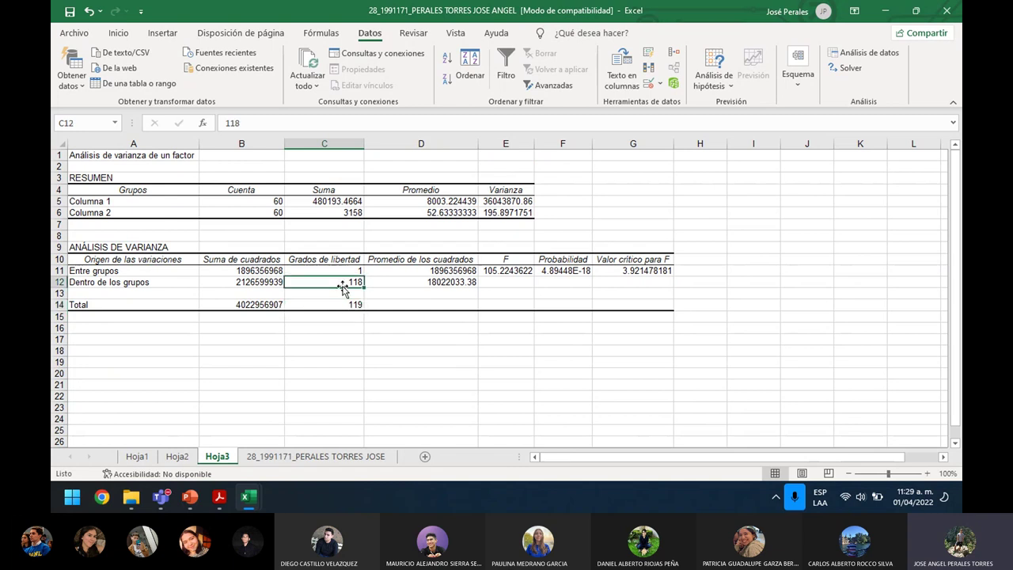
{"action": "left_click", "coordinate": [190, 458]}
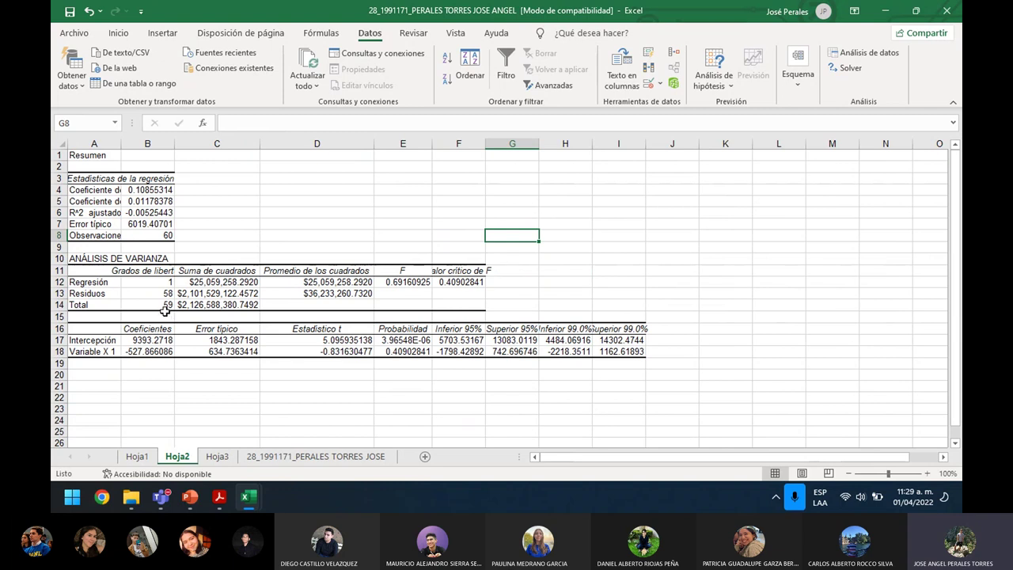
{"action": "left_click", "coordinate": [216, 458]}
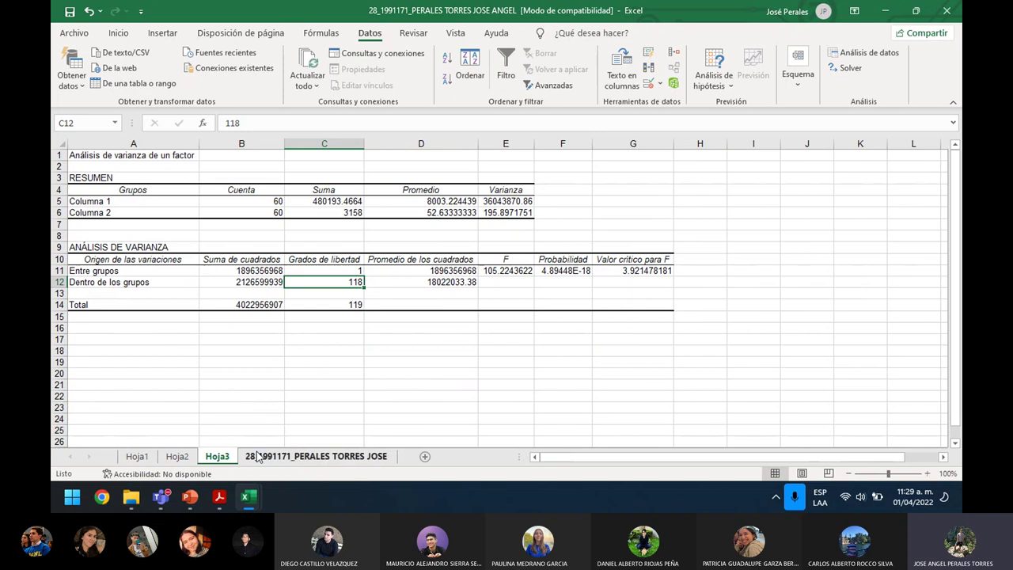
{"action": "left_click", "coordinate": [178, 457]}
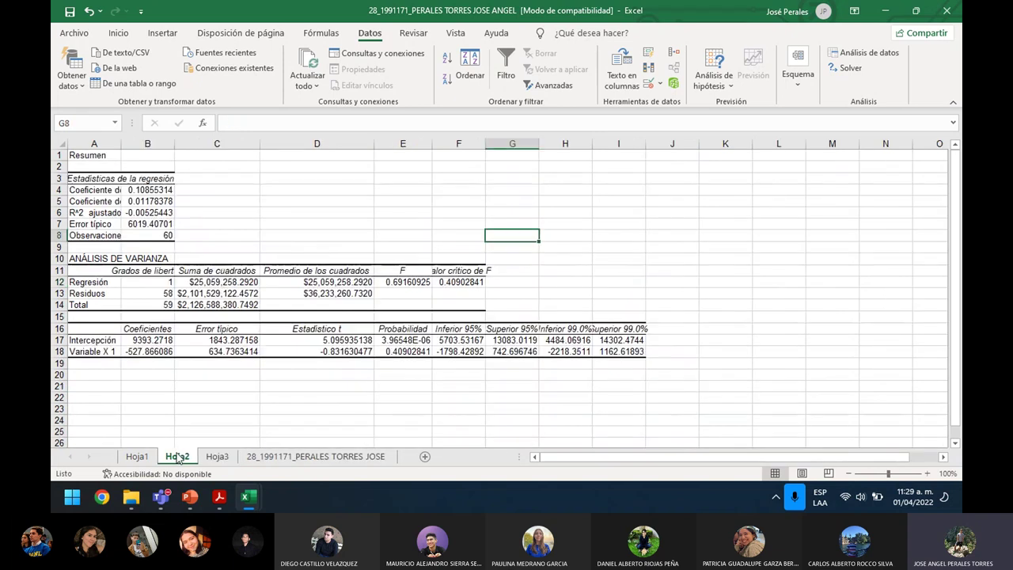
{"action": "left_click", "coordinate": [215, 457]}
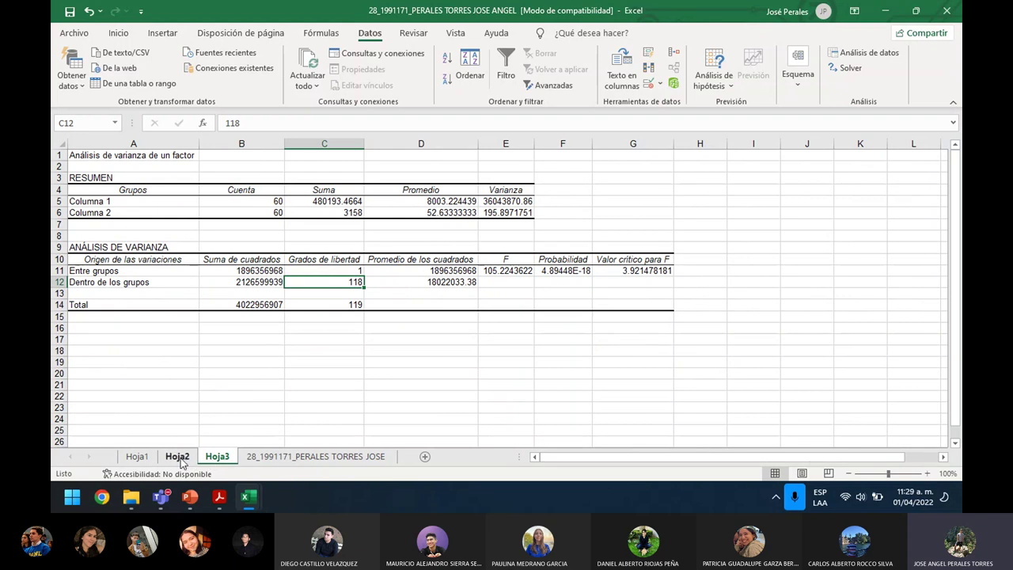
{"action": "left_click", "coordinate": [178, 457]}
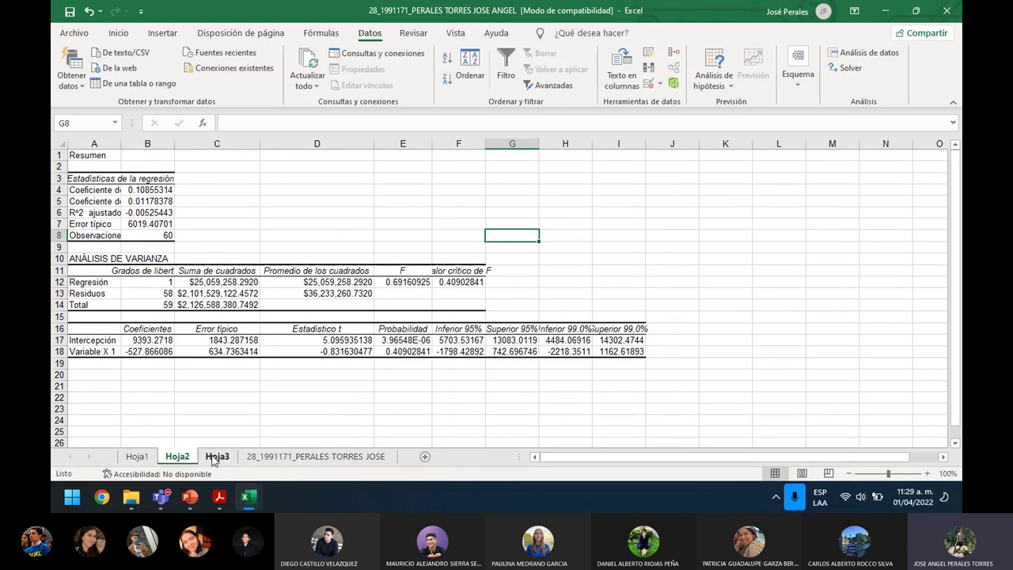
- Check the two-variable regression output on Hoja1 and the source data against the variance table on Hoja3
{"action": "left_click", "coordinate": [150, 458]}
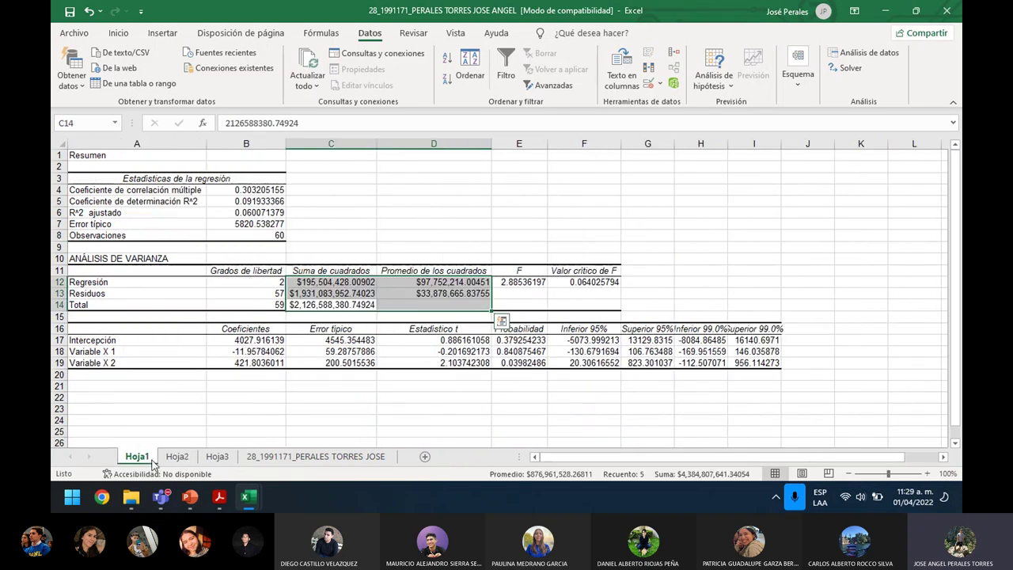
{"action": "left_click", "coordinate": [267, 457]}
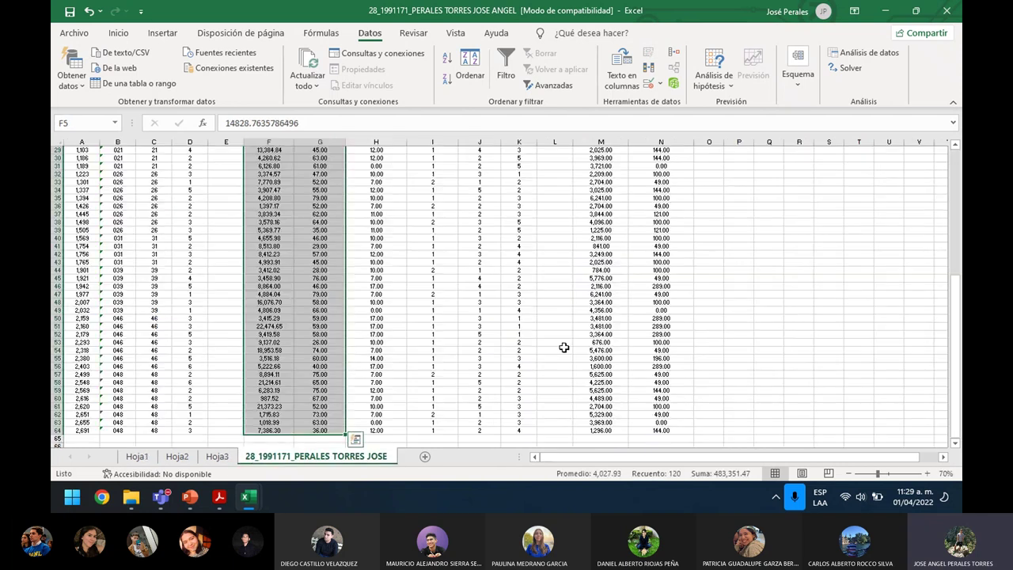
{"action": "left_click", "coordinate": [139, 464]}
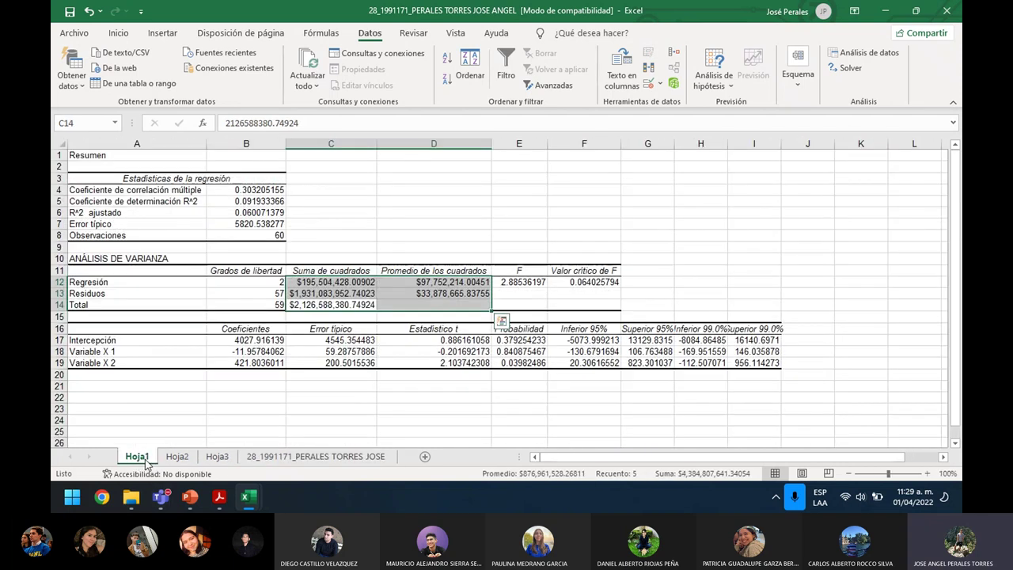
{"action": "left_click", "coordinate": [177, 457]}
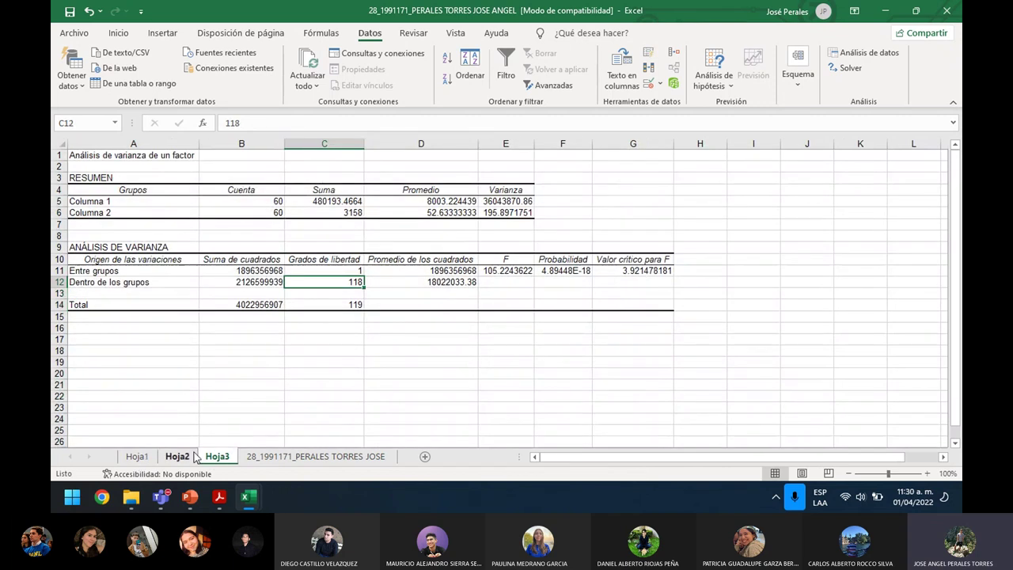
{"action": "left_click", "coordinate": [267, 456]}
{"action": "left_click", "coordinate": [851, 50]}
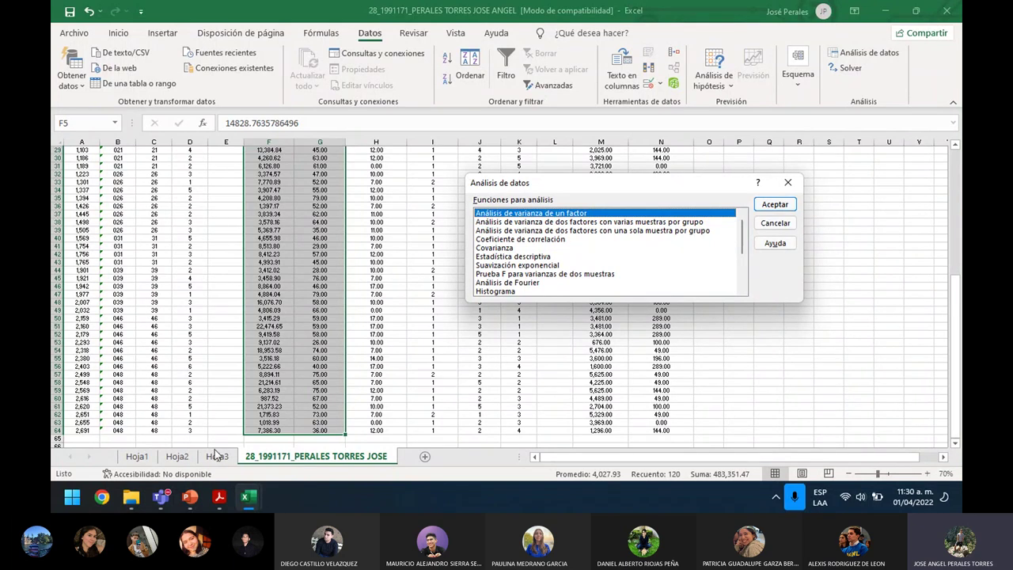
{"action": "left_click", "coordinate": [787, 182]}
- Examine the within-groups and total degrees of freedom in Hoja3's single-factor variance table
{"action": "left_click", "coordinate": [217, 457]}
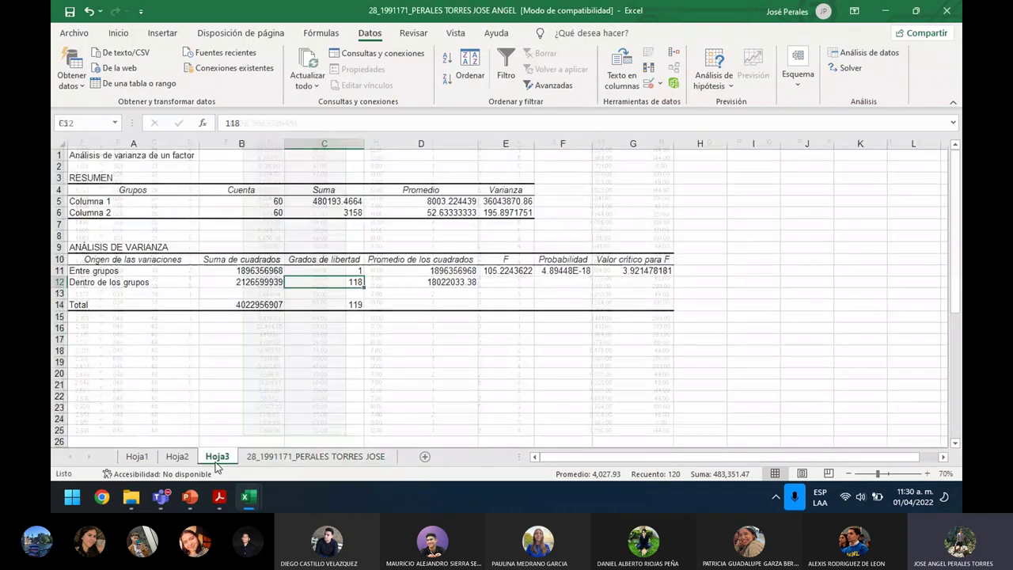
{"action": "left_click_drag", "start_coordinate": [343, 282], "coordinate": [335, 308]}
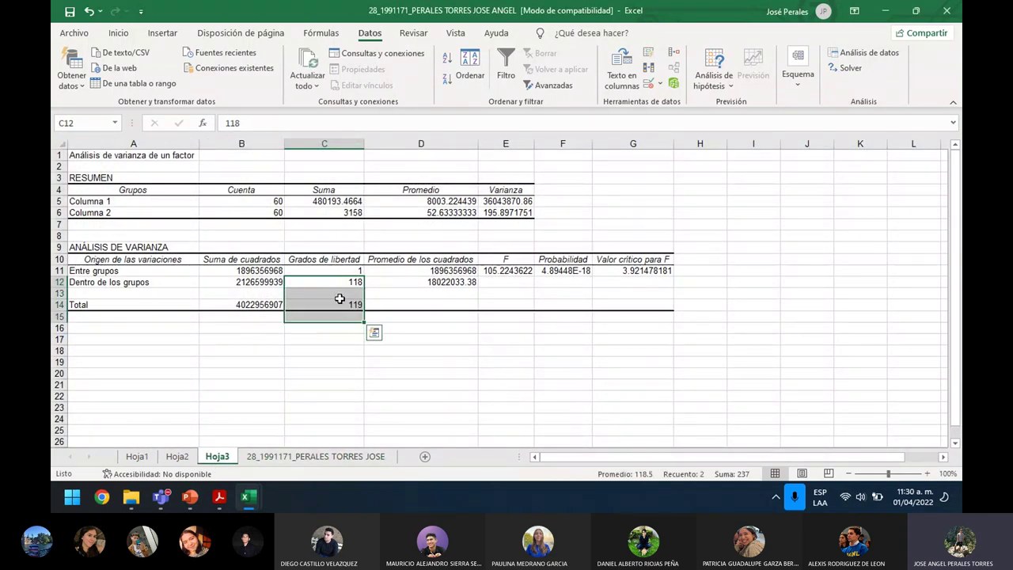
{"action": "left_click", "coordinate": [338, 283]}
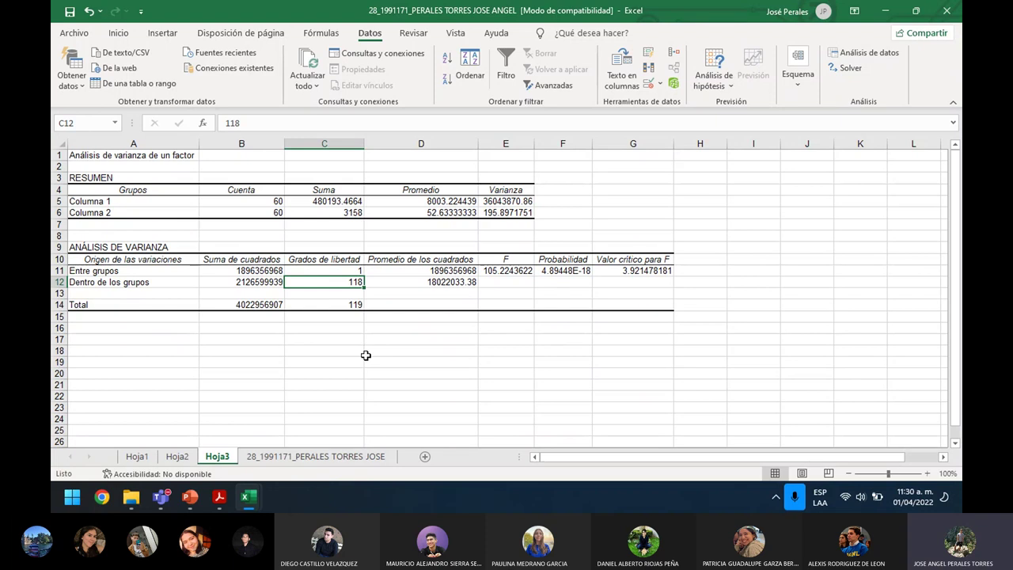
- Switch to the exam PDF in Acrobat Reader and review items (c) and (d) on the variance table and the p-value
{"action": "left_click", "coordinate": [308, 457]}
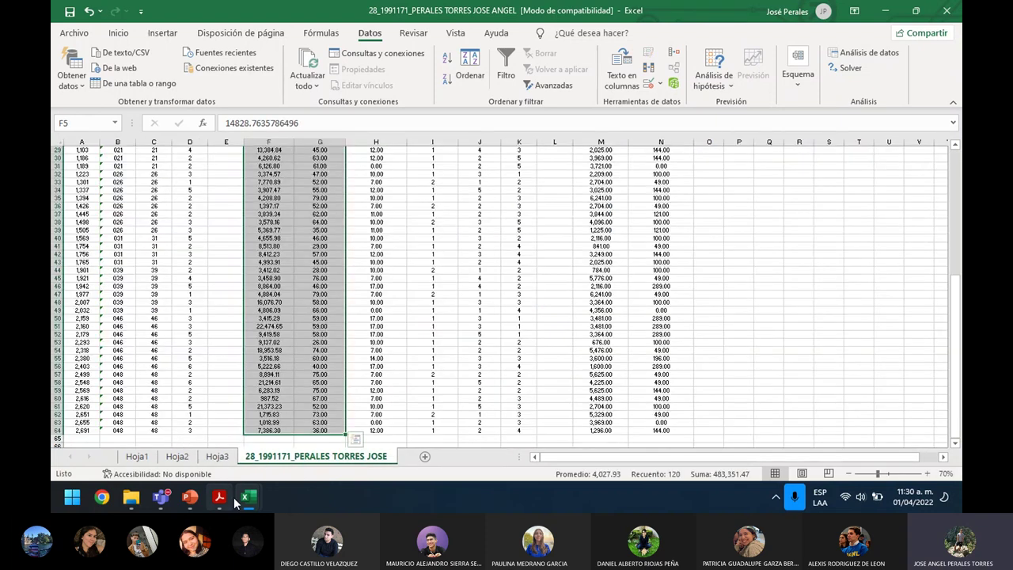
{"action": "left_click", "coordinate": [231, 500]}
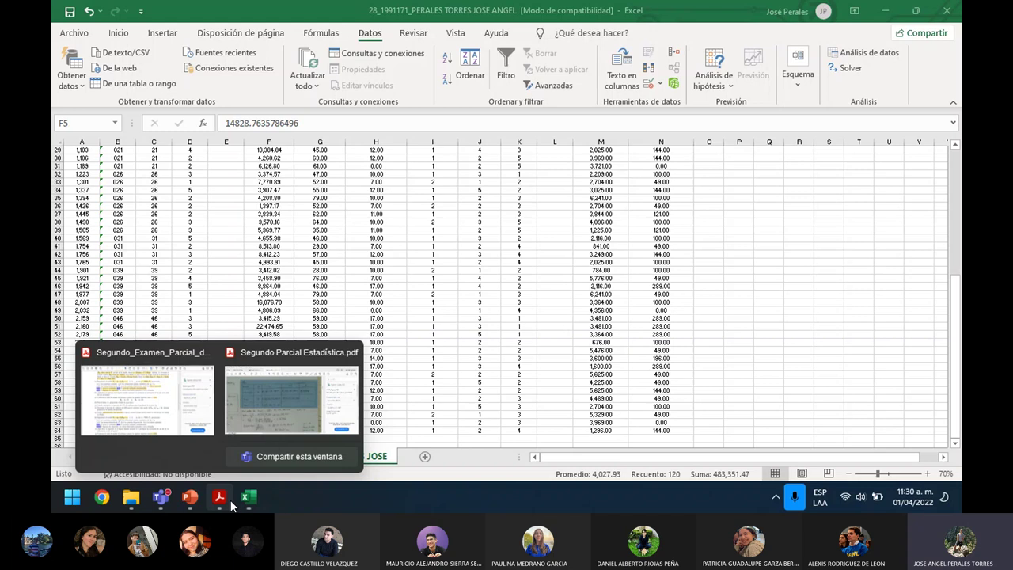
{"action": "left_click", "coordinate": [176, 420]}
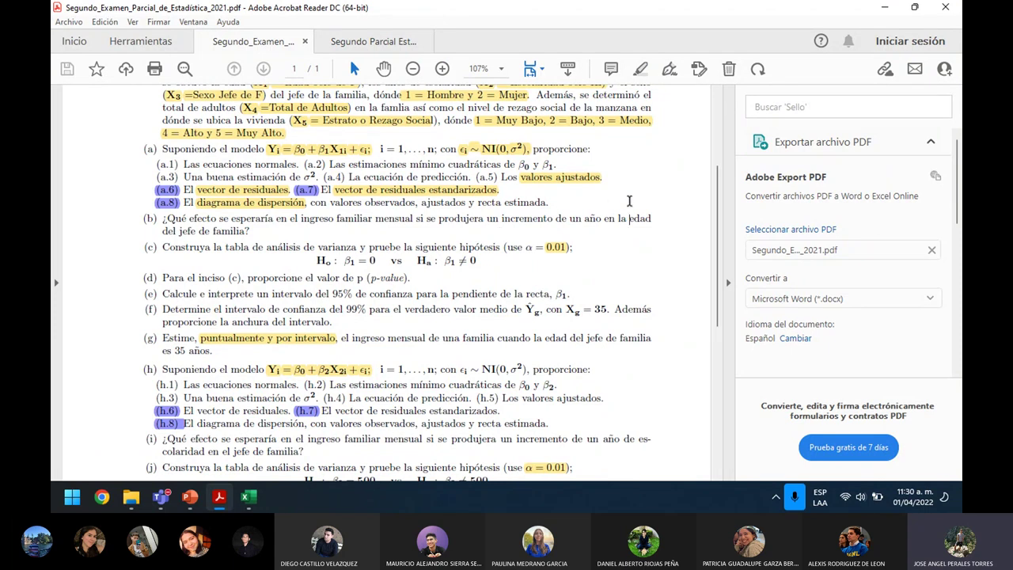
{"action": "left_click_drag", "start_coordinate": [720, 246], "coordinate": [720, 224]}
{"action": "left_click", "coordinate": [356, 345]}
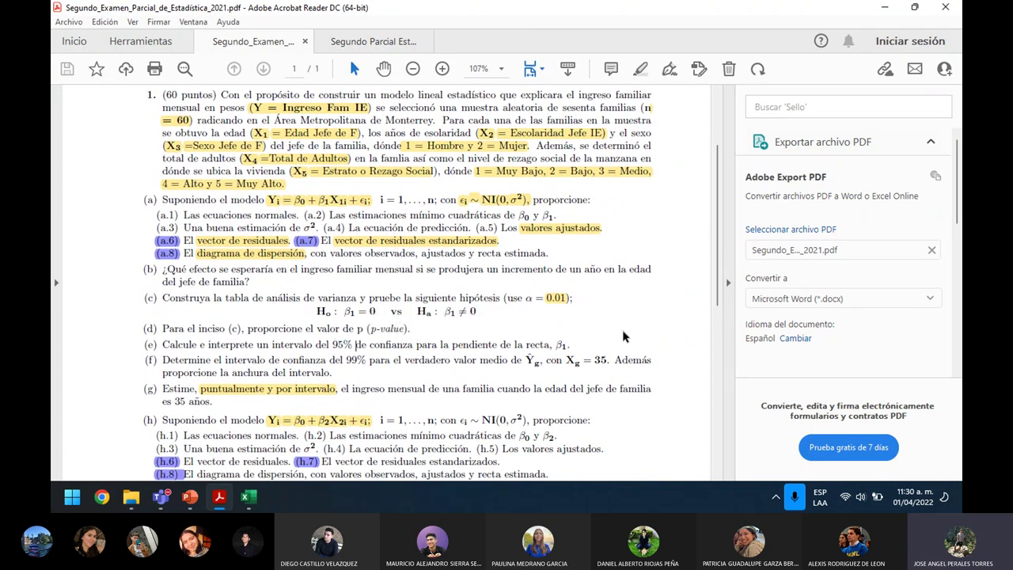
{"action": "left_click_drag", "start_coordinate": [412, 328], "coordinate": [352, 330]}
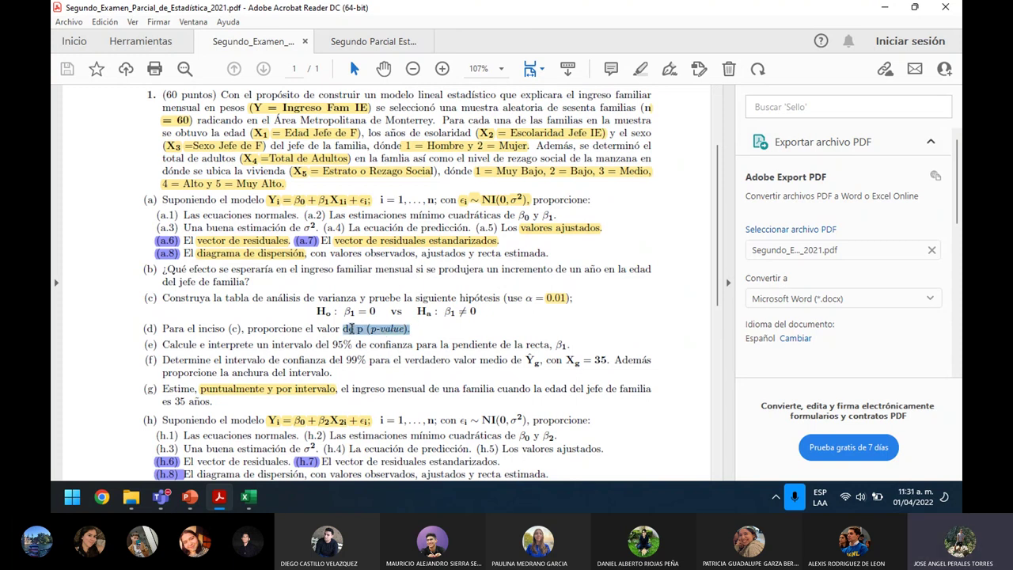
{"action": "left_click_drag", "start_coordinate": [352, 329], "coordinate": [345, 330]}
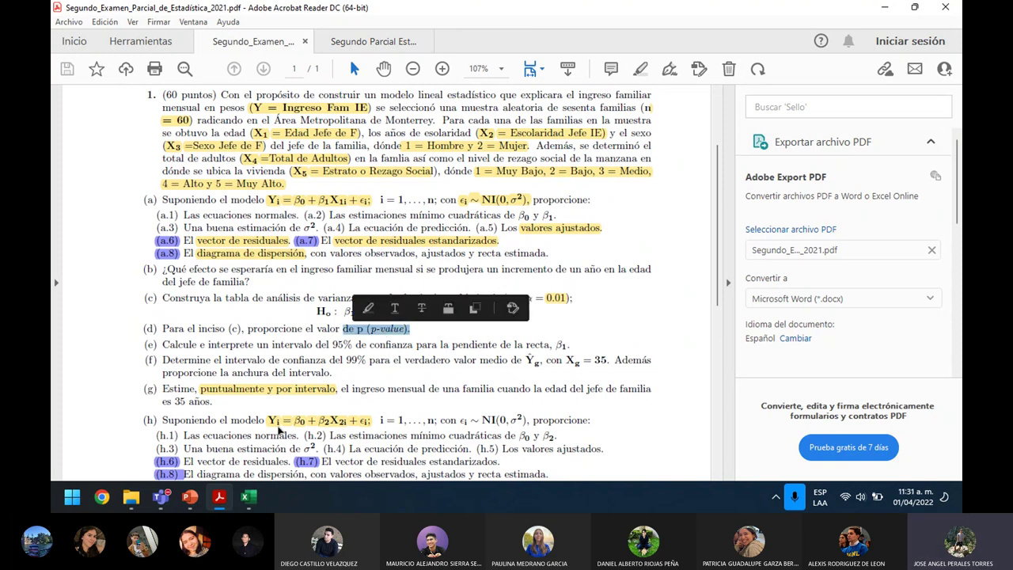
- Switch back to Excel, close the Vectores workbook and return to the exam data workbook
{"action": "left_click", "coordinate": [247, 496]}
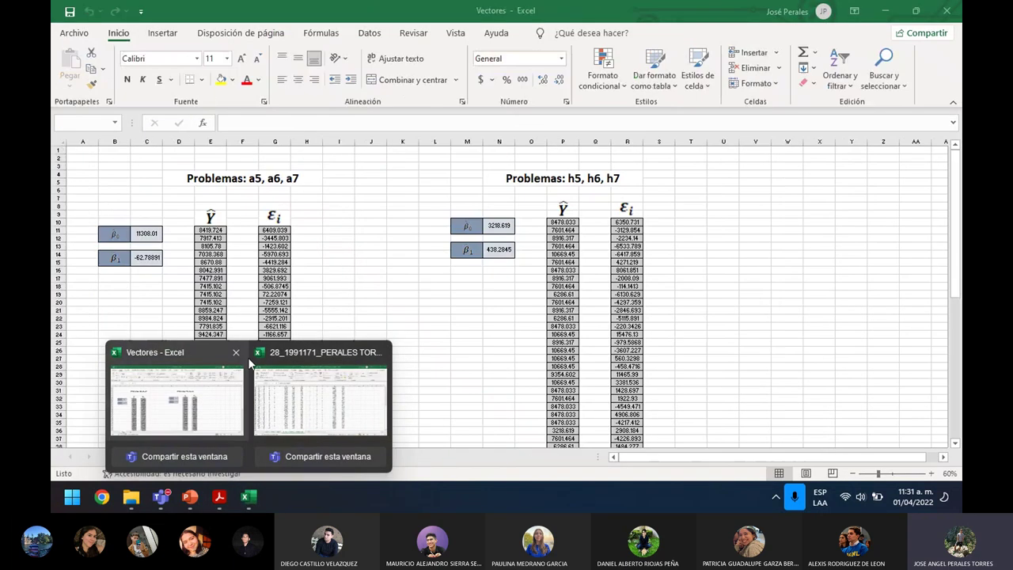
{"action": "left_click", "coordinate": [236, 352]}
{"action": "left_click", "coordinate": [239, 388]}
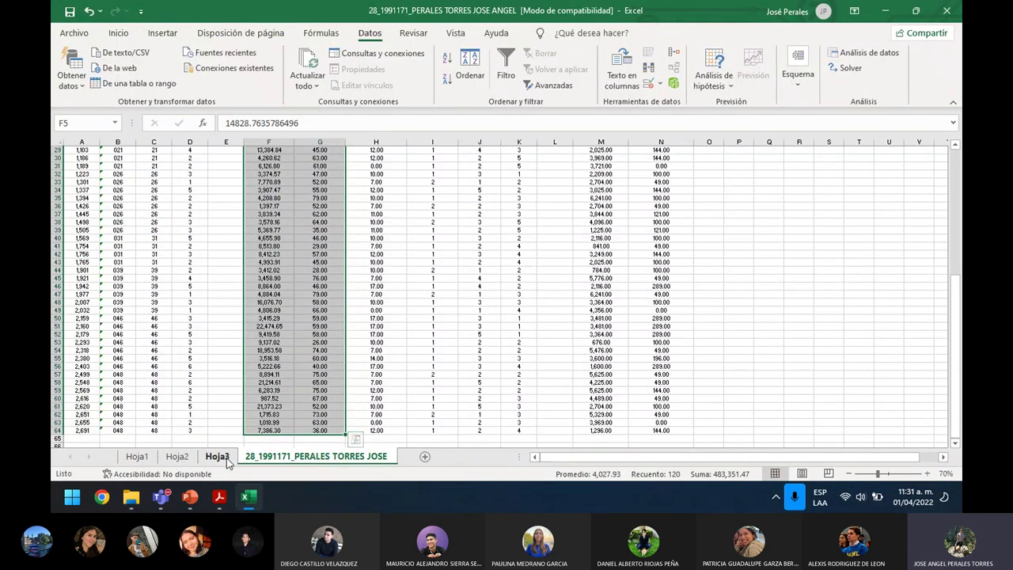
- Check the F statistic and the critical F value in Hoja3's variance table
{"action": "left_click", "coordinate": [216, 456]}
{"action": "left_click", "coordinate": [523, 274]}
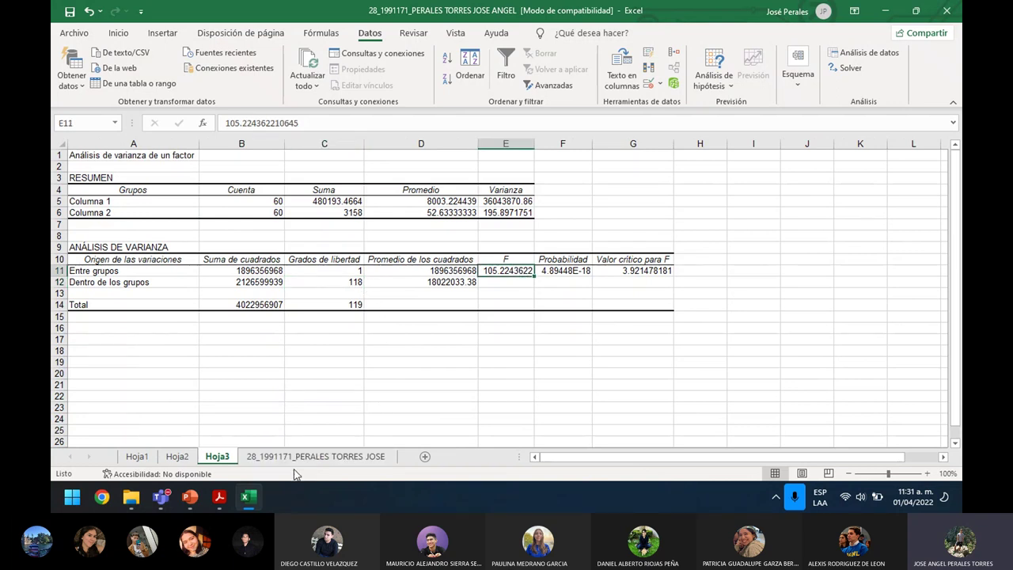
{"action": "left_click", "coordinate": [637, 270]}
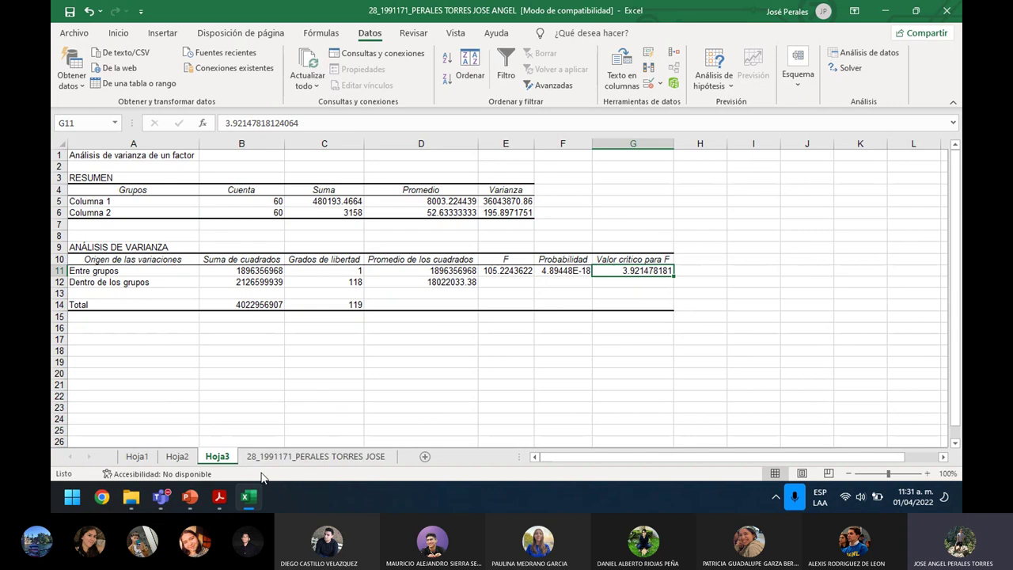
- Run the two-factor variance analysis with a single sample per group on $F$5:$G$64, alpha 0.05, with output to a new sheet
{"action": "left_click", "coordinate": [300, 458]}
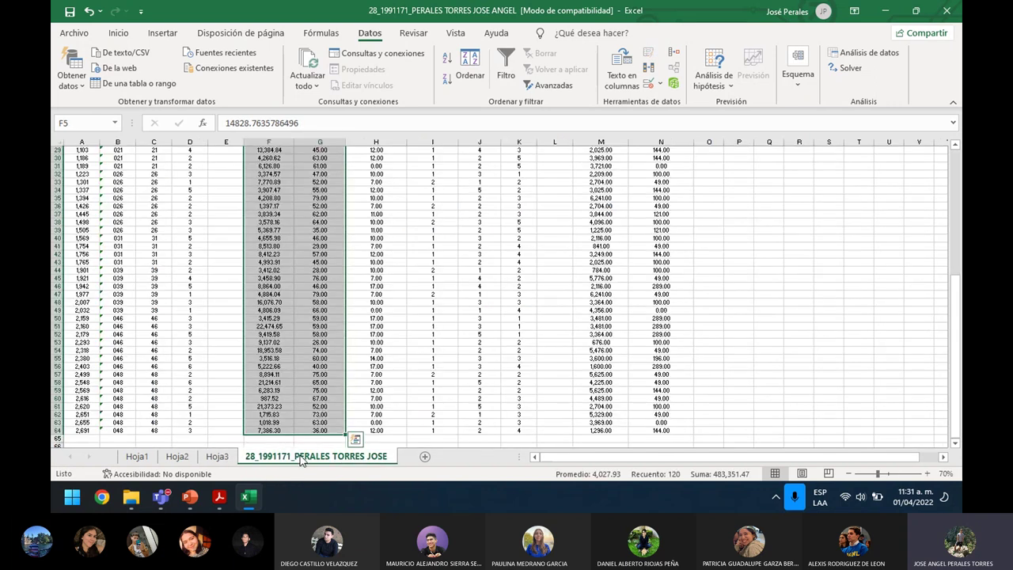
{"action": "left_click", "coordinate": [864, 53]}
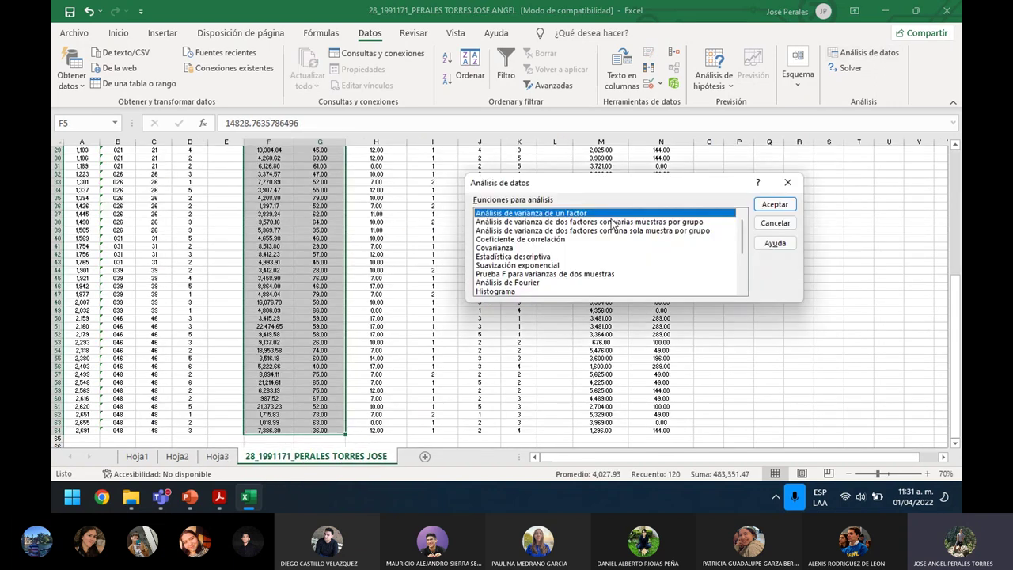
{"action": "left_click", "coordinate": [497, 231]}
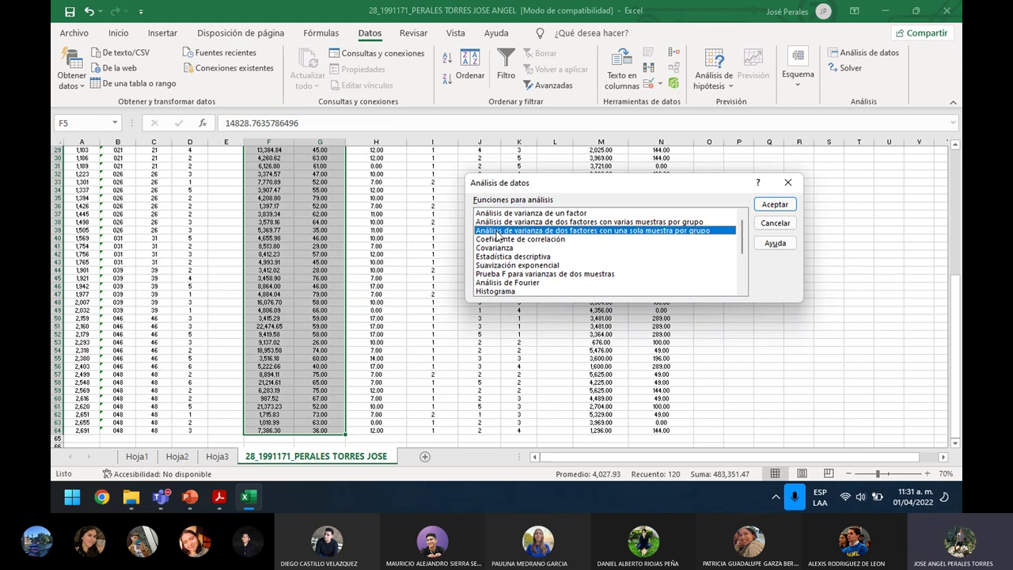
{"action": "left_click", "coordinate": [782, 208]}
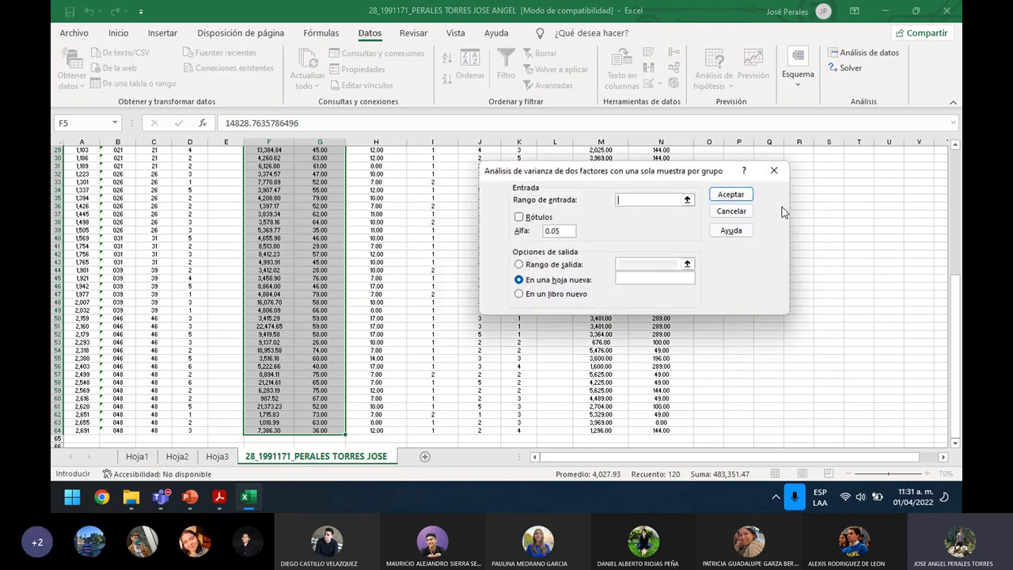
{"action": "left_click_drag", "start_coordinate": [956, 275], "coordinate": [953, 151]}
{"action": "left_click_drag", "start_coordinate": [279, 174], "coordinate": [318, 432]}
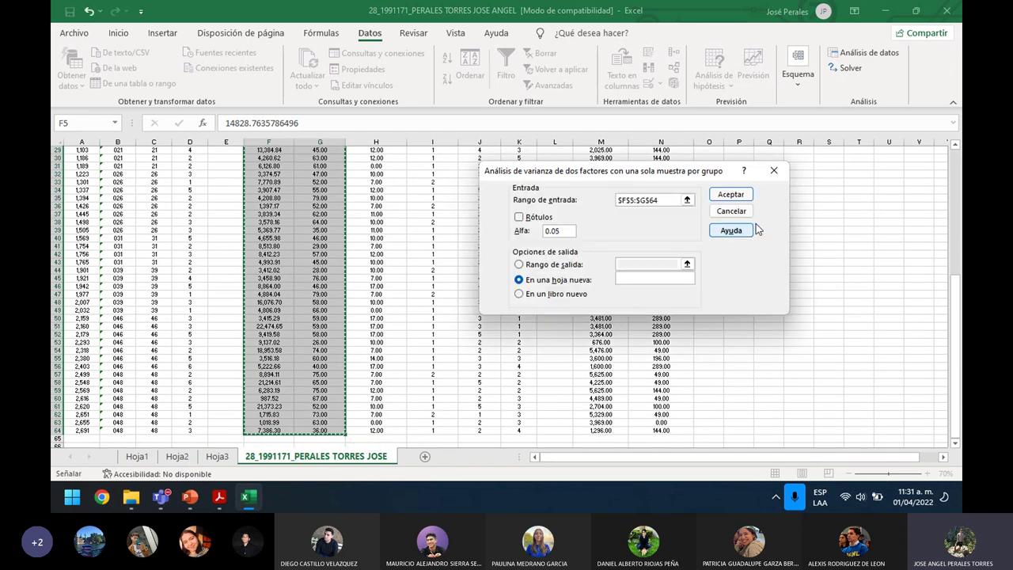
{"action": "left_click", "coordinate": [731, 194]}
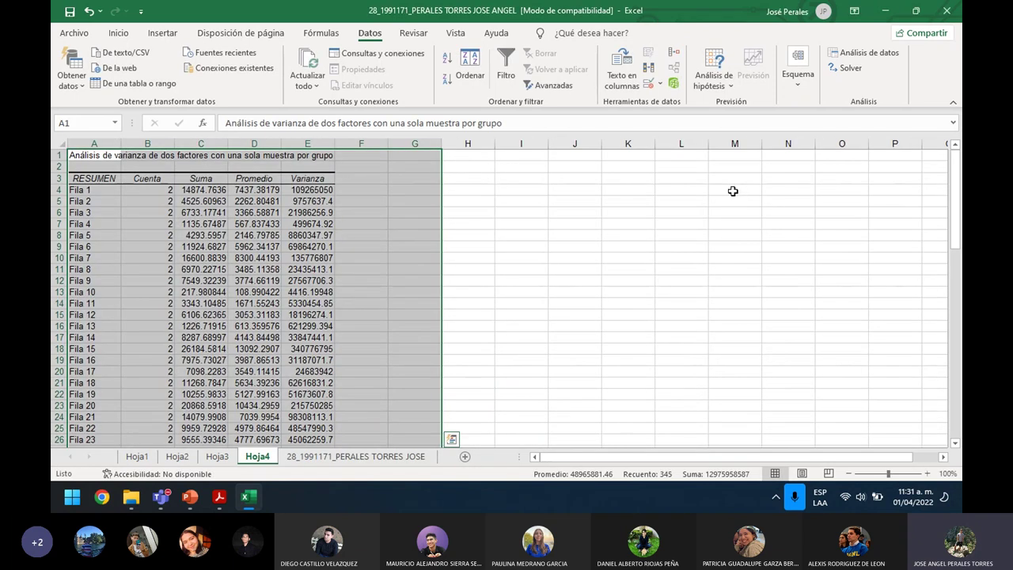
- Delete the Hoja4 sheet holding the two-factor variance analysis
{"action": "mouse_move", "coordinate": [248, 496]}
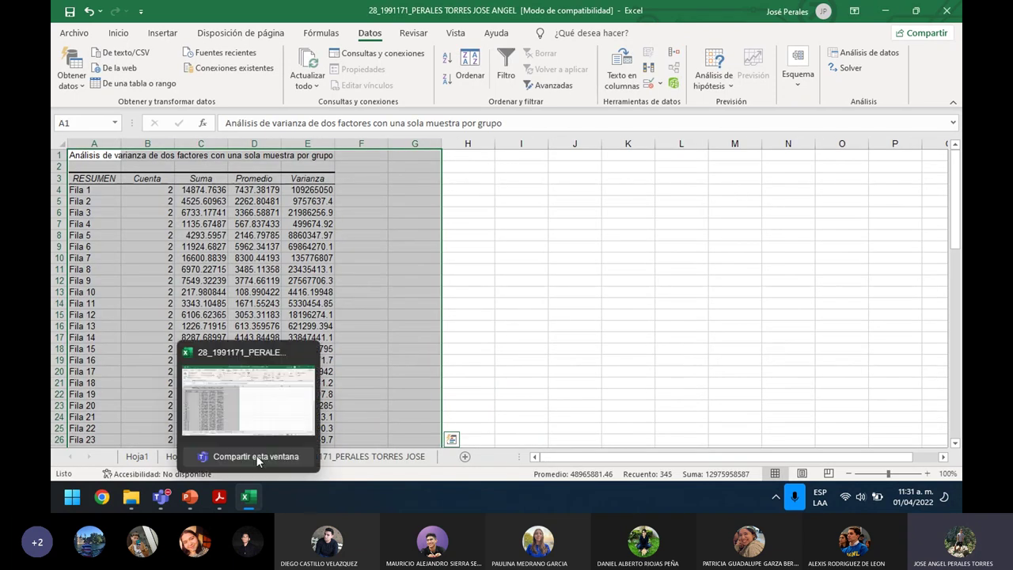
{"action": "left_click", "coordinate": [257, 458]}
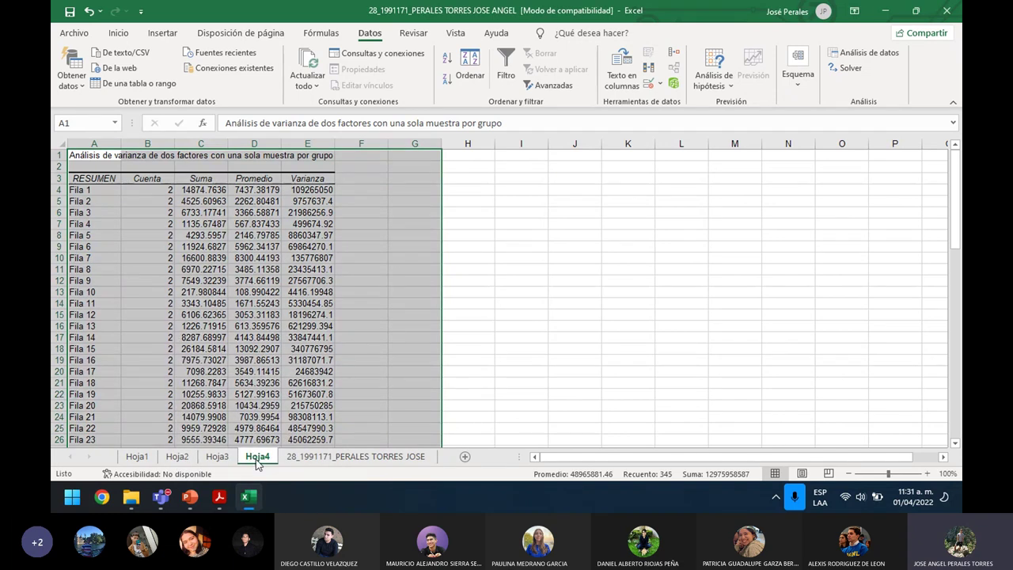
{"action": "right_click", "coordinate": [257, 459]}
{"action": "left_click", "coordinate": [308, 296]}
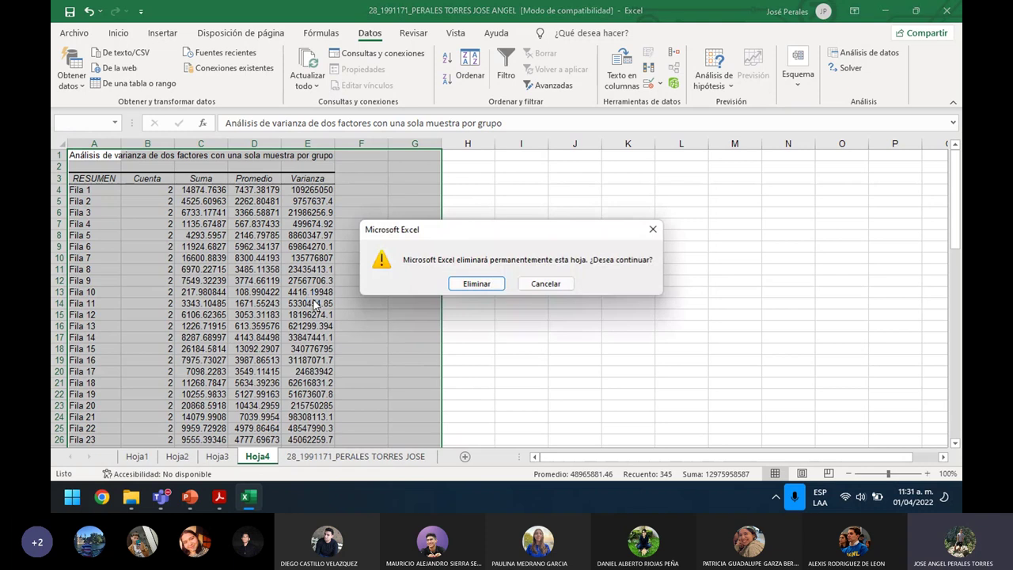
{"action": "left_click", "coordinate": [477, 282]}
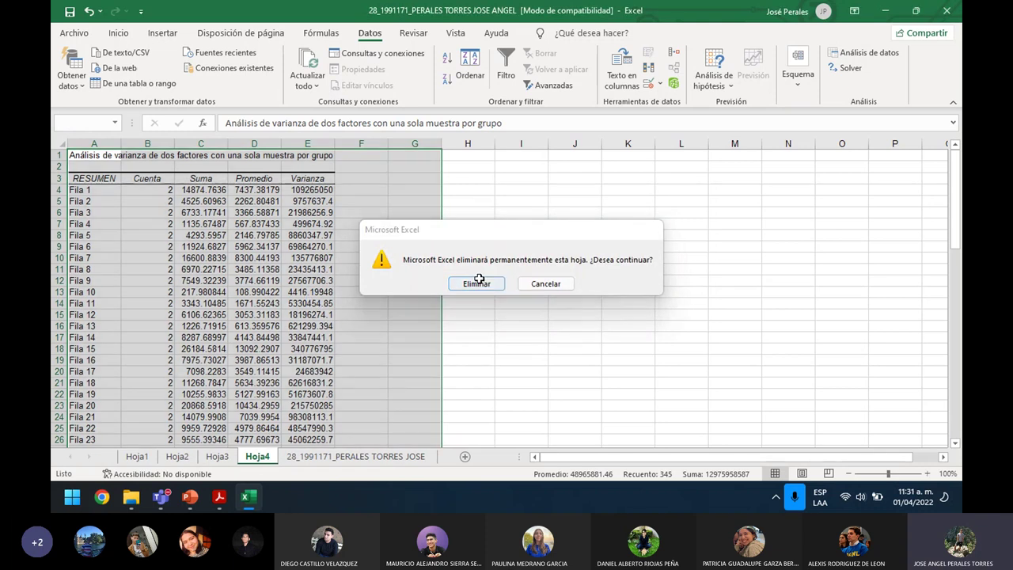
- Delete the Hoja3 sheet holding the single-factor variance analysis
{"action": "right_click", "coordinate": [218, 457]}
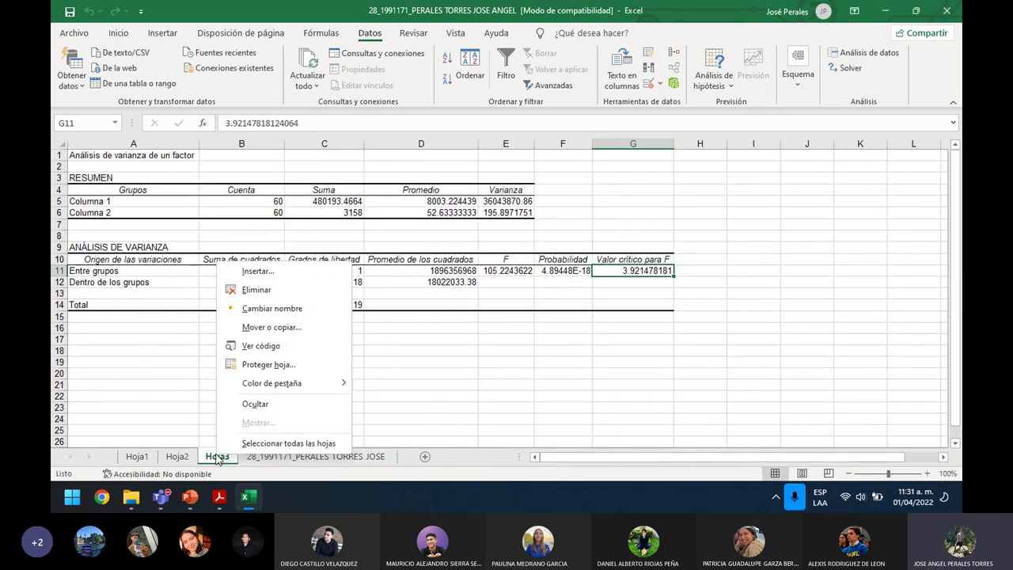
{"action": "left_click", "coordinate": [275, 290]}
{"action": "left_click", "coordinate": [477, 282]}
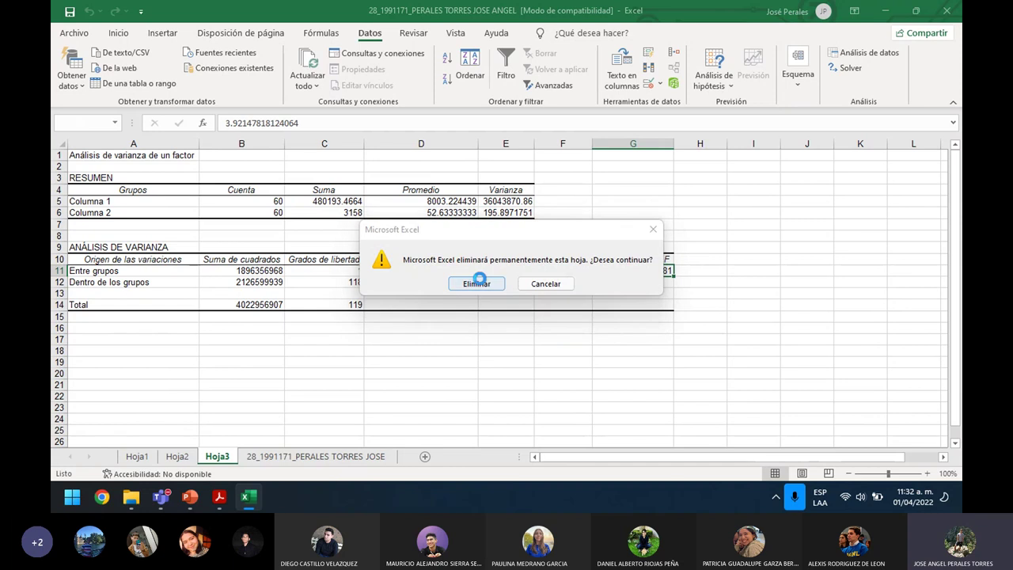
- Try to run the two-factor variance analysis with several samples per group on $F$5:$G$64, leaving the rows per sample blank
{"action": "left_click", "coordinate": [860, 54]}
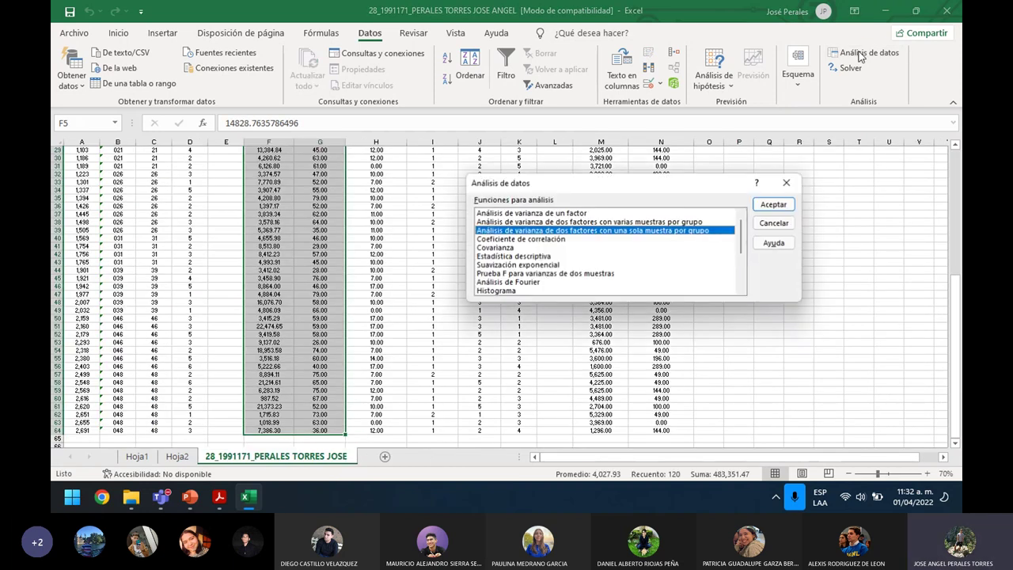
{"action": "left_click", "coordinate": [557, 223]}
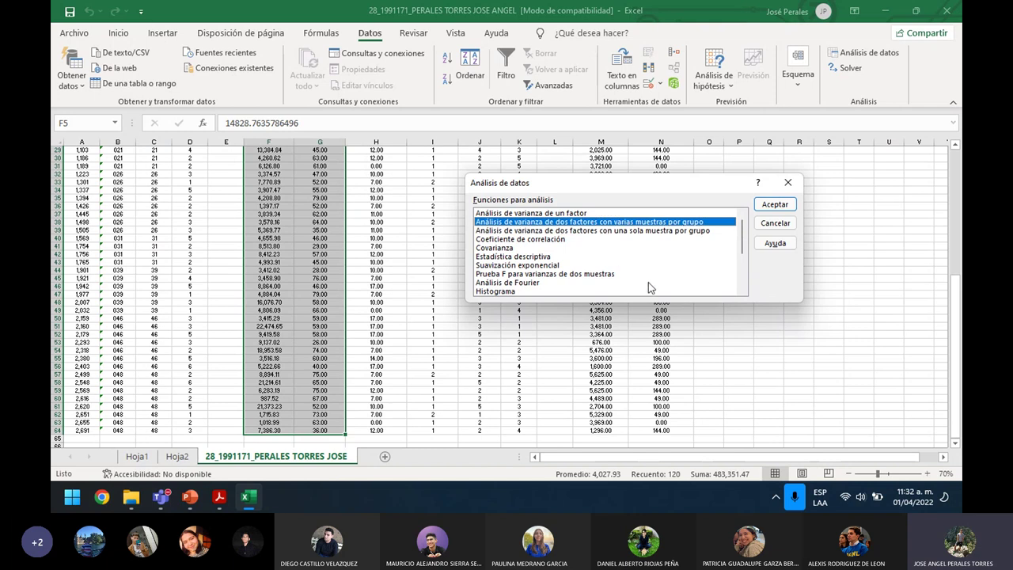
{"action": "left_click", "coordinate": [776, 210]}
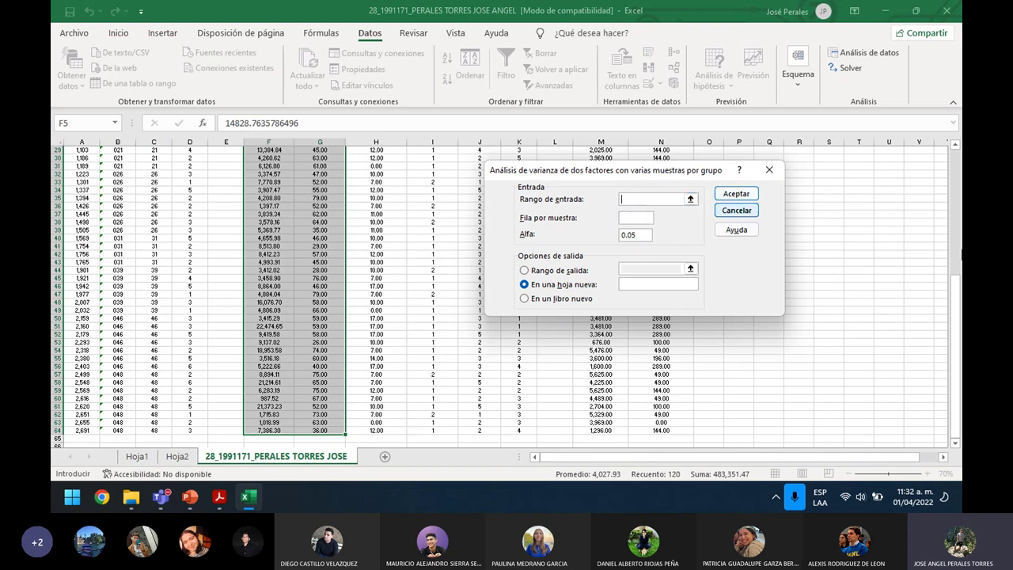
{"action": "left_click_drag", "start_coordinate": [954, 273], "coordinate": [954, 154]}
{"action": "left_click_drag", "start_coordinate": [269, 174], "coordinate": [269, 432]}
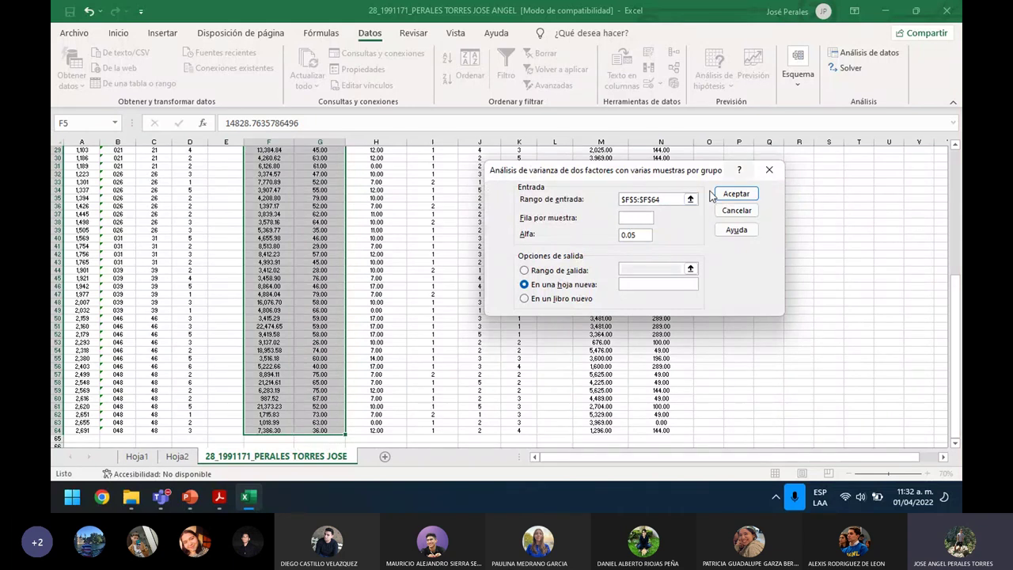
{"action": "left_click", "coordinate": [672, 199]}
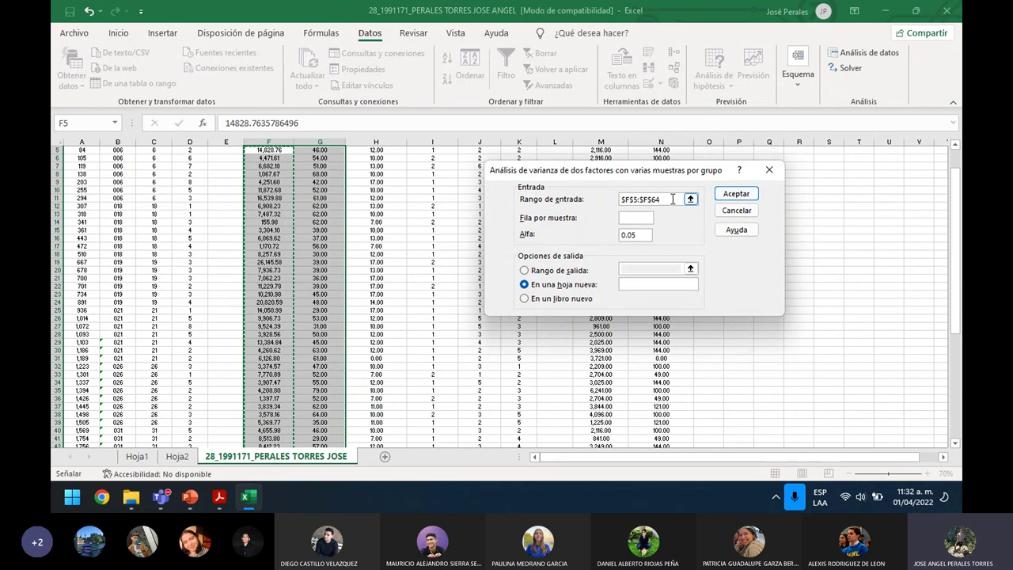
{"action": "left_click_drag", "start_coordinate": [279, 149], "coordinate": [321, 428]}
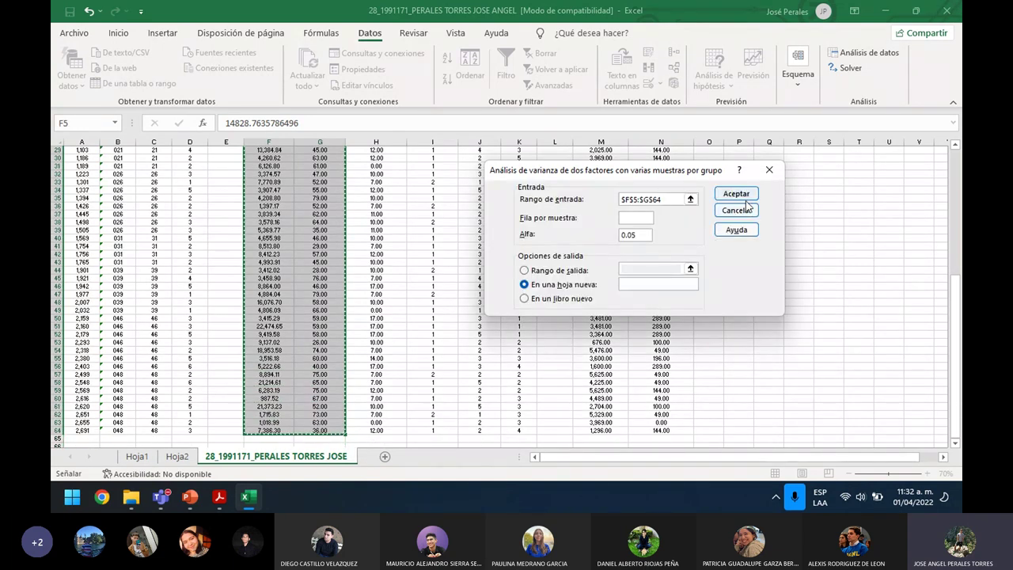
{"action": "left_click", "coordinate": [736, 194]}
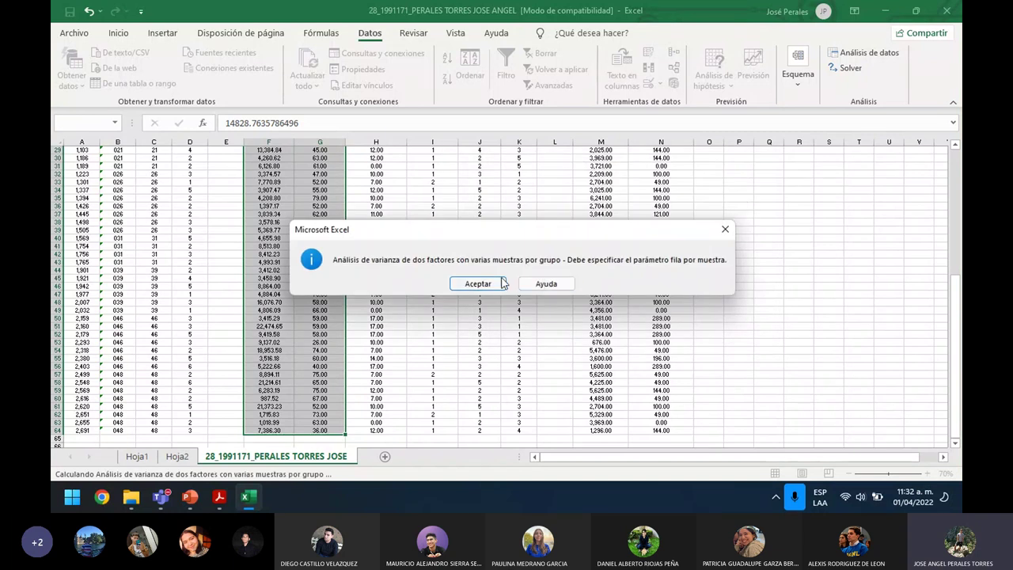
{"action": "left_click", "coordinate": [497, 285]}
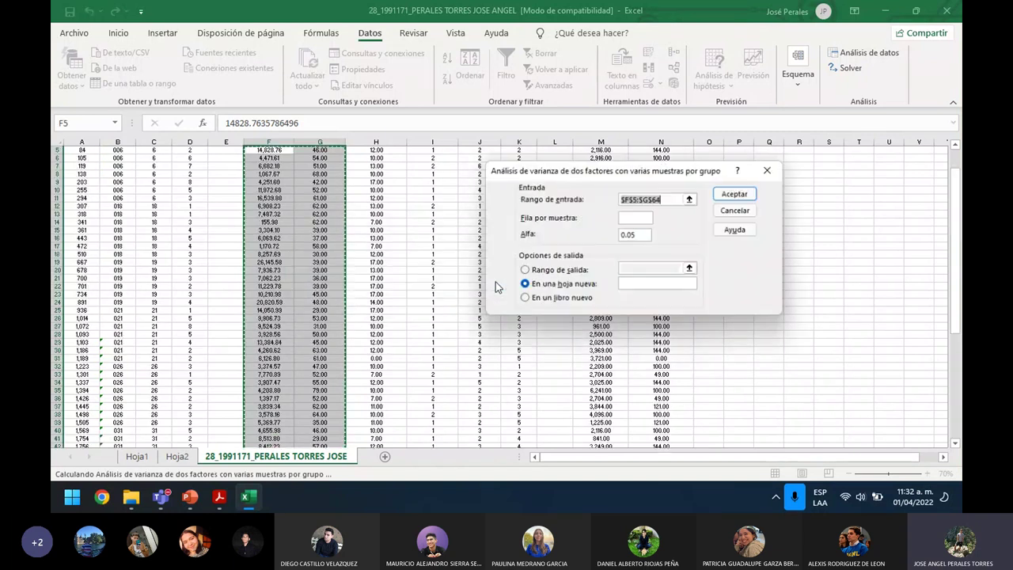
- Set the rows per sample to 1 and try to run the two-factor analysis with several samples per group again
{"action": "left_click", "coordinate": [647, 219]}
{"action": "type", "text": "1"}
{"action": "left_click", "coordinate": [735, 194]}
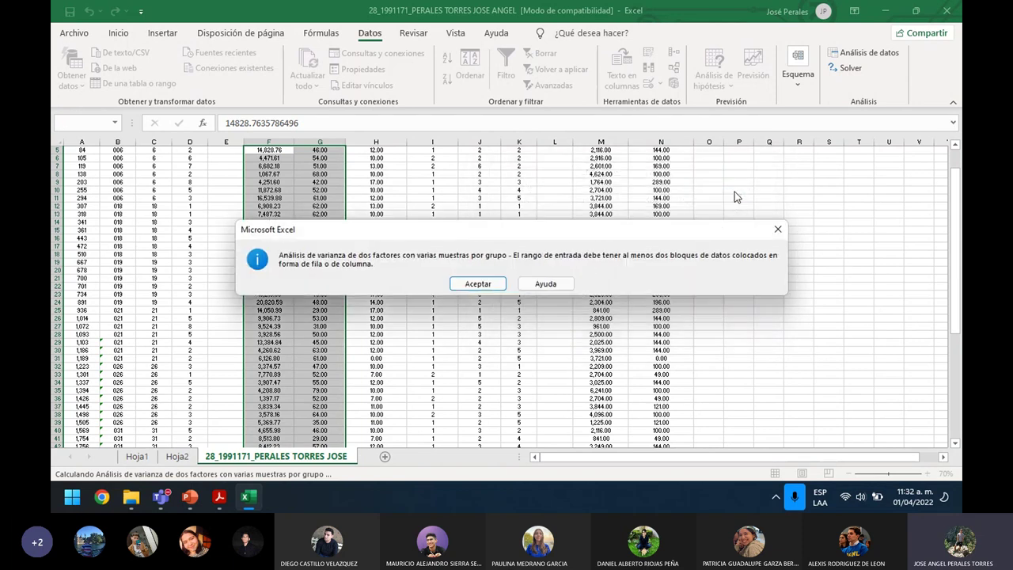
- Set the rows per sample to 2 and try to run the two-factor analysis with several samples per group on $F$5:$G$64
{"action": "left_click", "coordinate": [480, 284]}
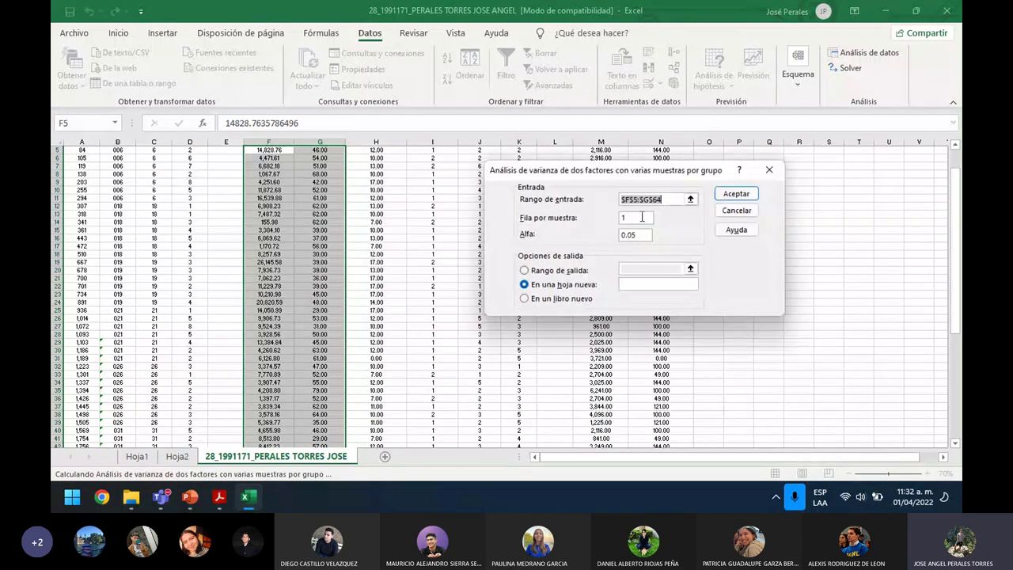
{"action": "left_click", "coordinate": [720, 195]}
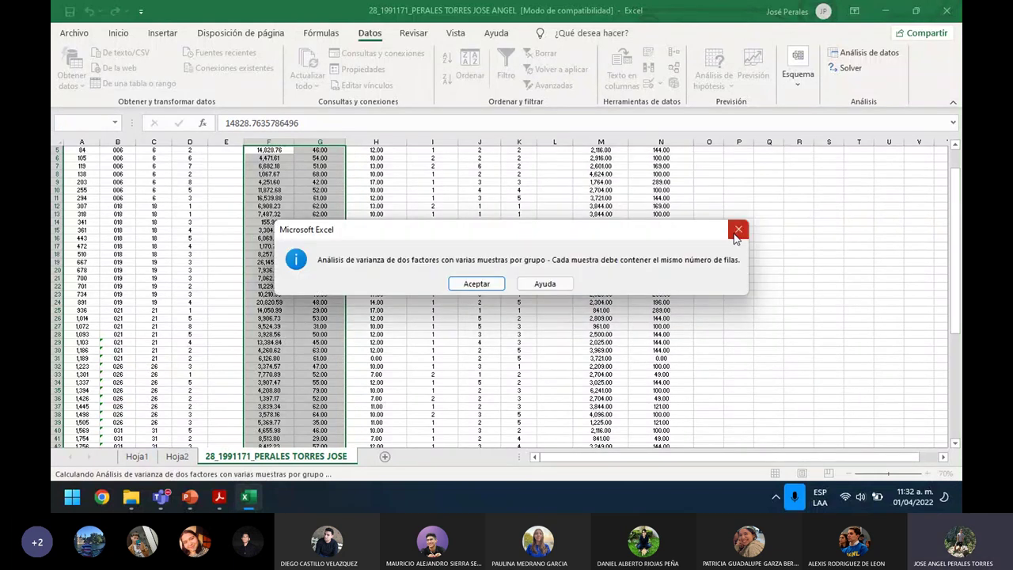
{"action": "left_click", "coordinate": [736, 231]}
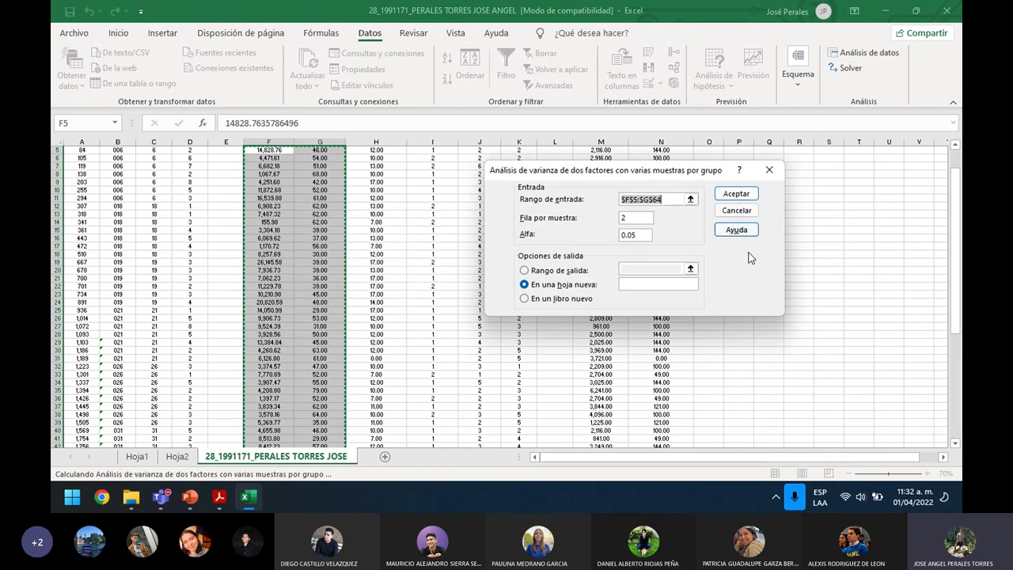
{"action": "left_click", "coordinate": [736, 195]}
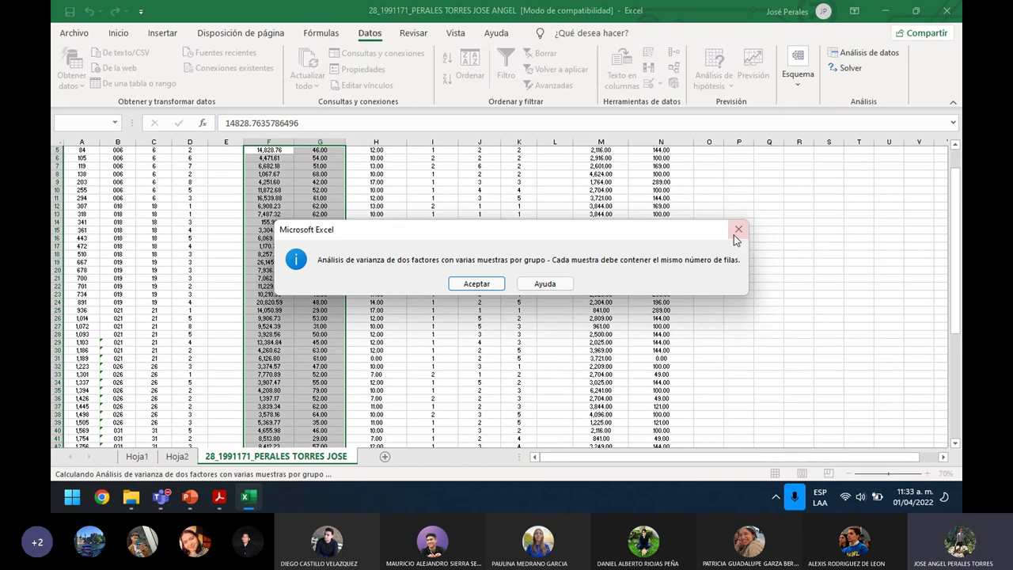
{"action": "left_click", "coordinate": [737, 228]}
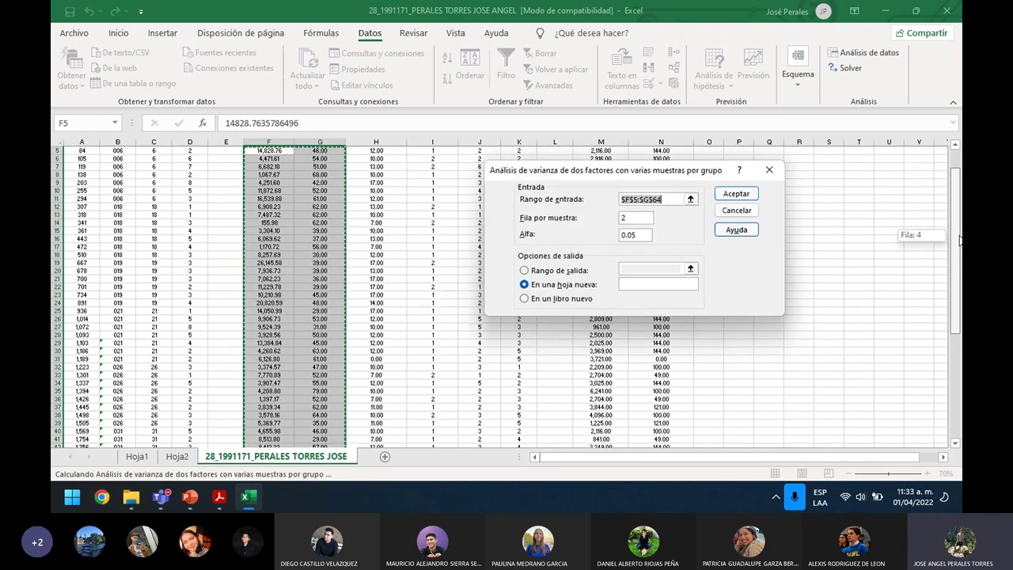
{"action": "left_click_drag", "start_coordinate": [955, 203], "coordinate": [958, 277]}
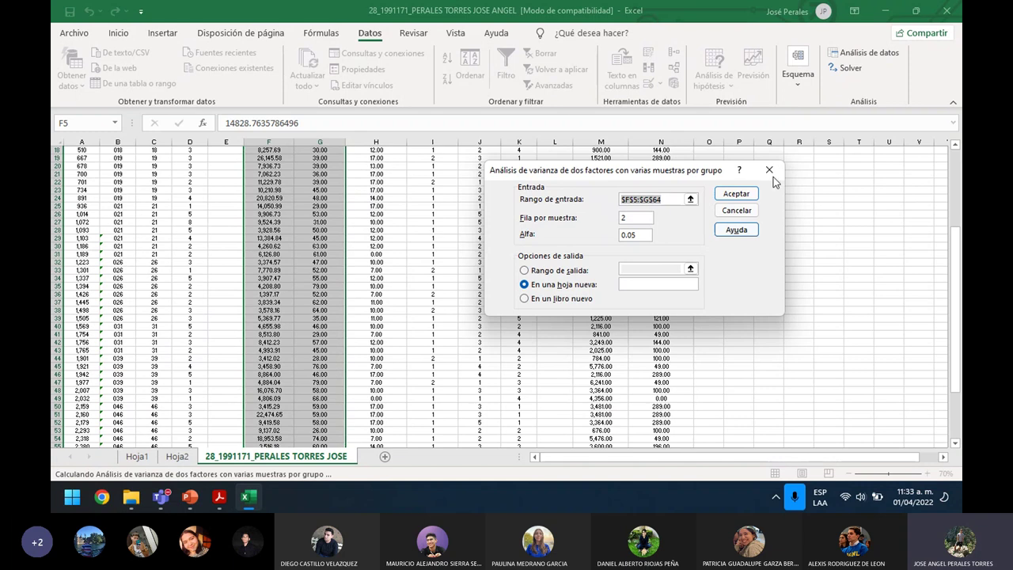
{"action": "key", "text": "Escape"}
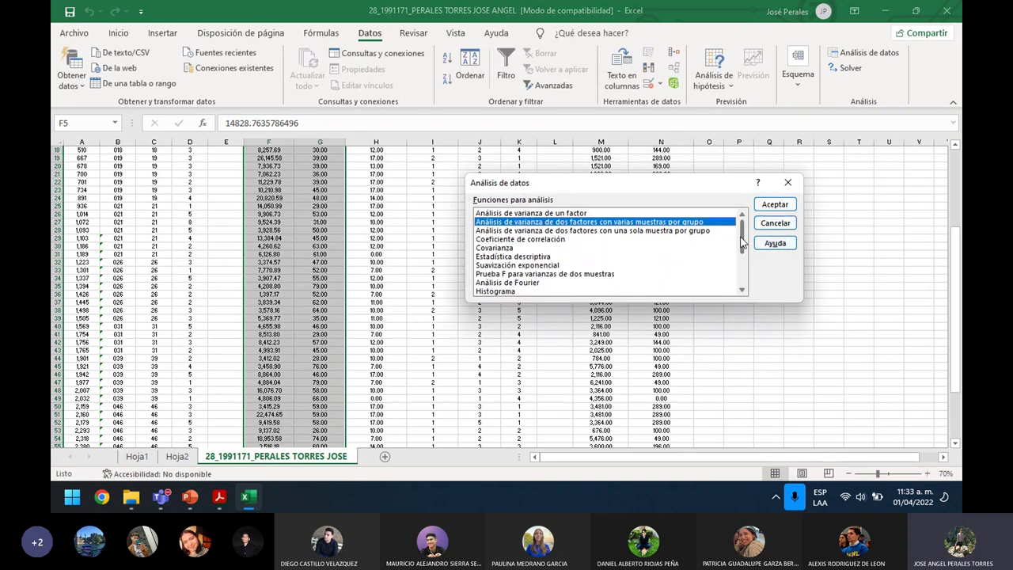
{"action": "mouse_move", "coordinate": [740, 238]}
{"action": "left_mouse_down"}
{"action": "mouse_move", "coordinate": [734, 280]}
{"action": "mouse_move", "coordinate": [739, 250]}
{"action": "left_mouse_up"}
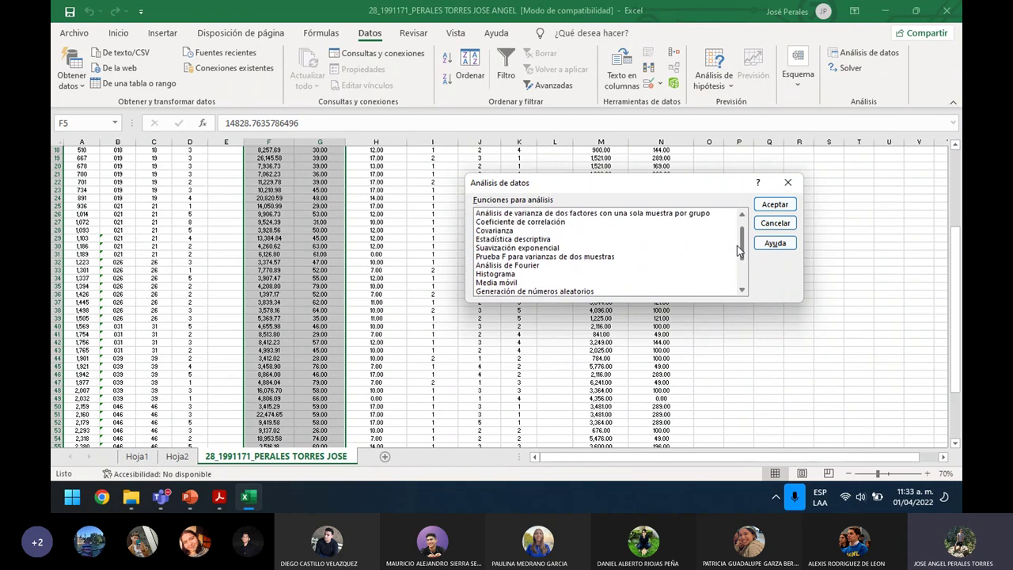
{"action": "left_click", "coordinate": [582, 256]}
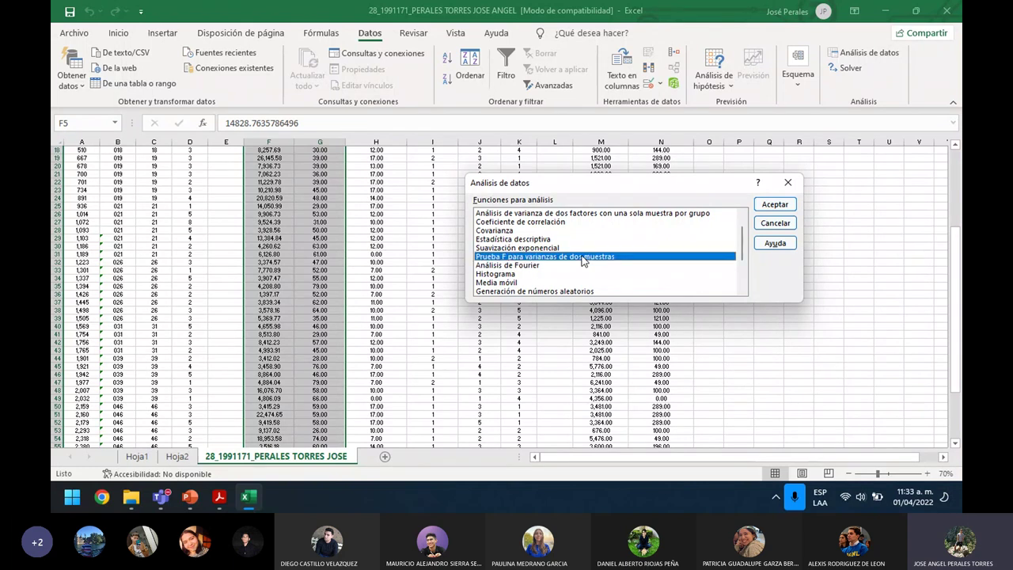
{"action": "left_click", "coordinate": [773, 207]}
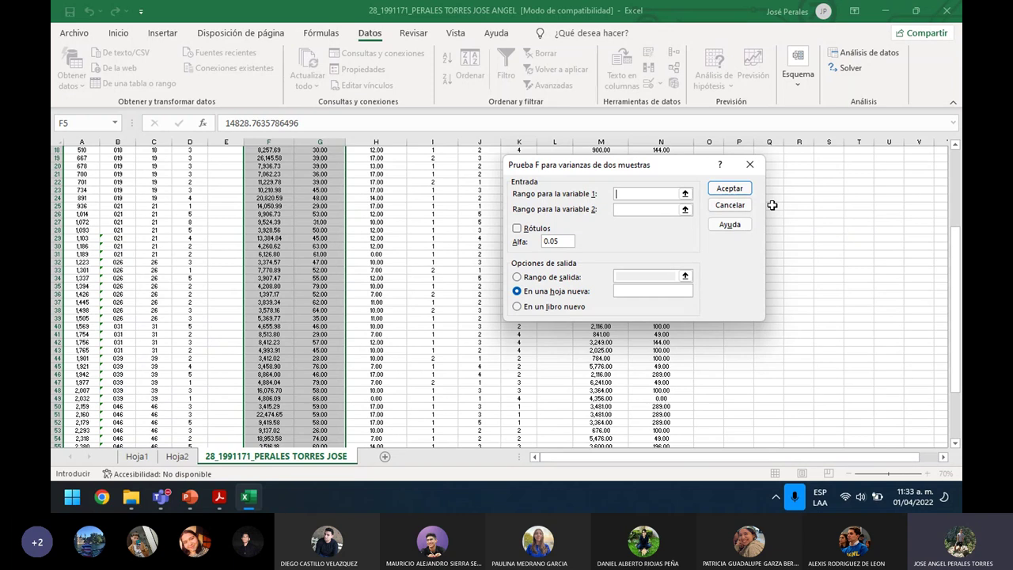
{"action": "left_click", "coordinate": [752, 162]}
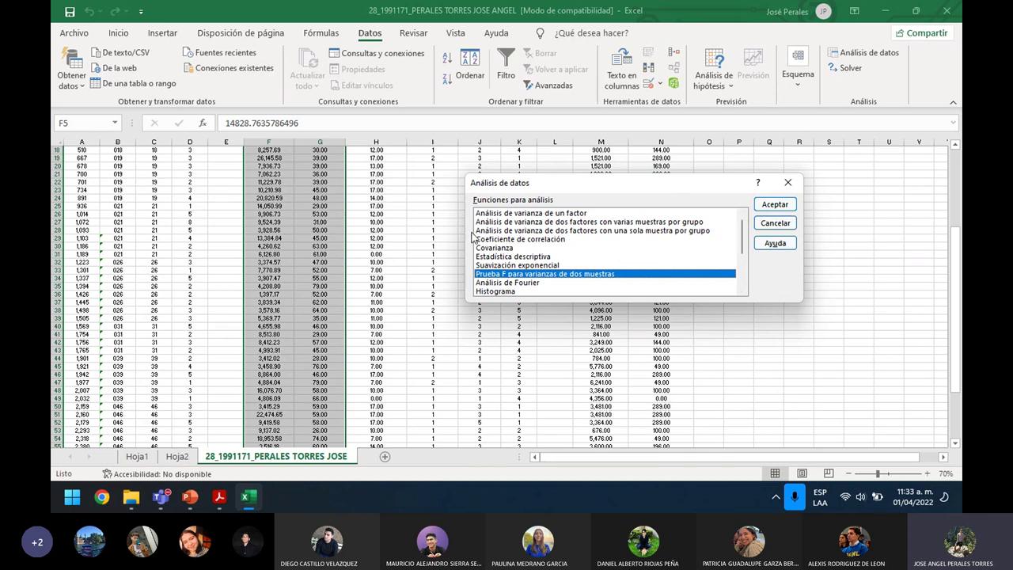
- Run a single-factor variance analysis on $F$5:$G$64 grouped by rows, with the output in a new sheet
{"action": "left_click", "coordinate": [554, 213]}
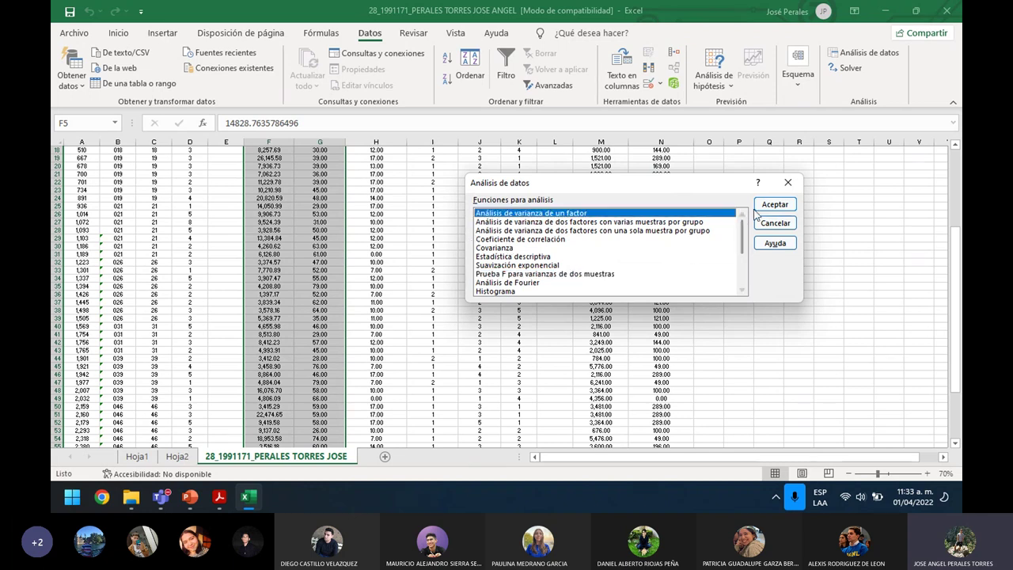
{"action": "left_click", "coordinate": [774, 205]}
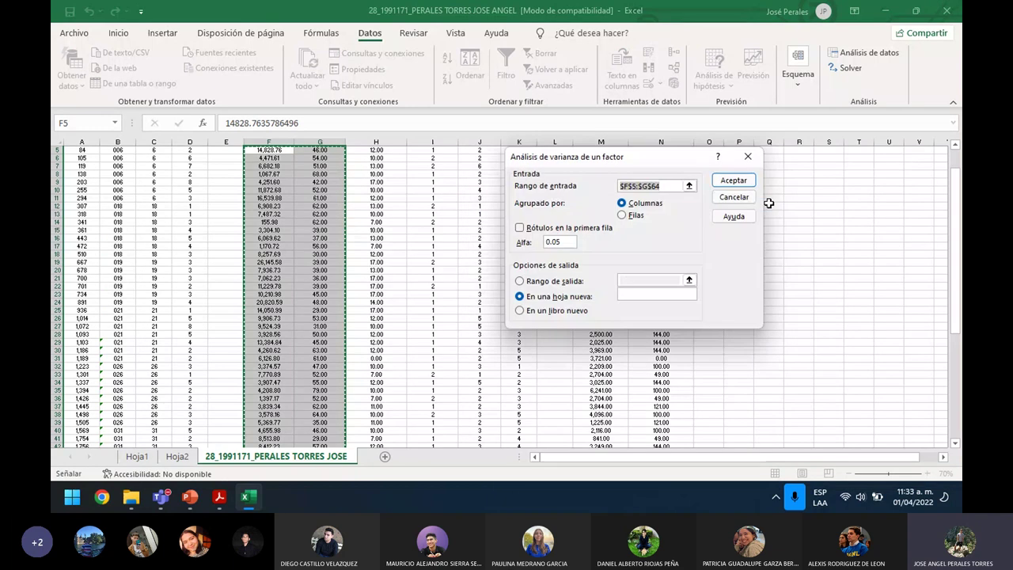
{"action": "left_click", "coordinate": [623, 218]}
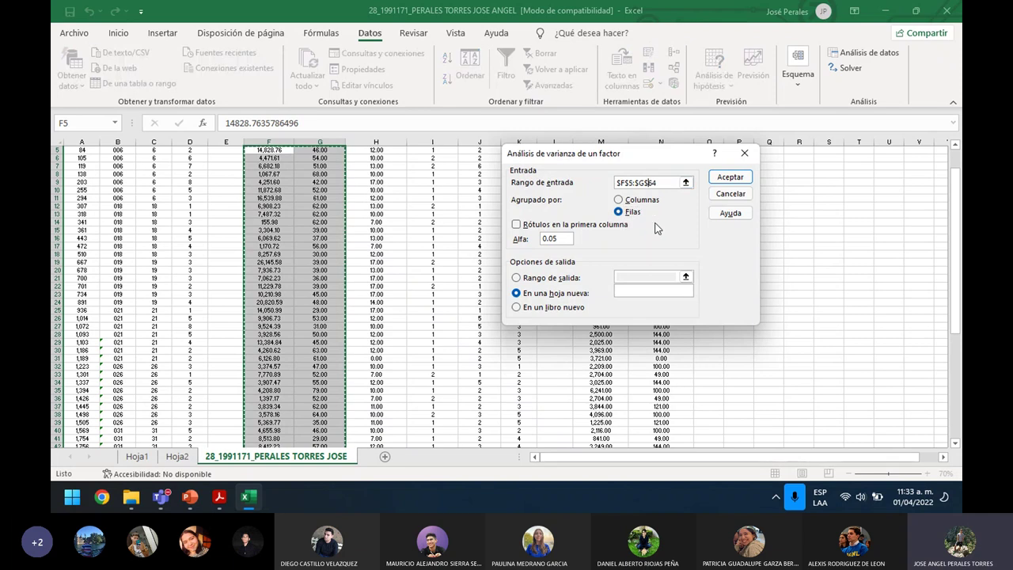
{"action": "left_click", "coordinate": [723, 178]}
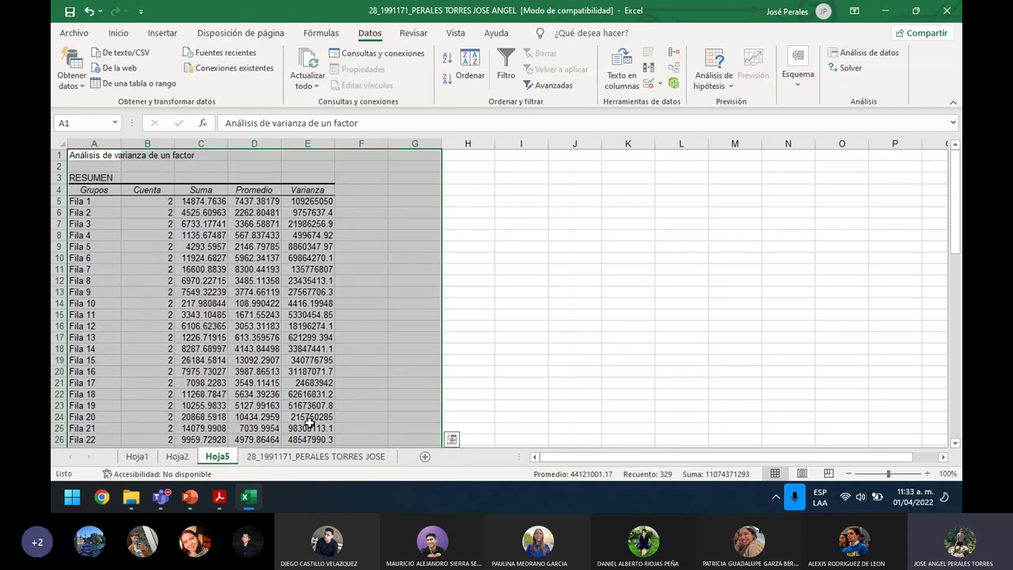
- Delete the Hoja5 sheet holding the single-factor variance analysis grouped by rows
{"action": "right_click", "coordinate": [215, 457]}
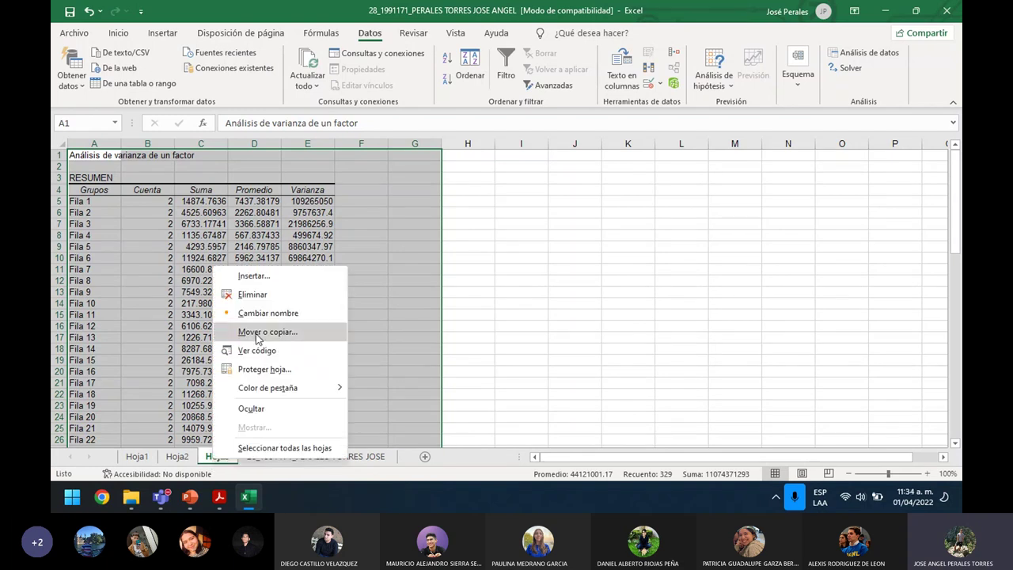
{"action": "left_click", "coordinate": [268, 300]}
{"action": "left_click", "coordinate": [470, 287]}
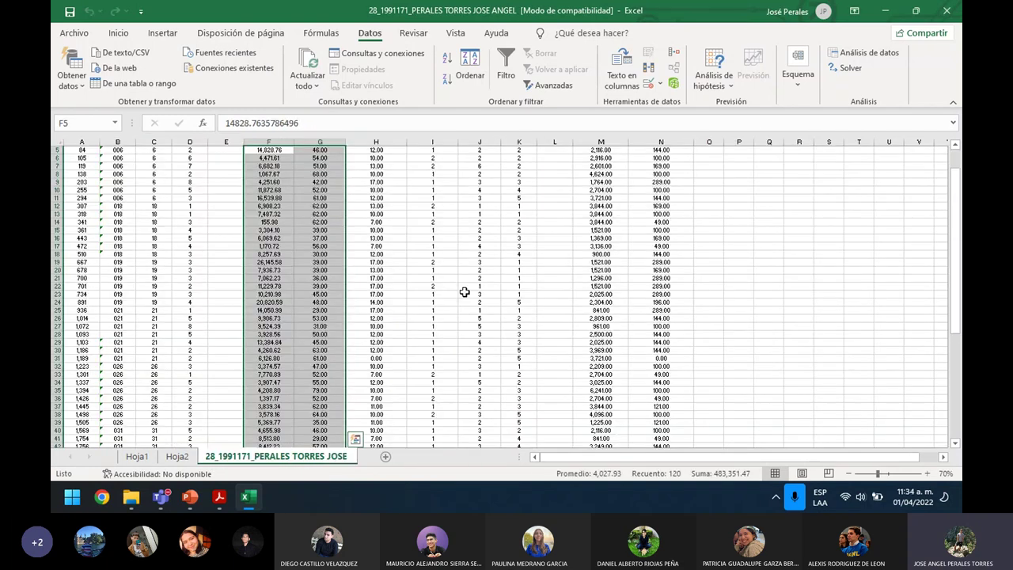
- Run the two-factor variance analysis with a single sample per group on $F$5:$G$64, with the output in a new sheet
{"action": "left_click", "coordinate": [856, 53]}
{"action": "left_click", "coordinate": [568, 220]}
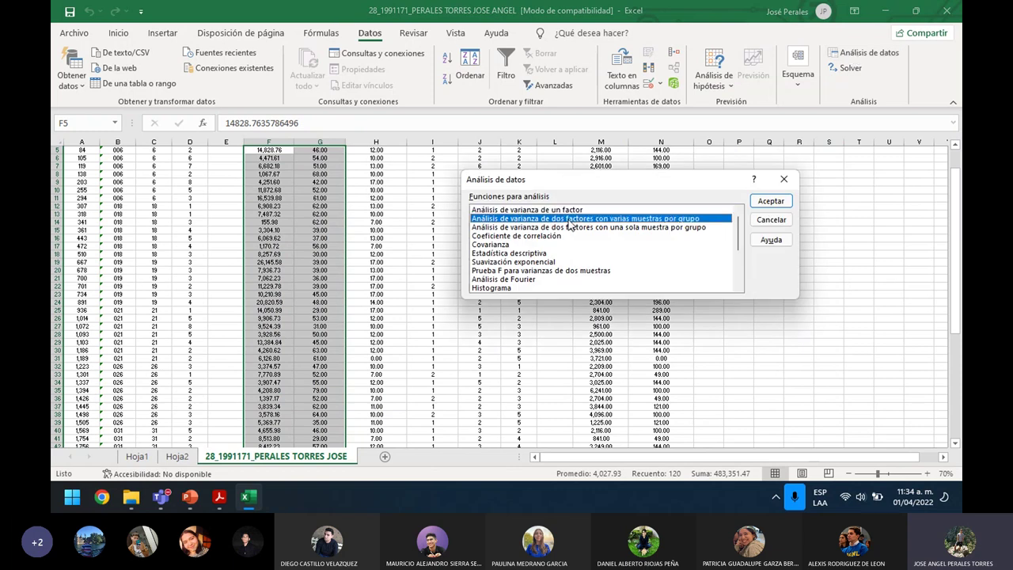
{"action": "left_click", "coordinate": [623, 227]}
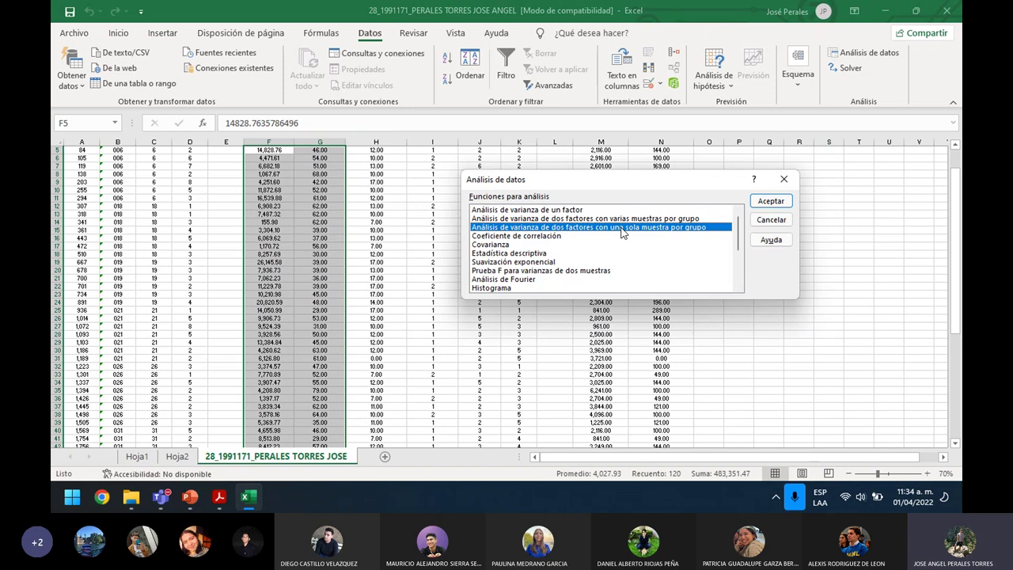
{"action": "left_click", "coordinate": [767, 201]}
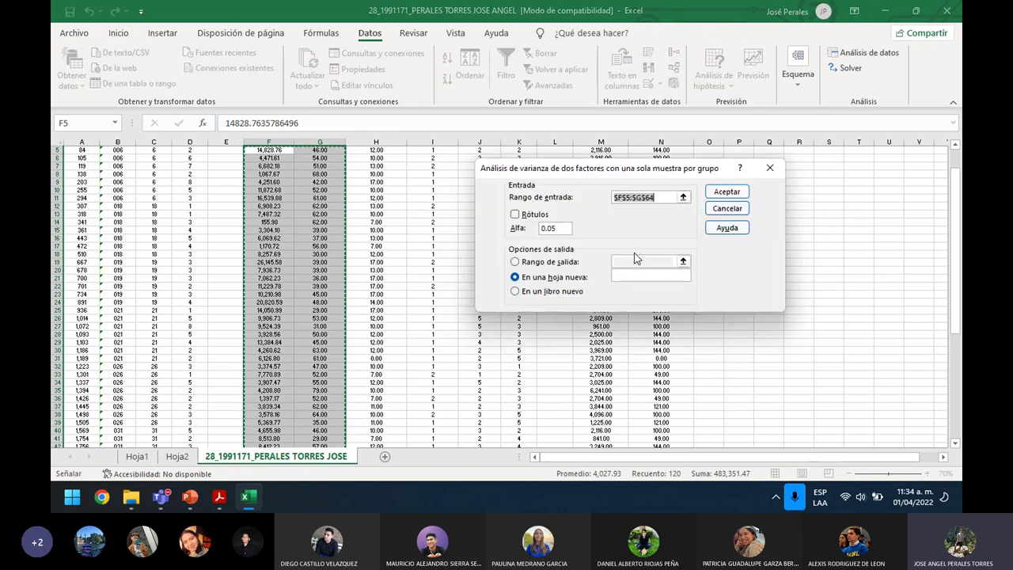
{"action": "left_click", "coordinate": [732, 195]}
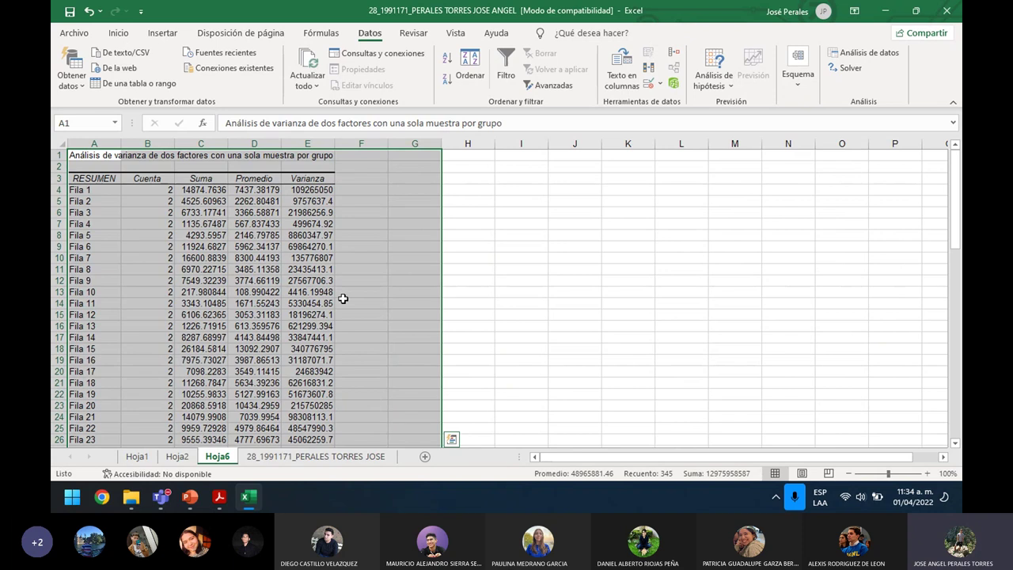
- Delete the Hoja6 sheet holding the two-factor analysis with a single sample per group
{"action": "right_click", "coordinate": [218, 462]}
{"action": "left_click", "coordinate": [292, 292]}
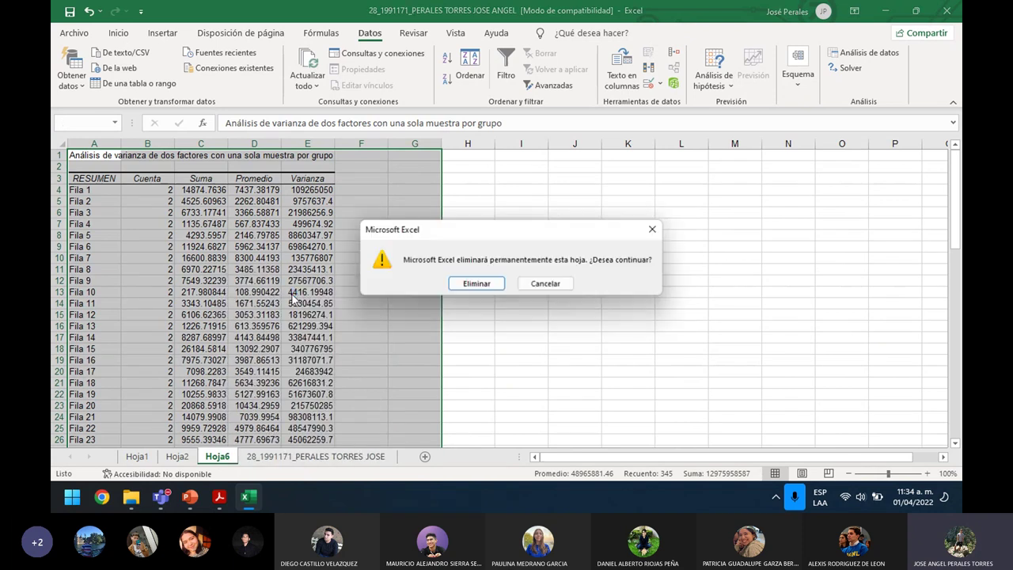
{"action": "left_click", "coordinate": [476, 283]}
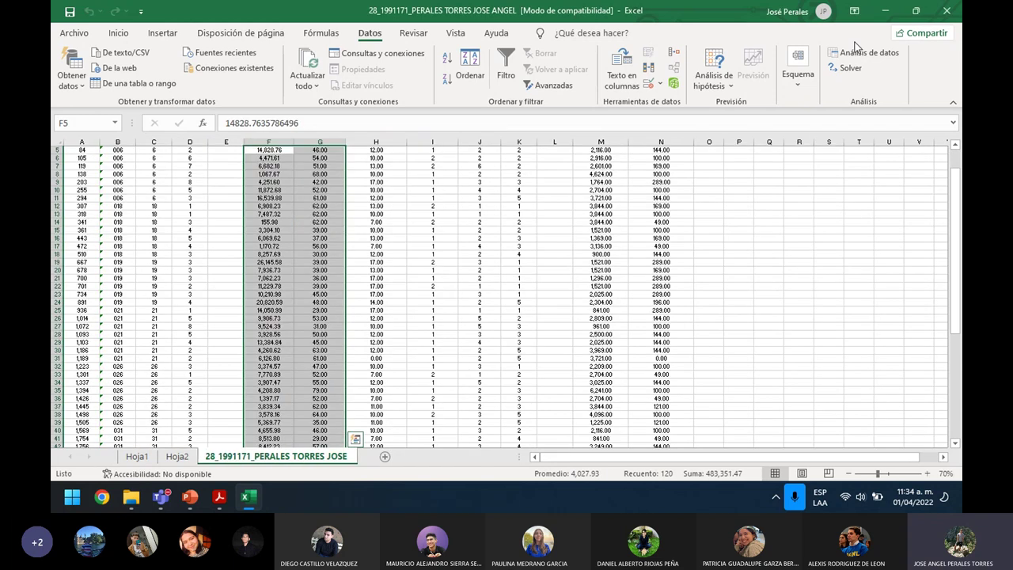
- Try to run the two-factor variance analysis with several samples per group on $F$5:$G$64, using 2 rows per sample
{"action": "left_click", "coordinate": [854, 55]}
{"action": "left_click", "coordinate": [625, 219]}
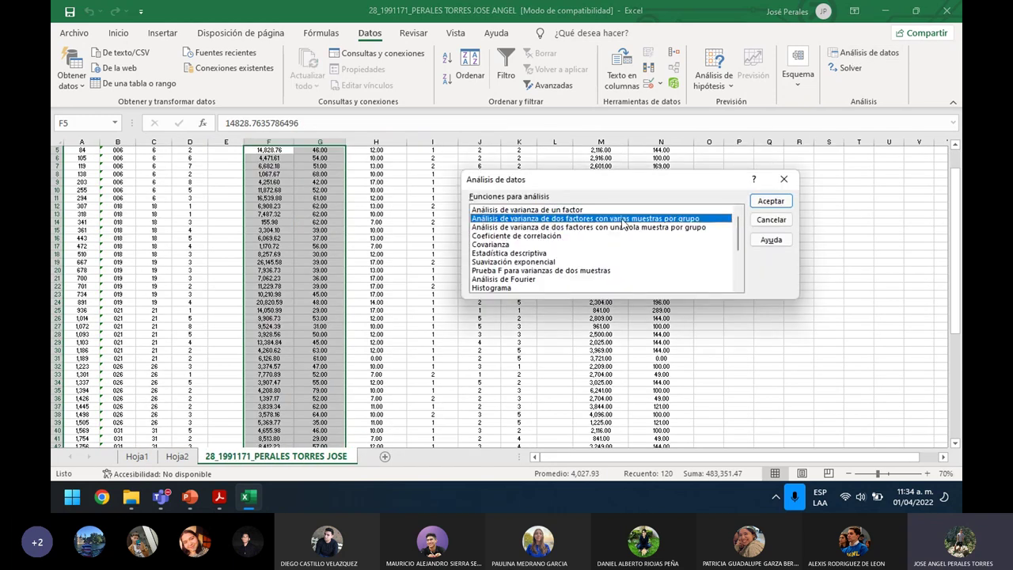
{"action": "left_click", "coordinate": [774, 202]}
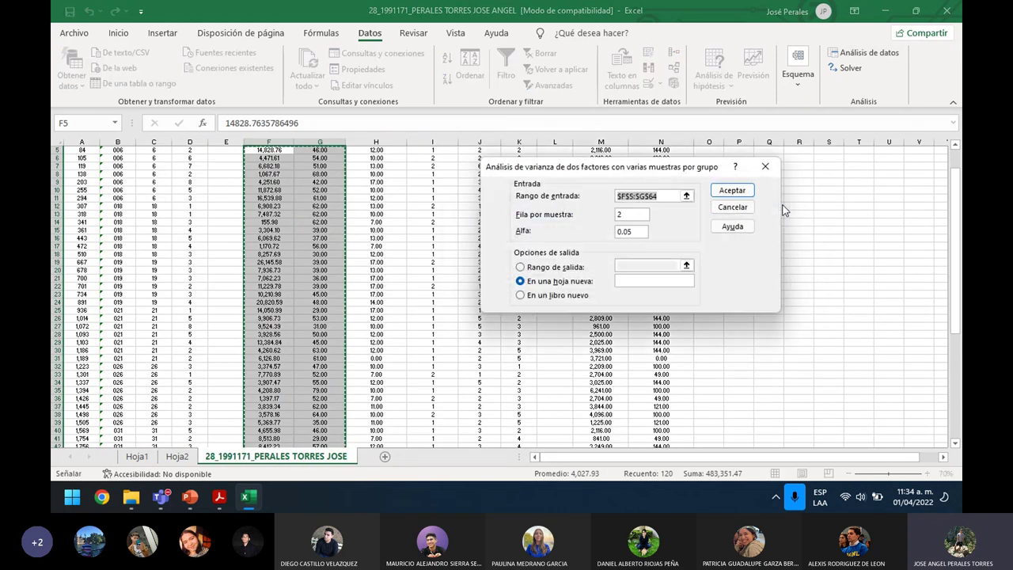
{"action": "left_click", "coordinate": [632, 216]}
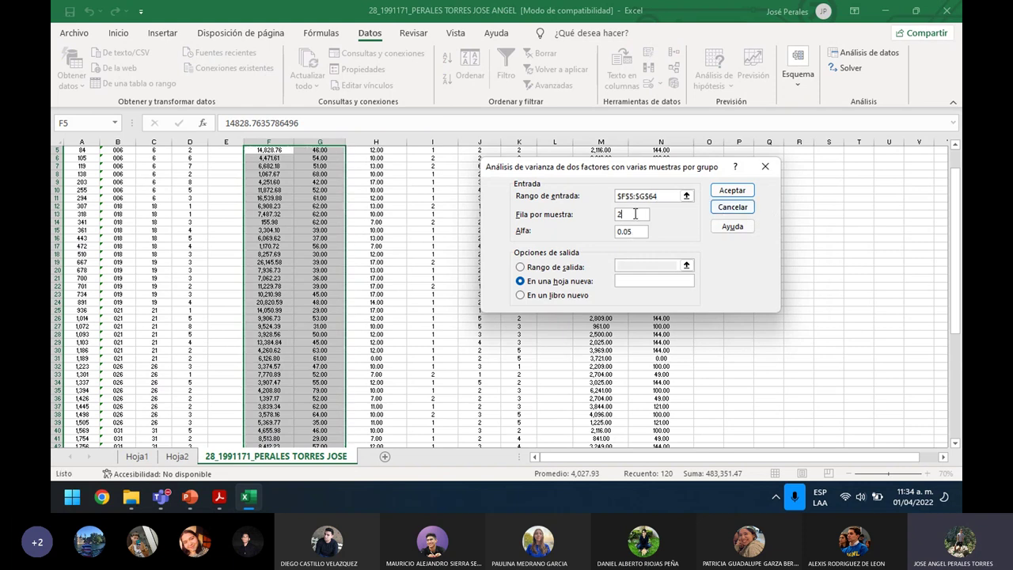
{"action": "left_click", "coordinate": [732, 193]}
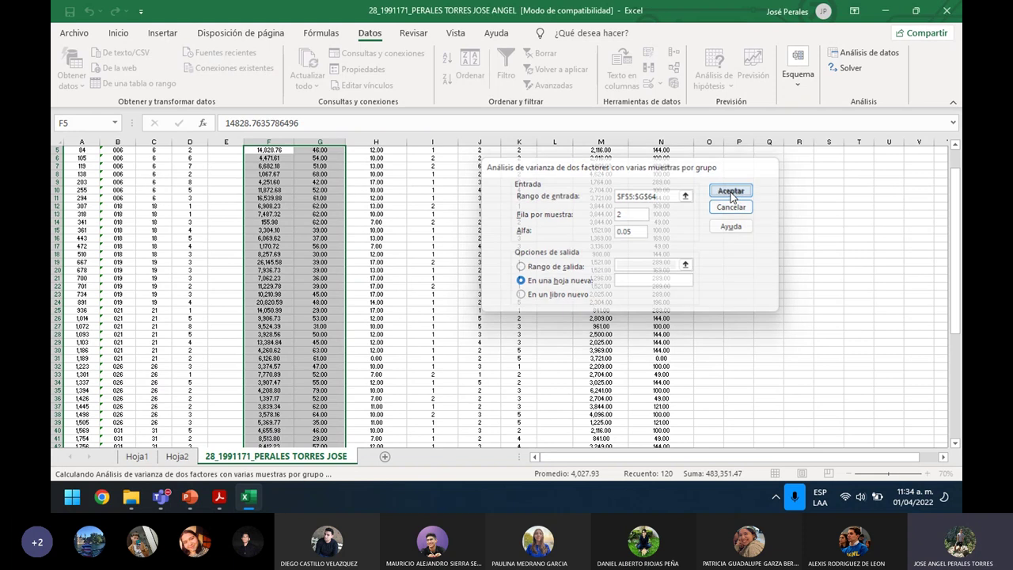
{"action": "key", "text": "Return"}
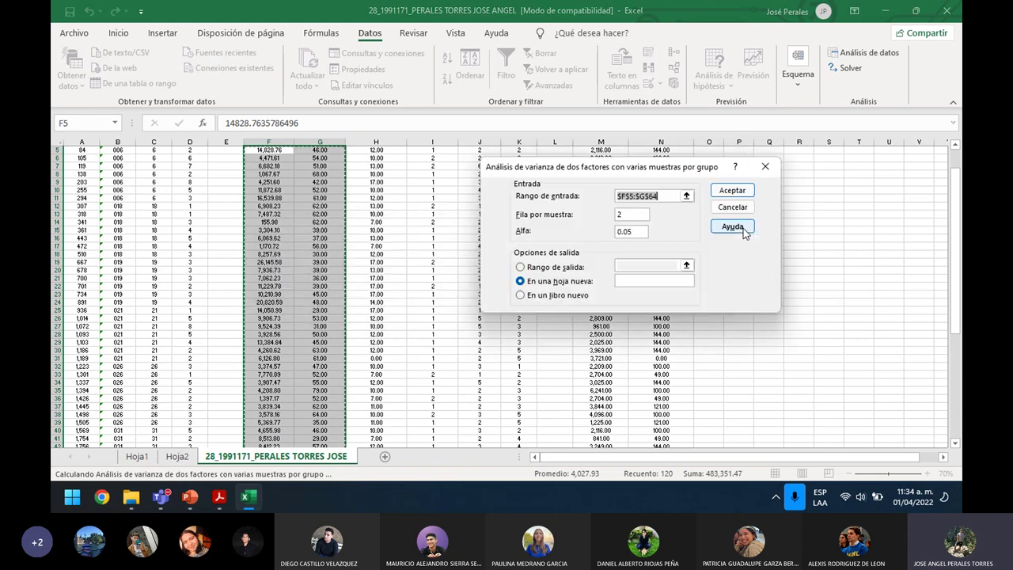
- Change the rows per sample and try again to run the two-factor analysis with several samples per group
{"action": "left_click", "coordinate": [635, 216]}
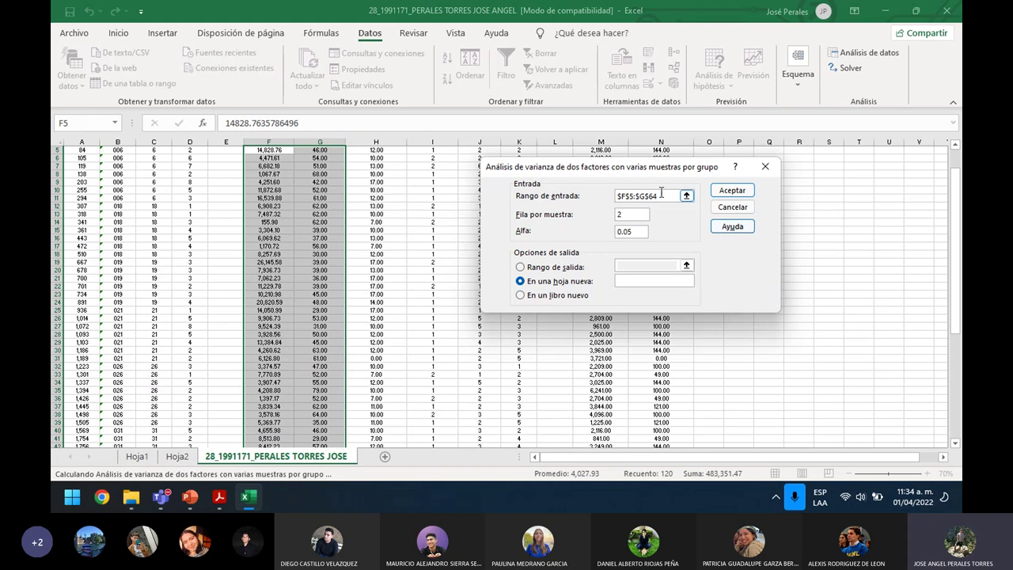
{"action": "left_click", "coordinate": [662, 201]}
{"action": "left_click", "coordinate": [631, 216]}
{"action": "key", "text": "BackSpace"}
{"action": "left_click", "coordinate": [733, 190]}
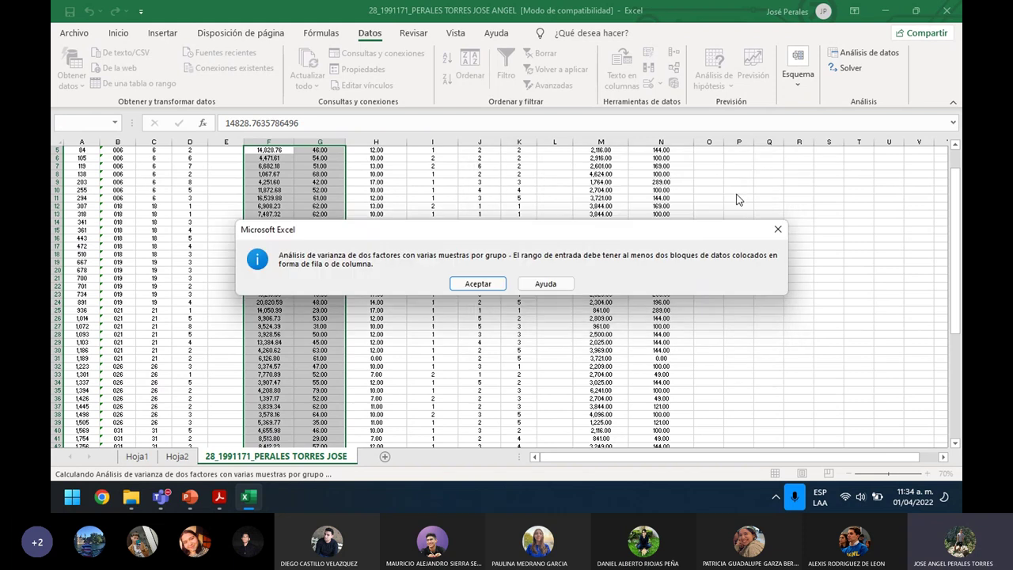
{"action": "left_click", "coordinate": [775, 230]}
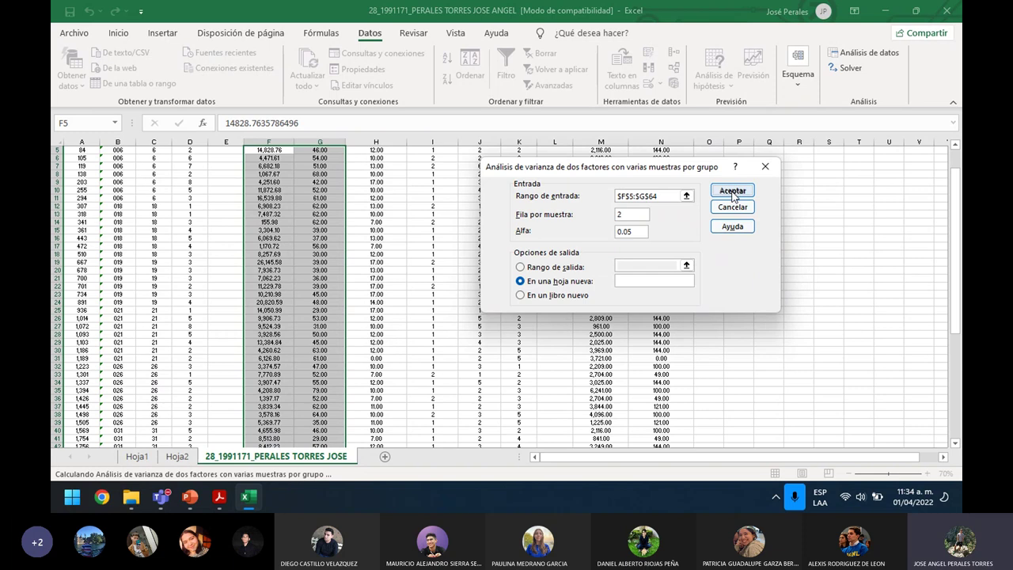
- Retry the two-factor analysis with several samples per group using 2 rows per sample, and leave its settings
{"action": "left_click", "coordinate": [732, 192]}
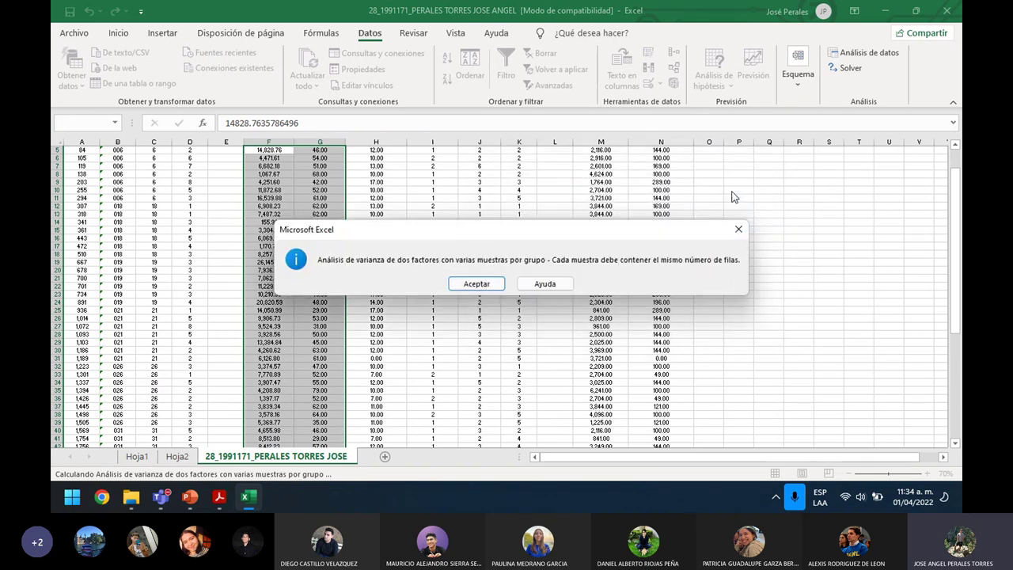
{"action": "left_click", "coordinate": [493, 284]}
{"action": "left_click", "coordinate": [767, 173]}
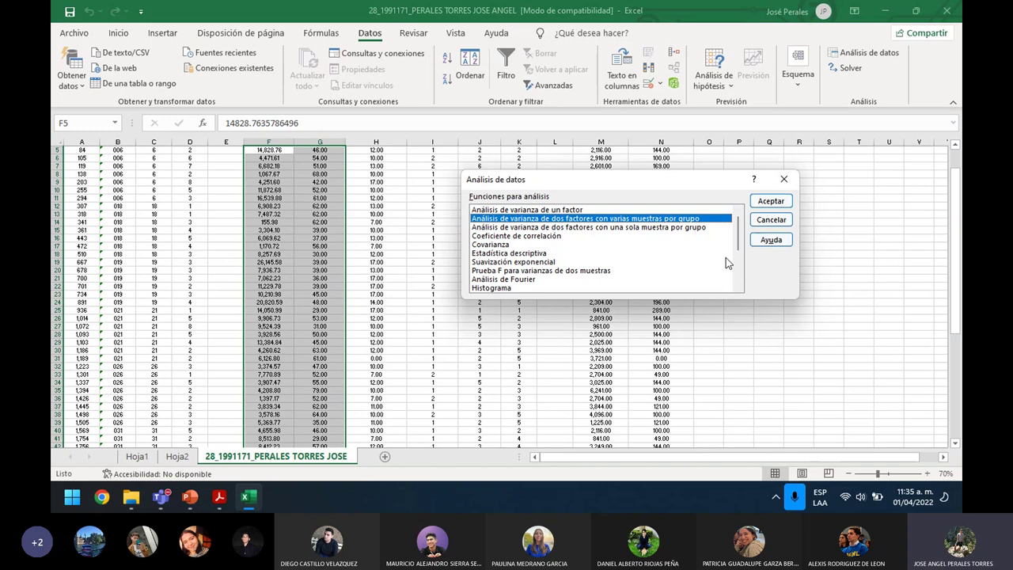
- Run a Regression with Y range $F$5:$F$64 and X range $G$5:$G$64, sending the output to a new sheet
{"action": "left_click_drag", "start_coordinate": [740, 232], "coordinate": [740, 255]}
{"action": "left_click", "coordinate": [492, 263]}
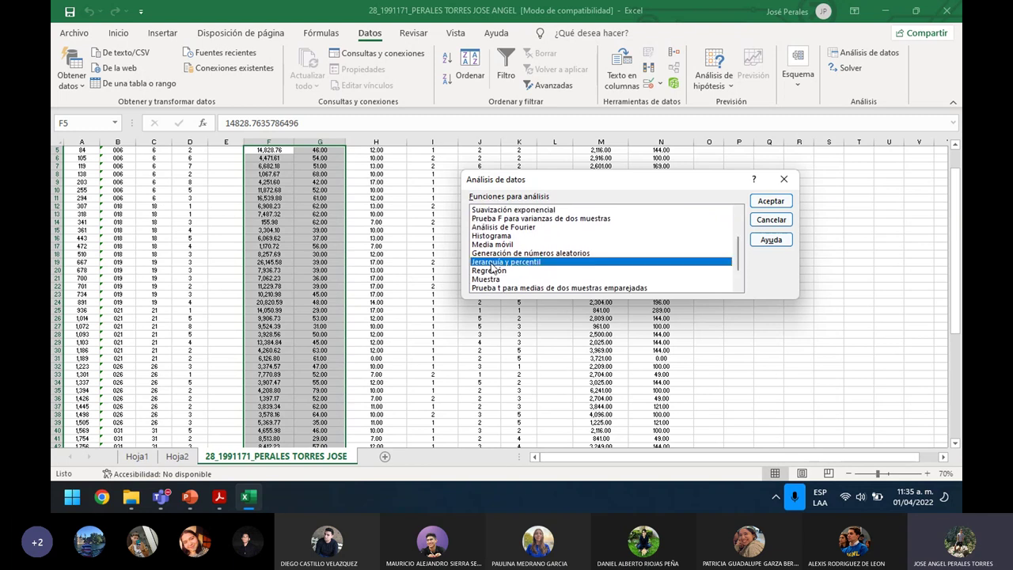
{"action": "left_click", "coordinate": [495, 271]}
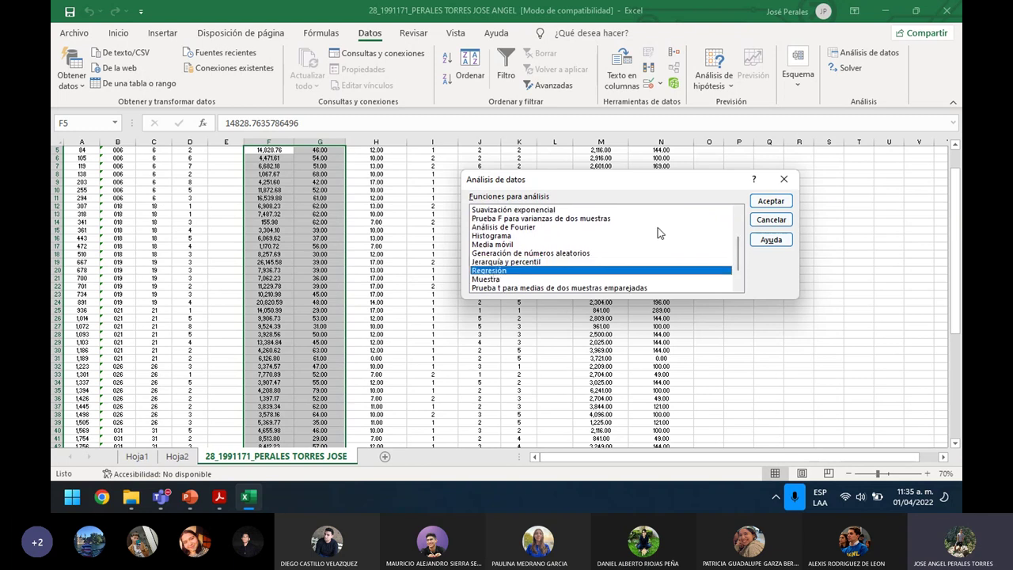
{"action": "left_click", "coordinate": [765, 202]}
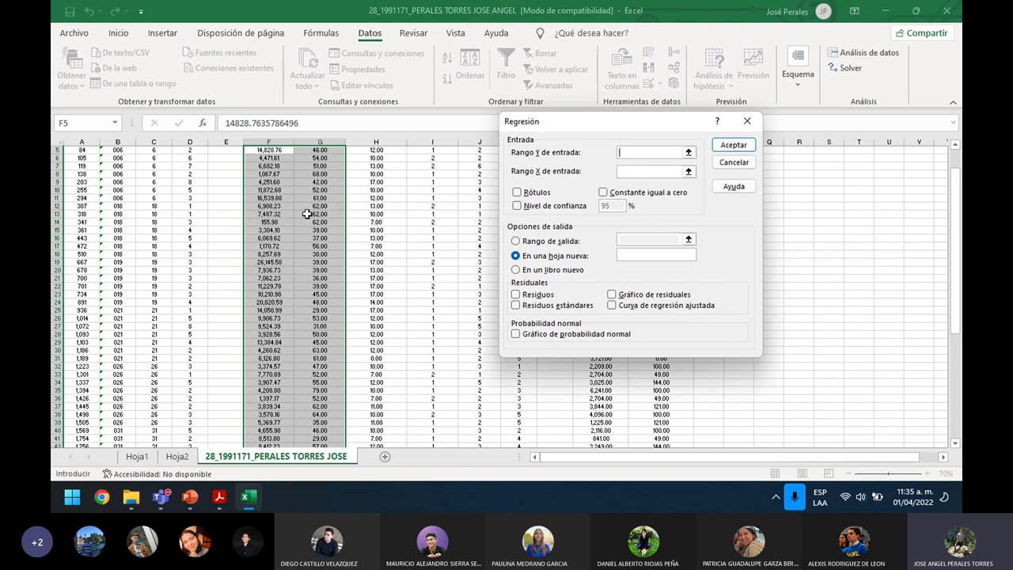
{"action": "left_click", "coordinate": [273, 149]}
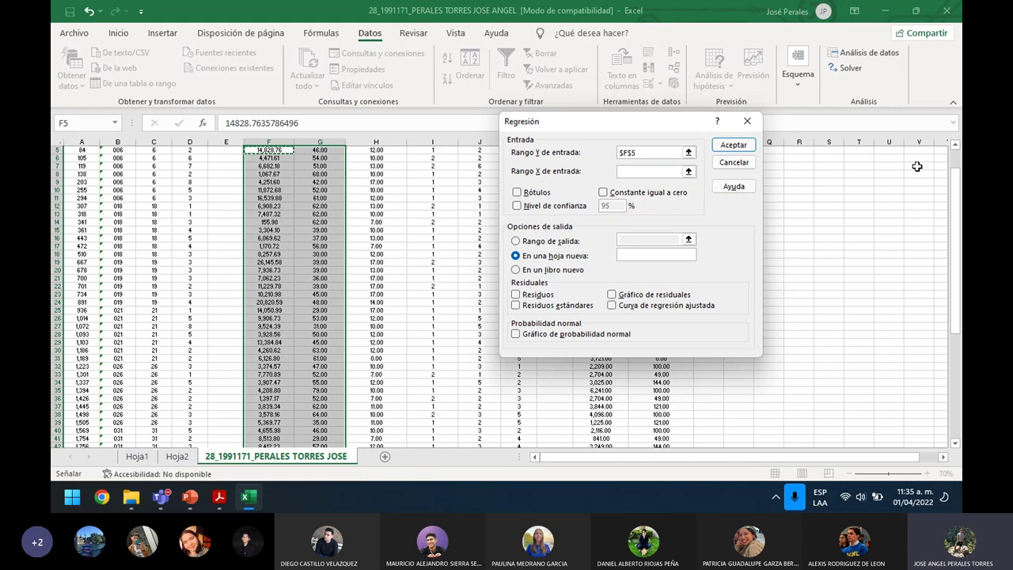
{"action": "left_click_drag", "start_coordinate": [958, 196], "coordinate": [955, 166]}
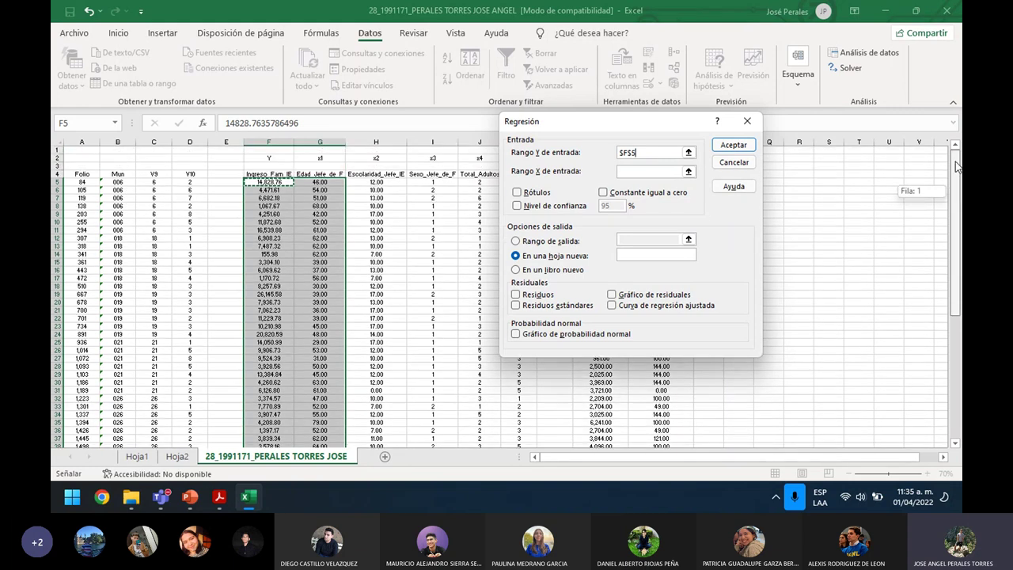
{"action": "left_click_drag", "start_coordinate": [264, 183], "coordinate": [255, 478]}
{"action": "left_click_drag", "start_coordinate": [325, 434], "coordinate": [326, 169]}
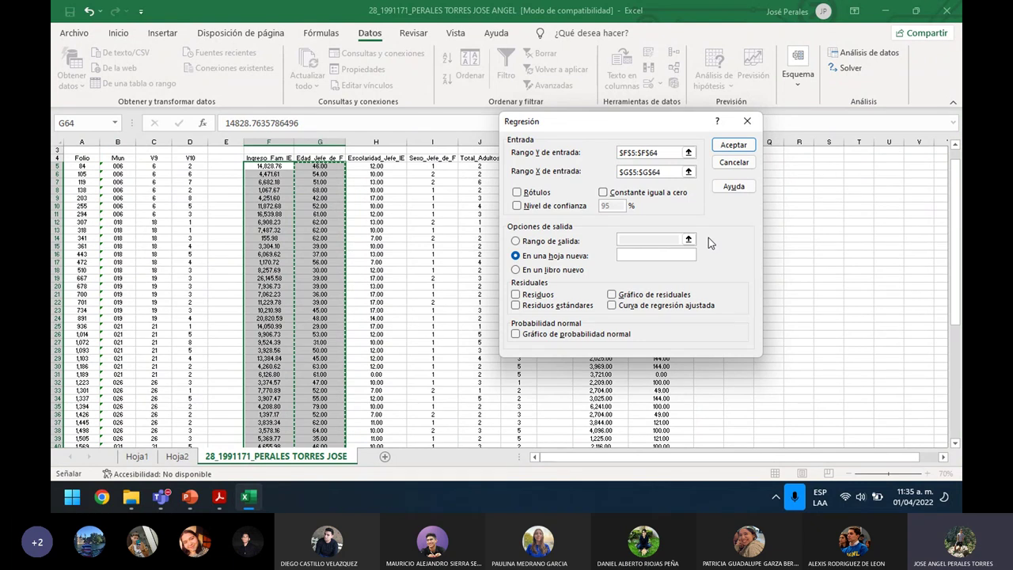
{"action": "left_click", "coordinate": [733, 144]}
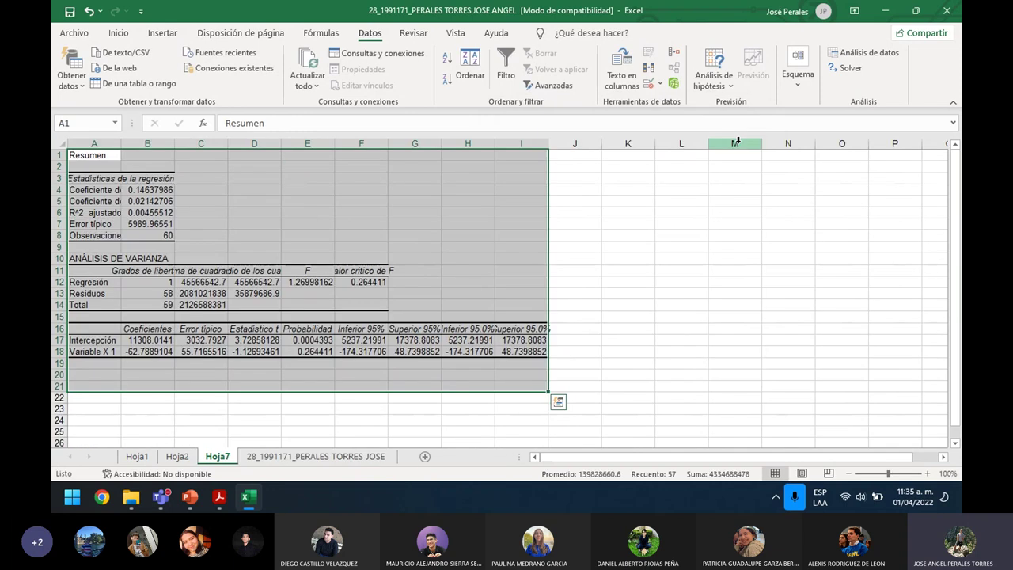
- Autofit columns A through F of the regression output on Hoja7
{"action": "left_click", "coordinate": [314, 404]}
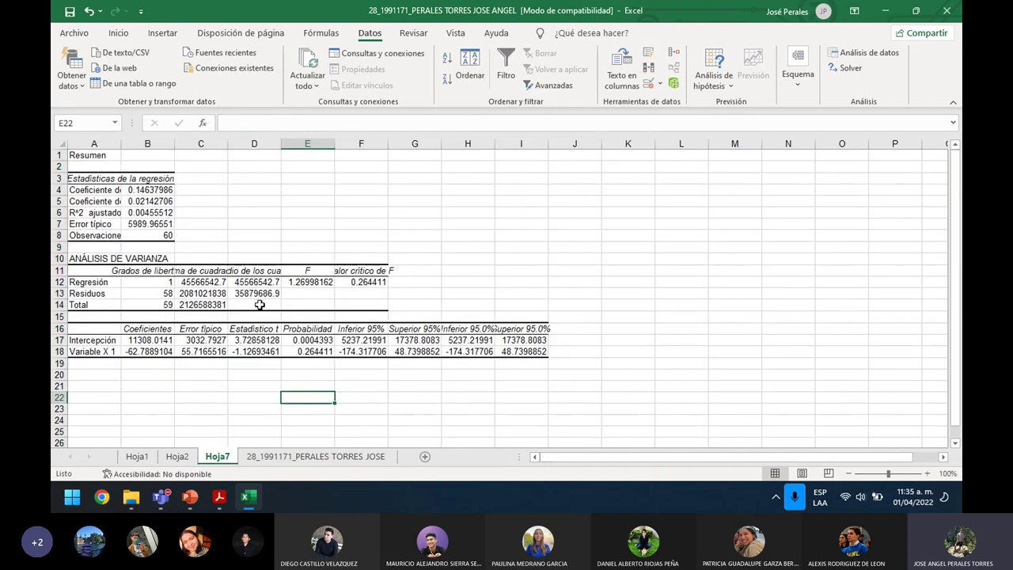
{"action": "double_click", "coordinate": [125, 144]}
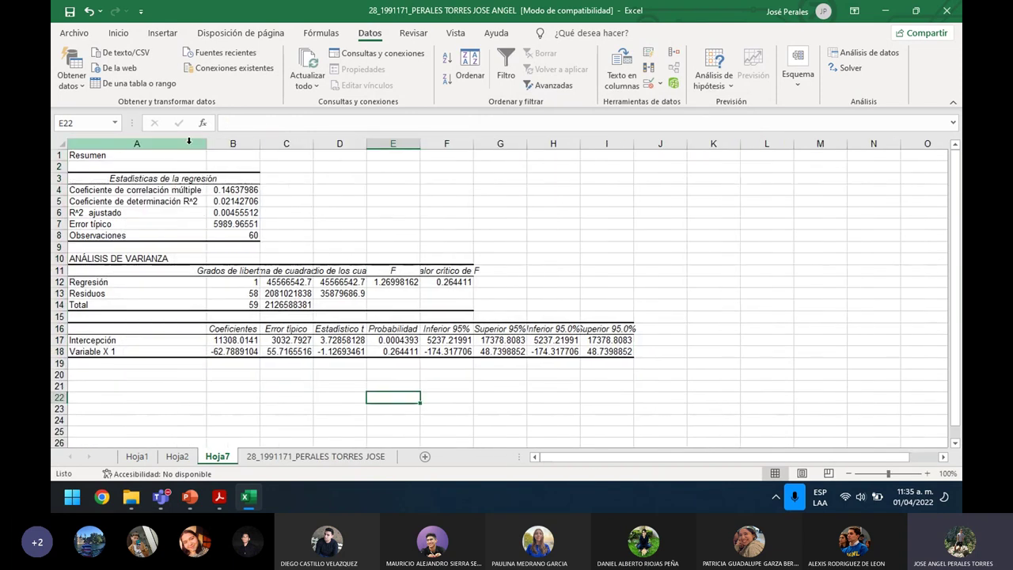
{"action": "double_click", "coordinate": [260, 144]}
{"action": "double_click", "coordinate": [336, 144]}
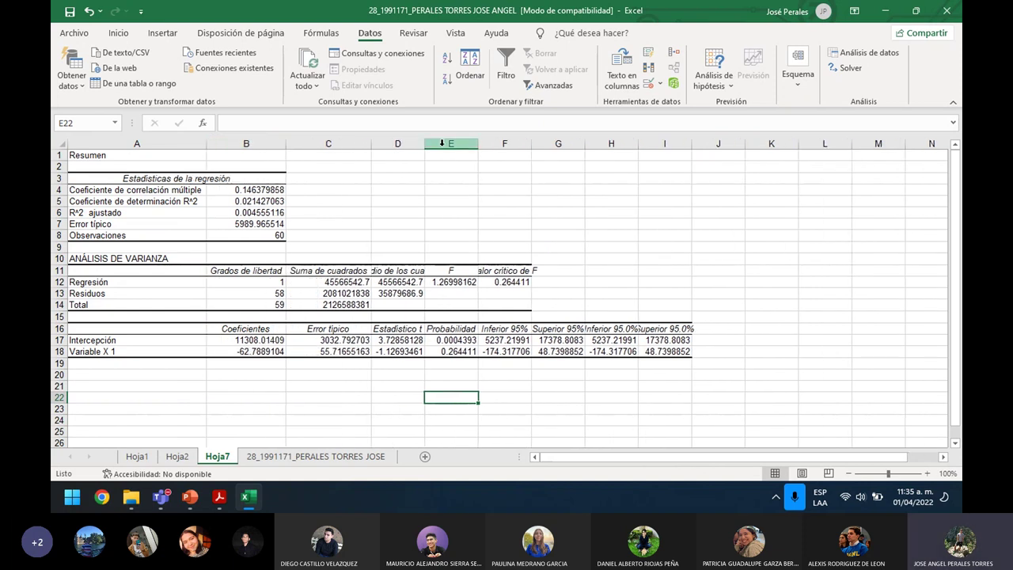
{"action": "double_click", "coordinate": [424, 144]}
{"action": "double_click", "coordinate": [536, 145]}
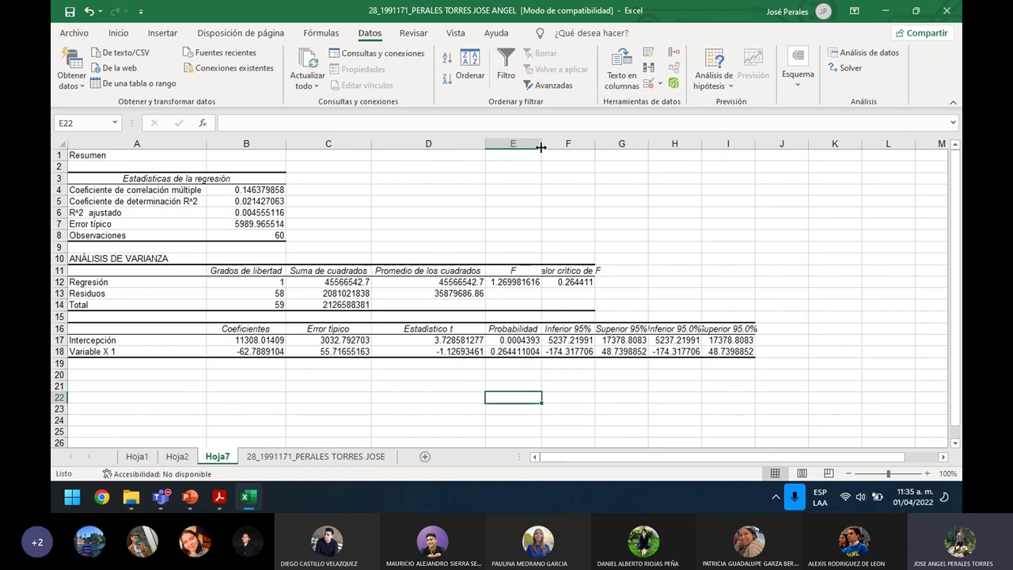
{"action": "double_click", "coordinate": [595, 144]}
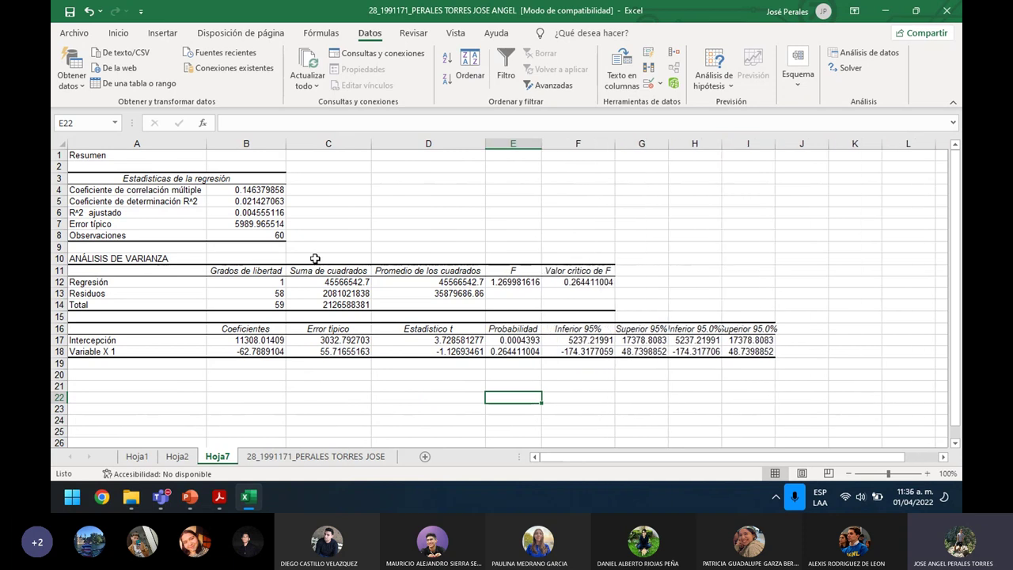
- Review the regression statistics on Hoja7, from the multiple correlation coefficient down to the number of observations
{"action": "left_click", "coordinate": [236, 193]}
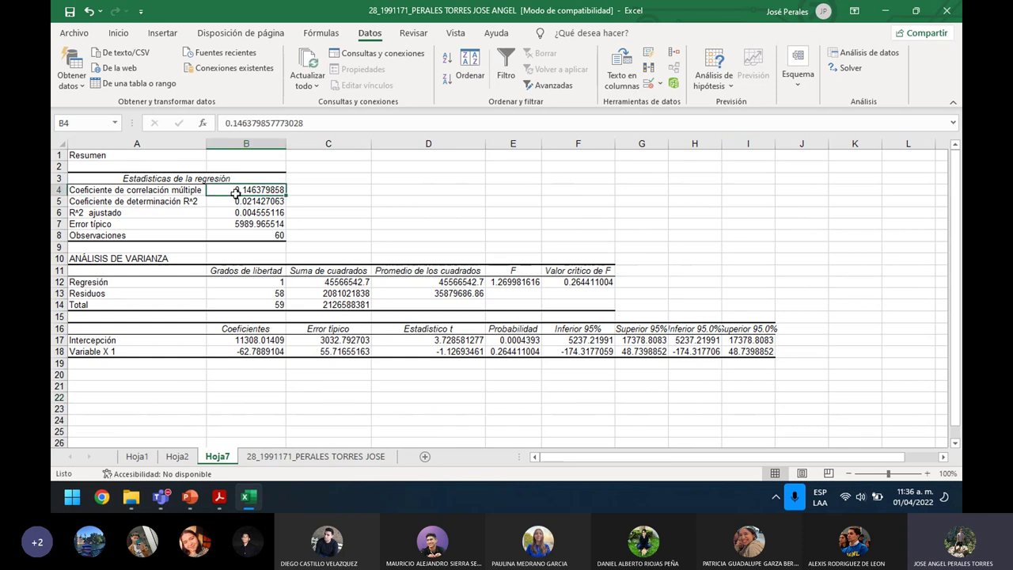
{"action": "left_click_drag", "start_coordinate": [236, 193], "coordinate": [250, 189]}
{"action": "left_click", "coordinate": [252, 205]}
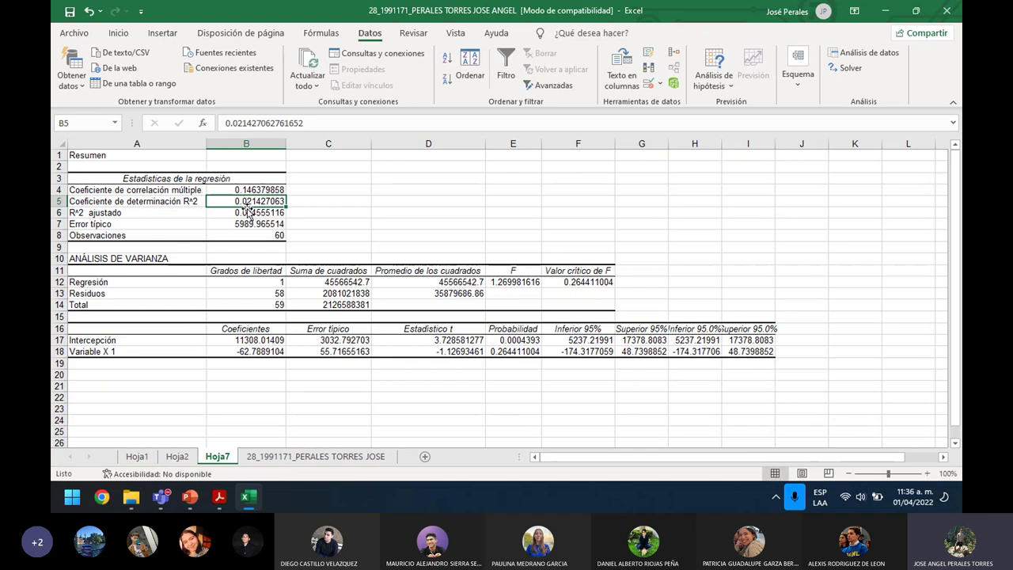
{"action": "left_click", "coordinate": [248, 213]}
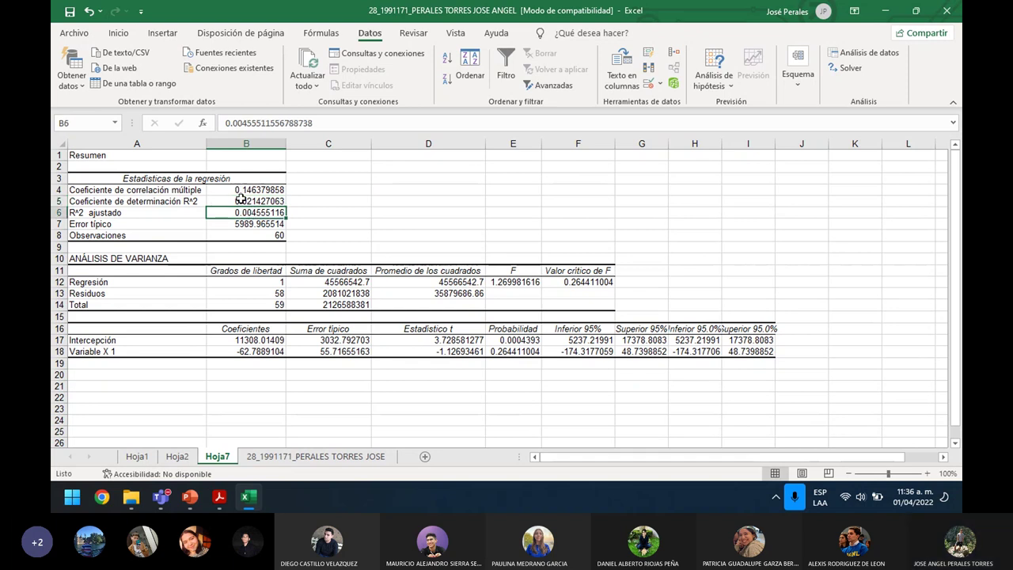
{"action": "left_click", "coordinate": [243, 201]}
{"action": "left_click", "coordinate": [245, 212]}
{"action": "left_click", "coordinate": [248, 224]}
{"action": "left_click", "coordinate": [251, 235]}
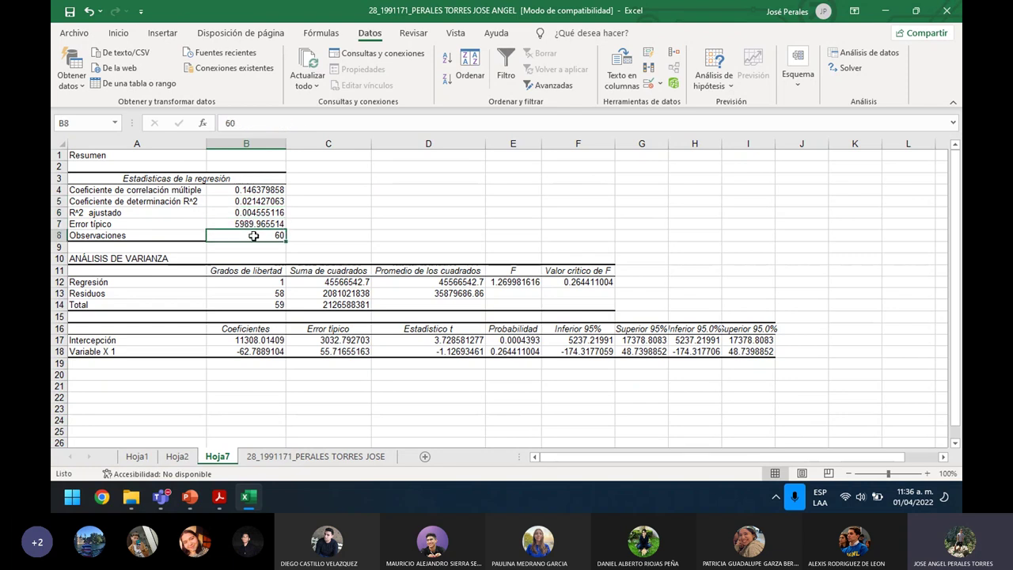
- Compare the degrees of freedom and sums of squares in the variance table with the TABLA ANOVA slide in PowerPoint
{"action": "left_click", "coordinate": [152, 292]}
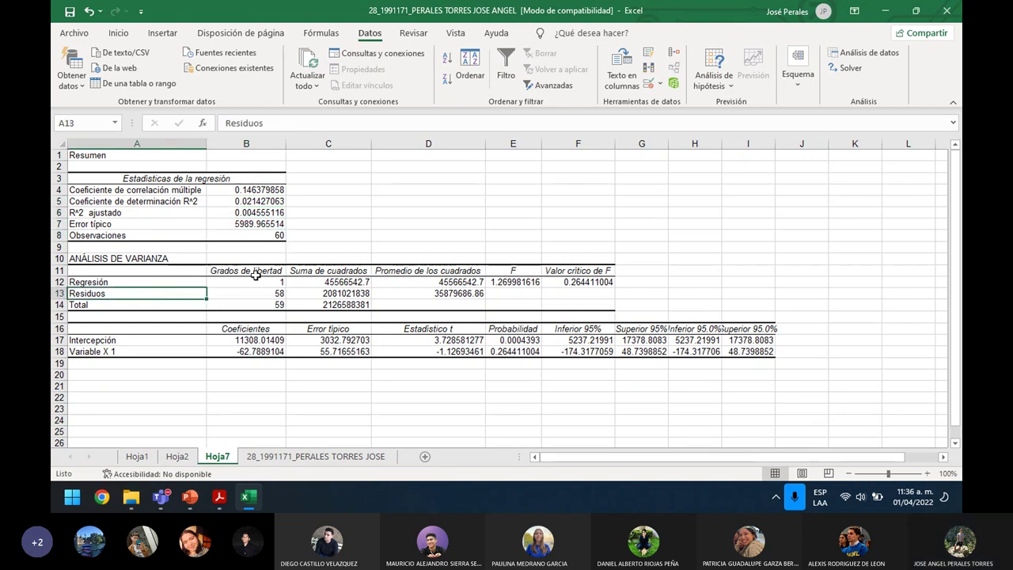
{"action": "left_click", "coordinate": [258, 281]}
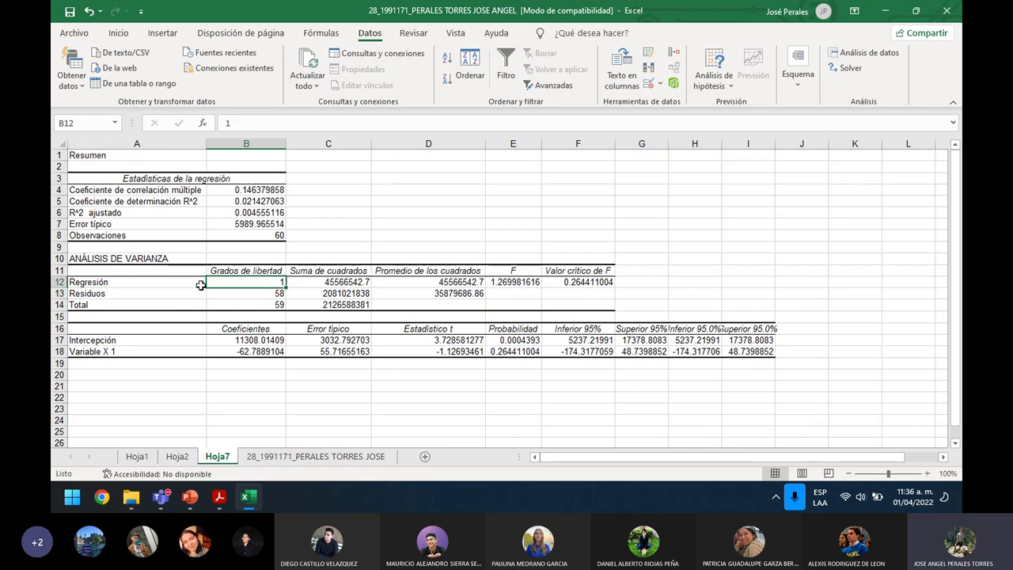
{"action": "key", "text": "alt+Tab"}
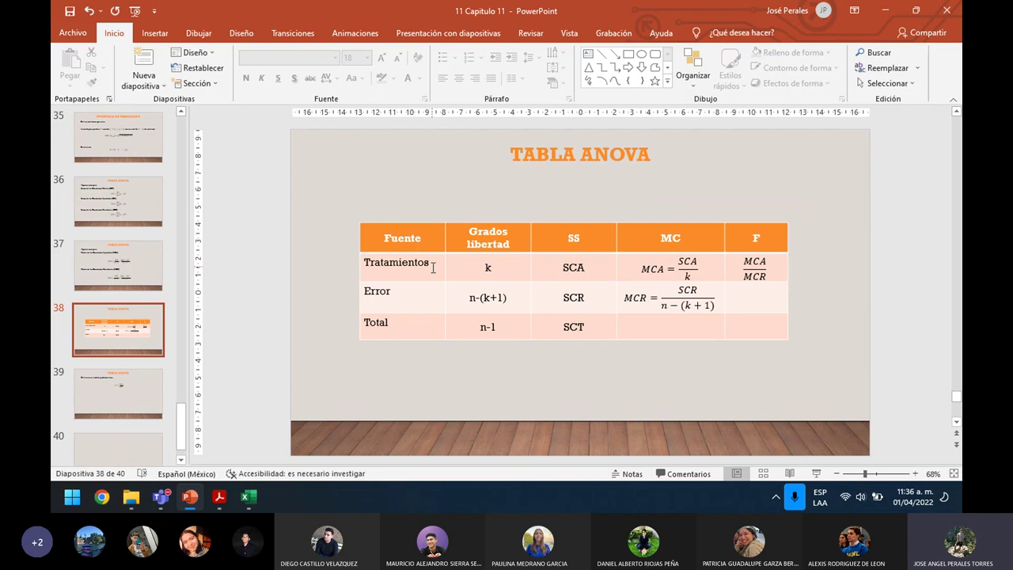
{"action": "left_click_drag", "start_coordinate": [431, 264], "coordinate": [374, 270]}
{"action": "key", "text": "alt+Tab"}
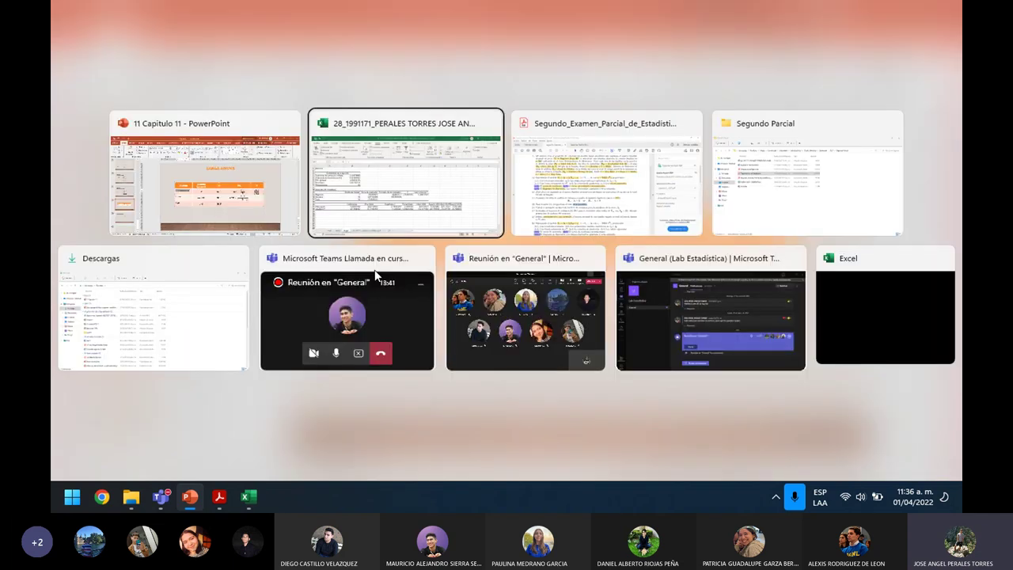
{"action": "left_click", "coordinate": [247, 292]}
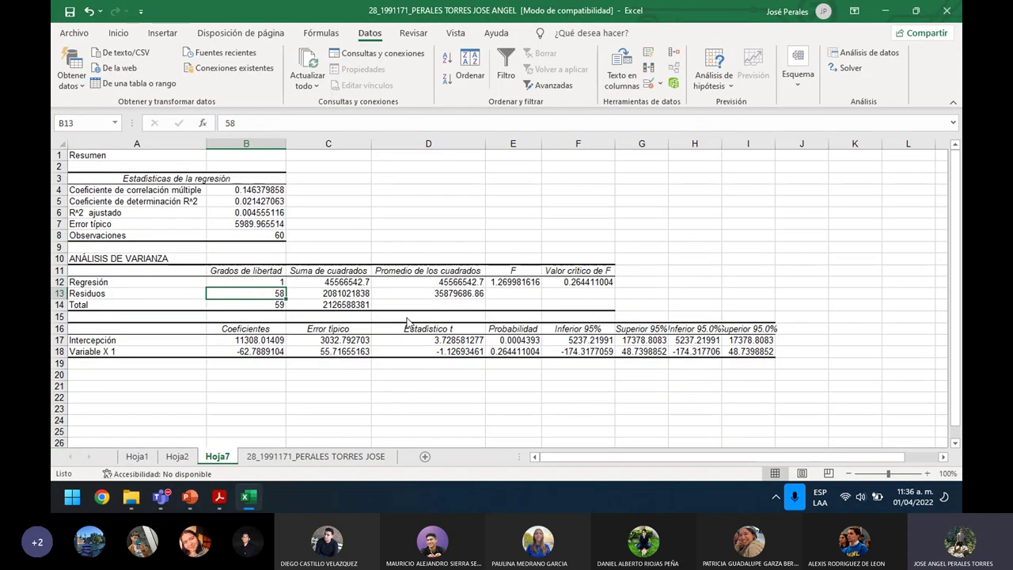
{"action": "key", "text": "alt+Tab"}
{"action": "left_click", "coordinate": [512, 298]}
{"action": "left_click_drag", "start_coordinate": [513, 298], "coordinate": [455, 300]}
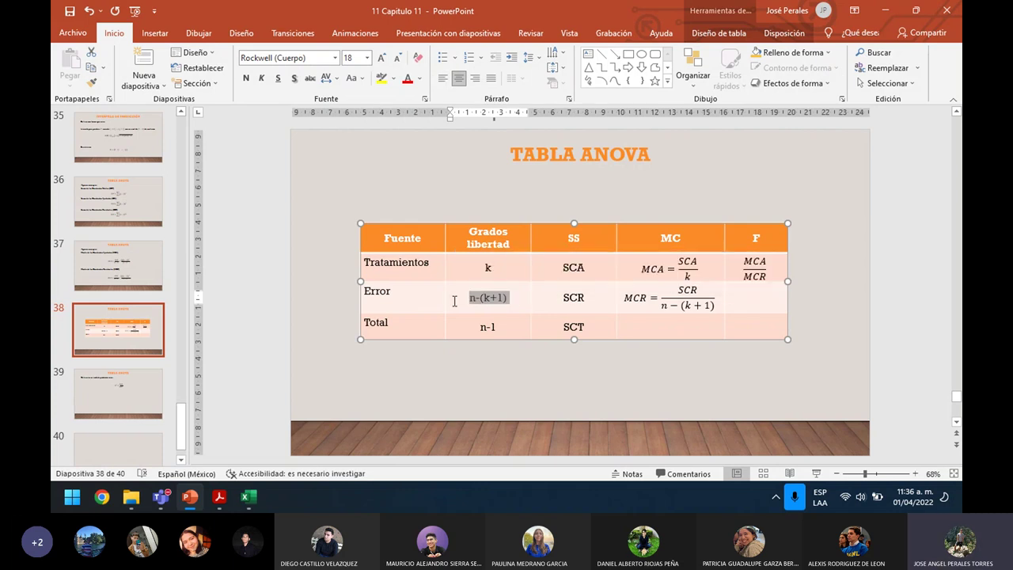
{"action": "key", "text": "alt+Tab"}
{"action": "left_click_drag", "start_coordinate": [342, 282], "coordinate": [348, 310]}
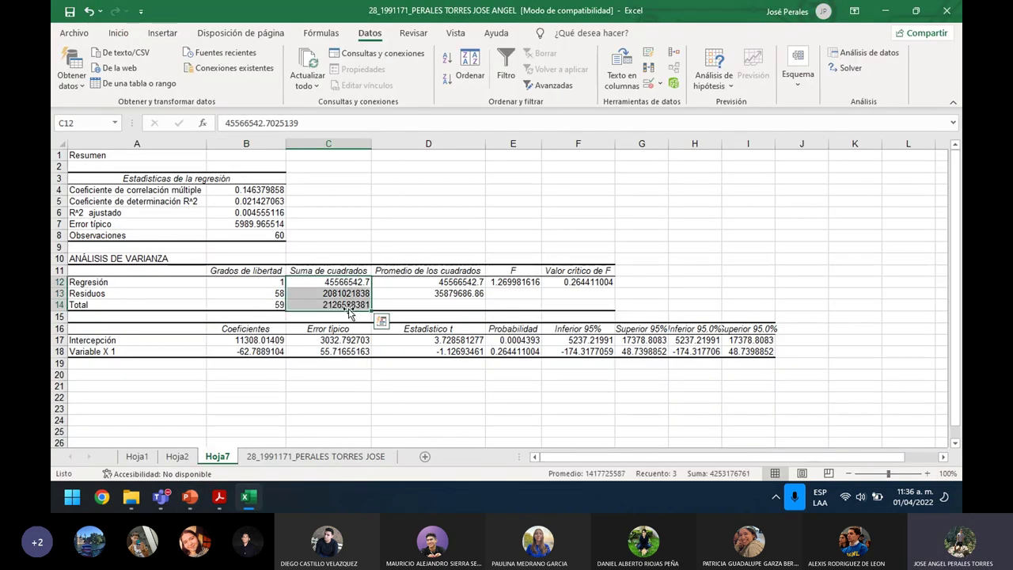
- Compare the regression outputs on the Hoja1, Hoja2 and Hoja7 sheets
{"action": "left_click", "coordinate": [177, 457]}
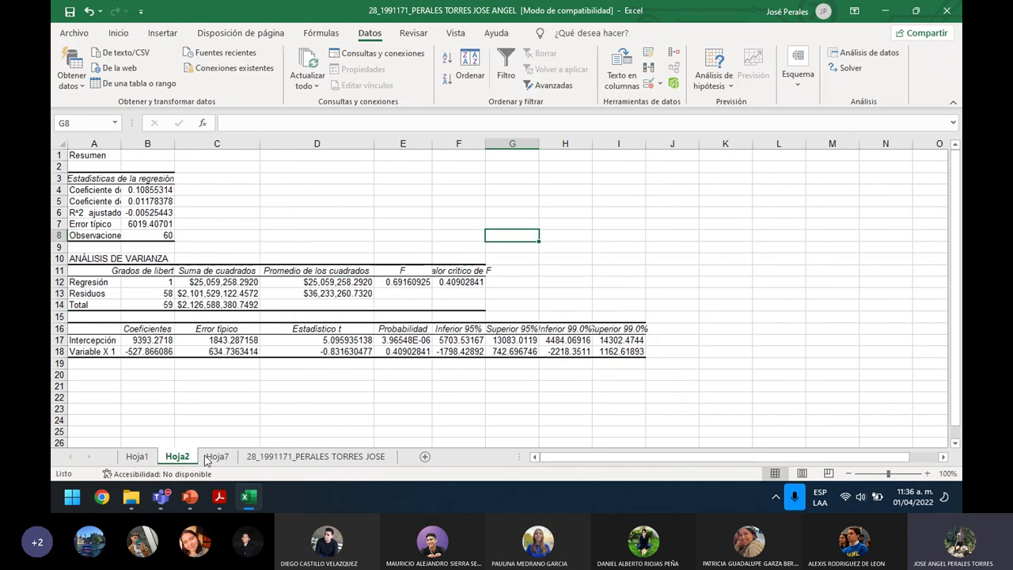
{"action": "left_click", "coordinate": [209, 457]}
{"action": "left_click", "coordinate": [137, 458]}
{"action": "left_click", "coordinate": [177, 456]}
{"action": "left_click", "coordinate": [217, 457]}
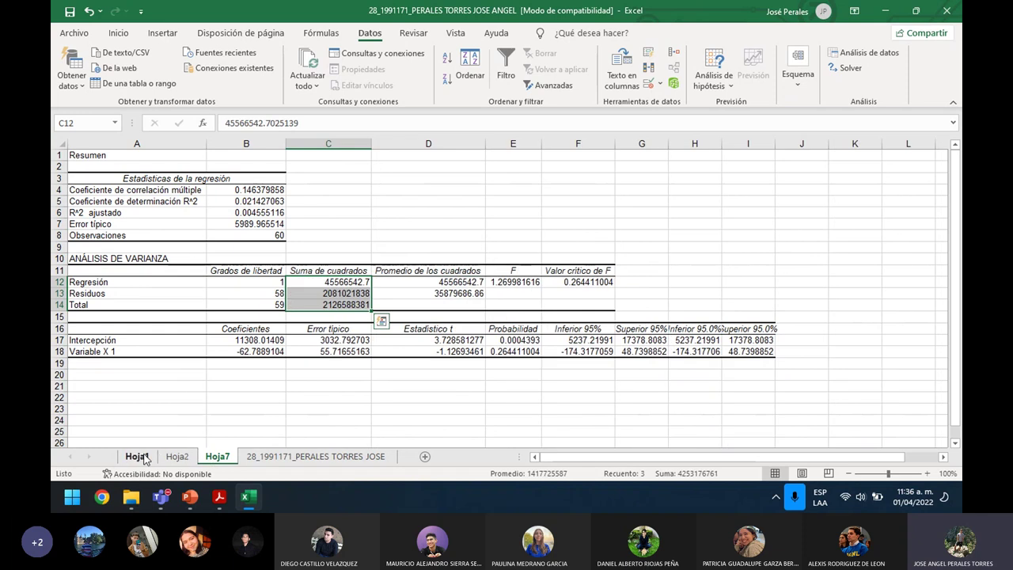
{"action": "left_click", "coordinate": [146, 458]}
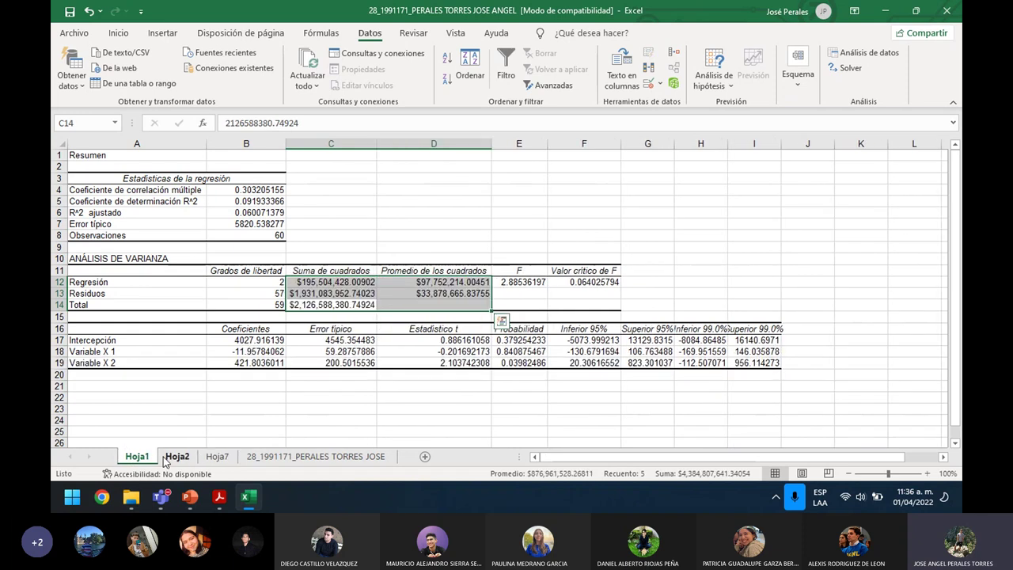
{"action": "left_click", "coordinate": [168, 457]}
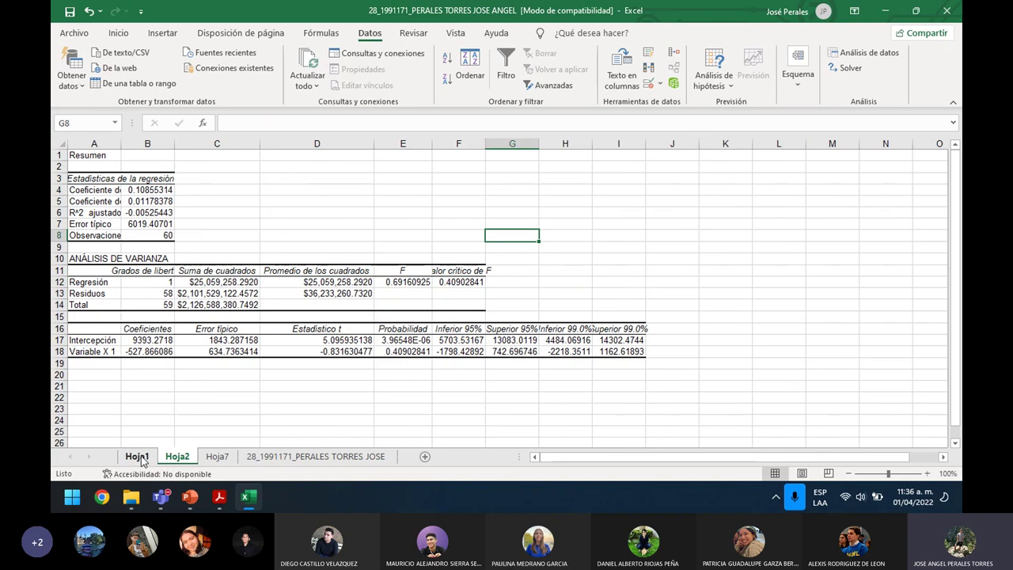
{"action": "left_click", "coordinate": [141, 459]}
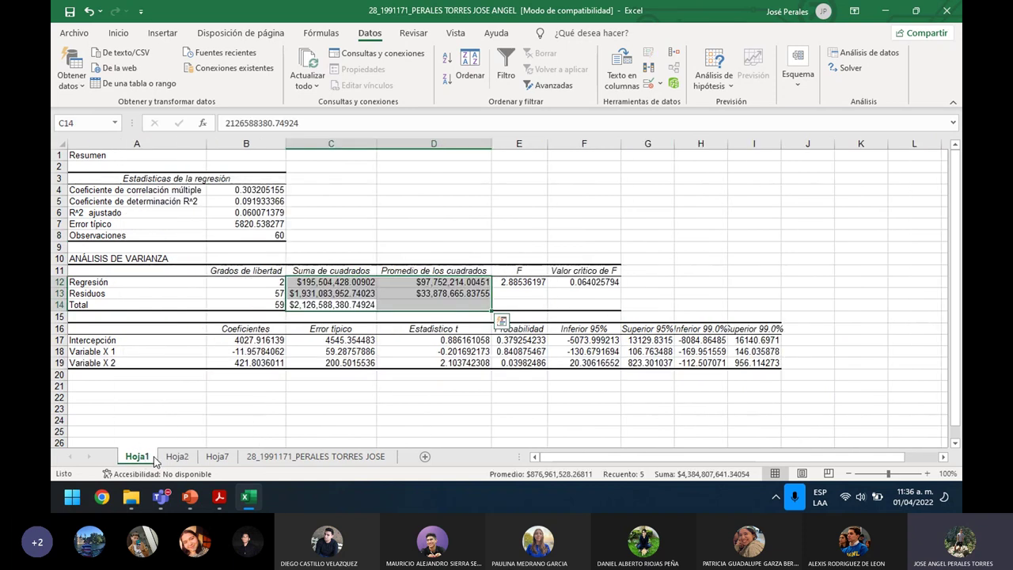
{"action": "left_click", "coordinate": [176, 457]}
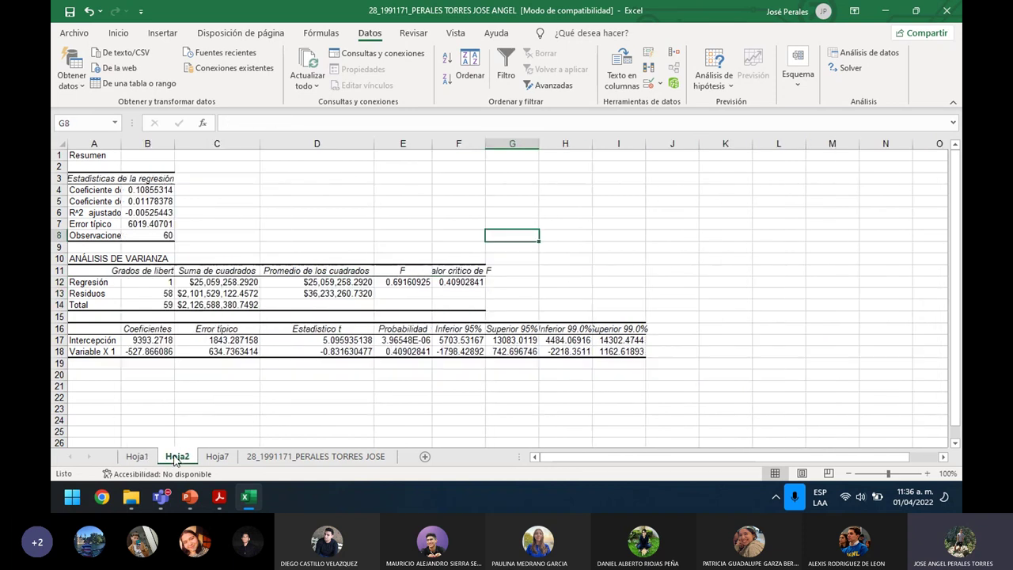
{"action": "left_click", "coordinate": [139, 457]}
{"action": "left_click", "coordinate": [178, 457]}
{"action": "left_click", "coordinate": [214, 459]}
{"action": "left_click", "coordinate": [177, 457]}
{"action": "left_click", "coordinate": [217, 459]}
{"action": "left_click", "coordinate": [177, 457]}
{"action": "left_click", "coordinate": [216, 457]}
{"action": "left_click", "coordinate": [177, 458]}
- Switch to the exam PDF in Adobe Acrobat Reader and check the significance level required in item (c)
{"action": "key", "text": "alt+Tab"}
{"action": "key", "text": "alt+Tab"}
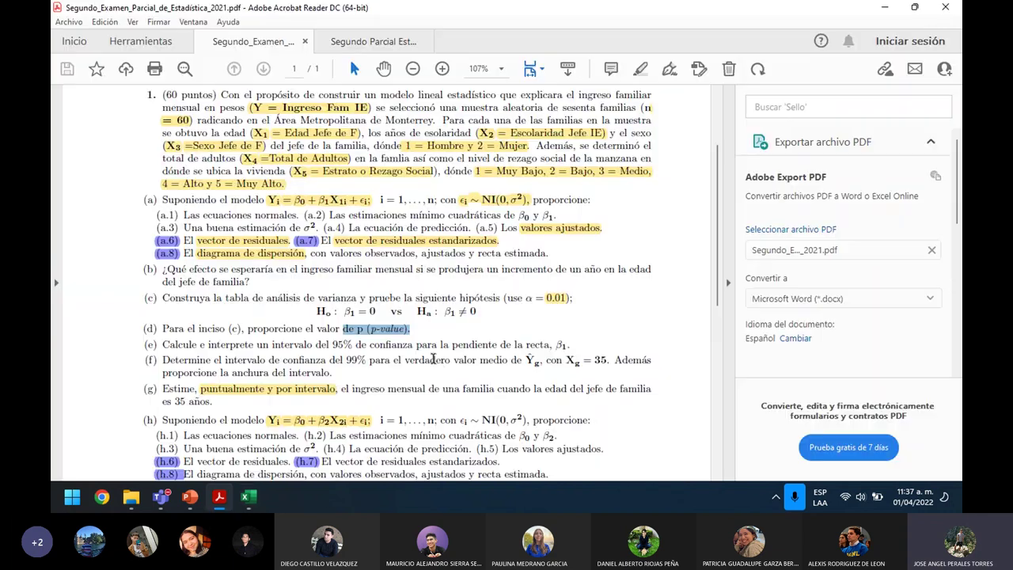
{"action": "left_click", "coordinate": [562, 299]}
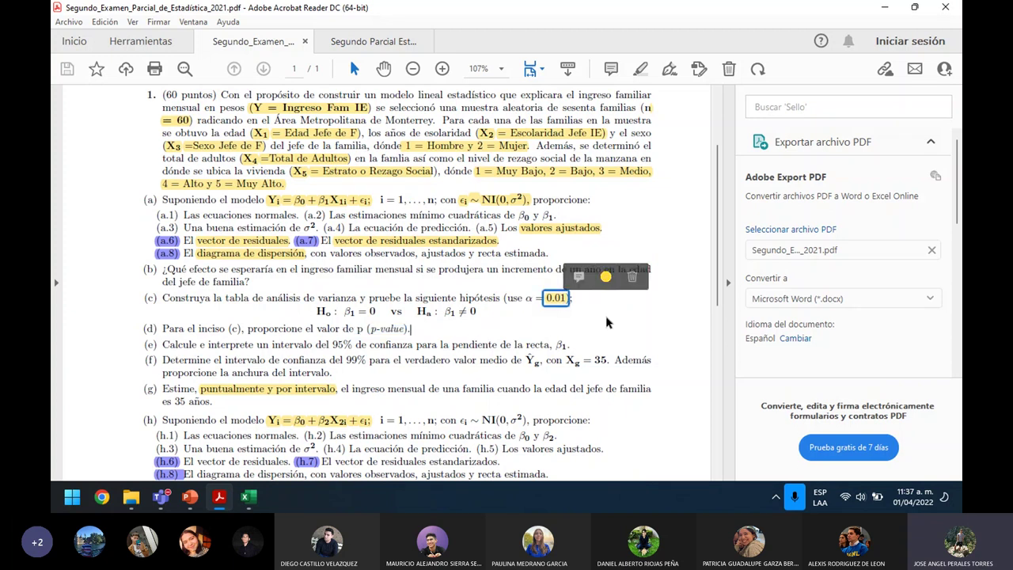
- Switch back to Excel and delete the Hoja7 sheet holding the income and age regression
{"action": "key", "text": "alt+Tab"}
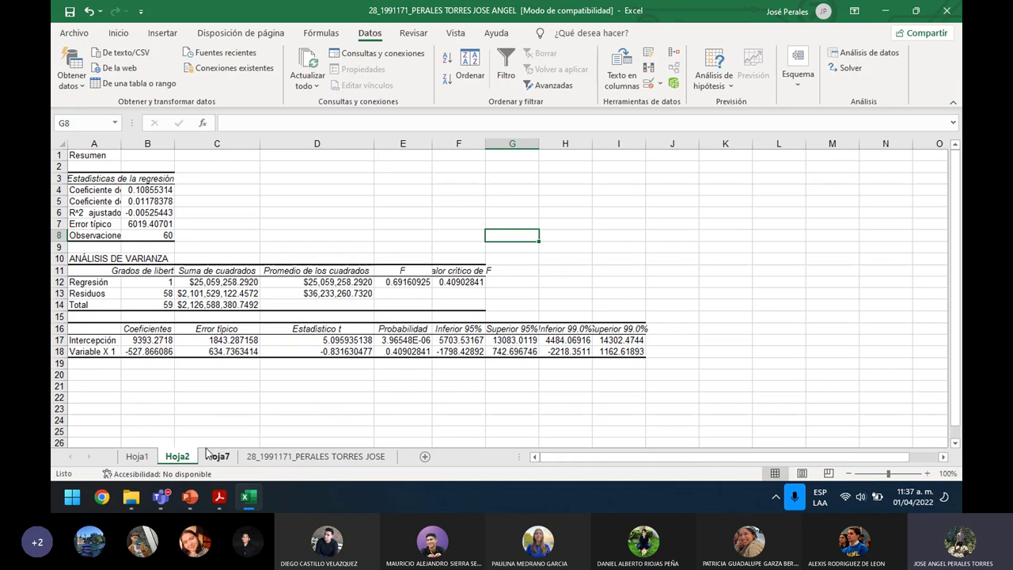
{"action": "left_click", "coordinate": [217, 457]}
{"action": "right_click", "coordinate": [218, 457]}
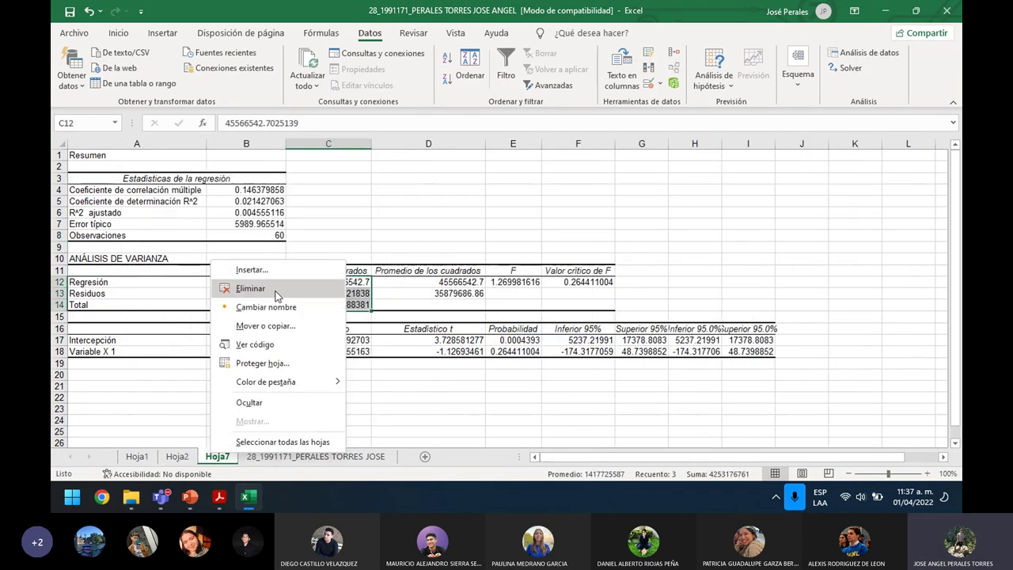
{"action": "left_click", "coordinate": [276, 295]}
{"action": "left_click", "coordinate": [488, 279]}
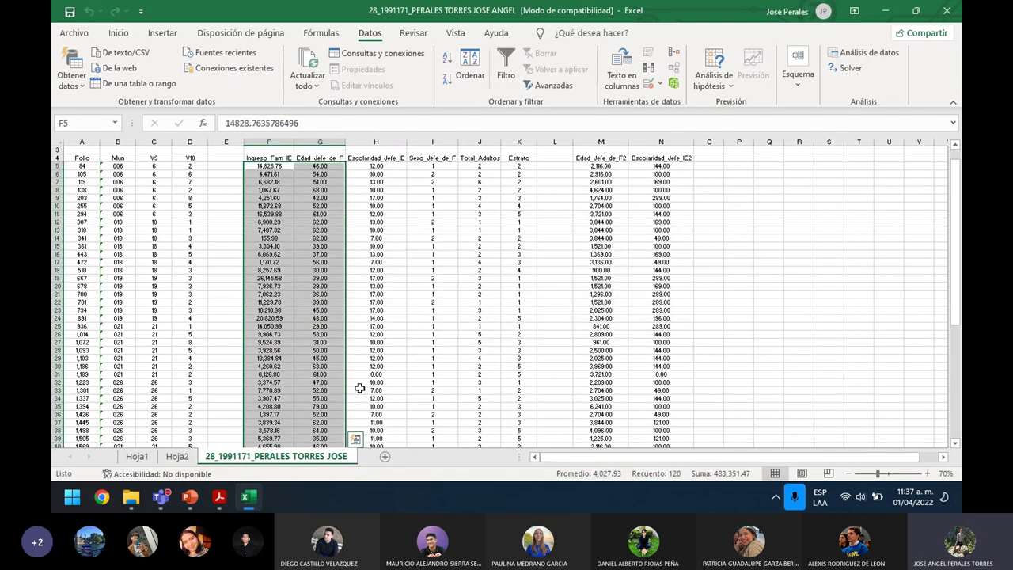
- Run a Regression with Y range F5:F64, X range G5:G64 and a 99% confidence level, output to a new sheet
{"action": "left_click", "coordinate": [862, 53]}
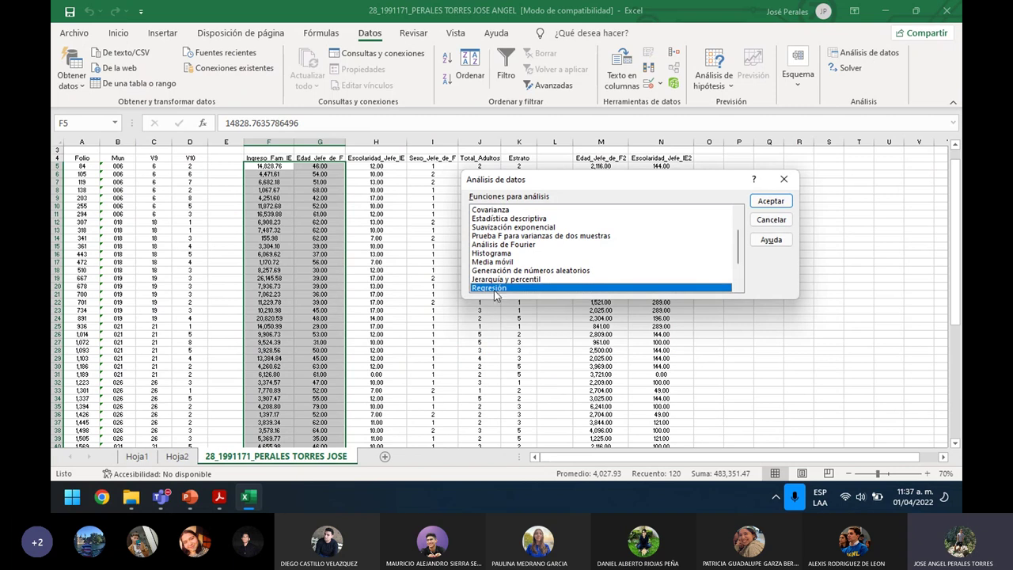
{"action": "left_click", "coordinate": [777, 200]}
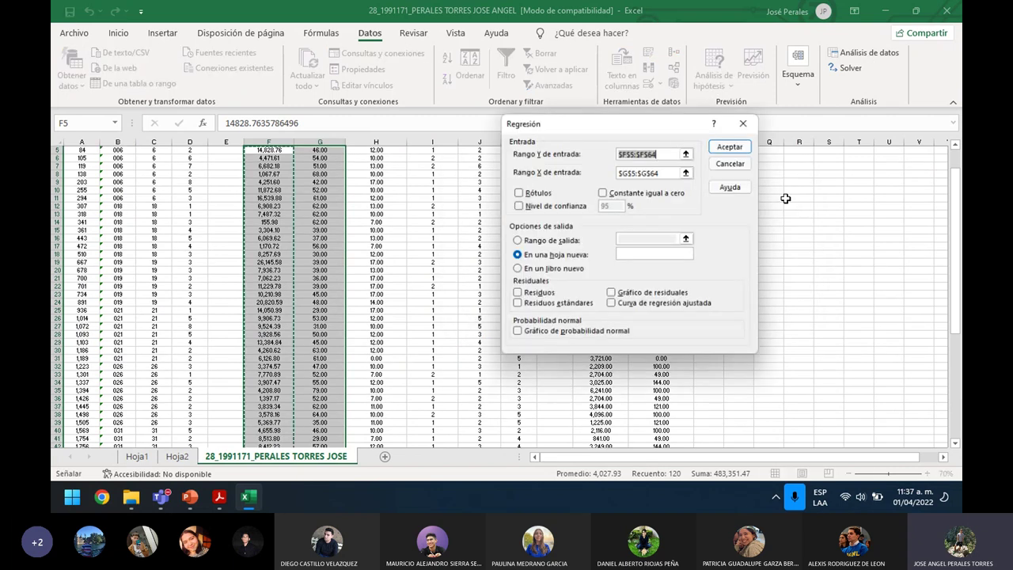
{"action": "left_click", "coordinate": [525, 207]}
{"action": "double_click", "coordinate": [620, 201]}
{"action": "key", "text": "BackSpace"}
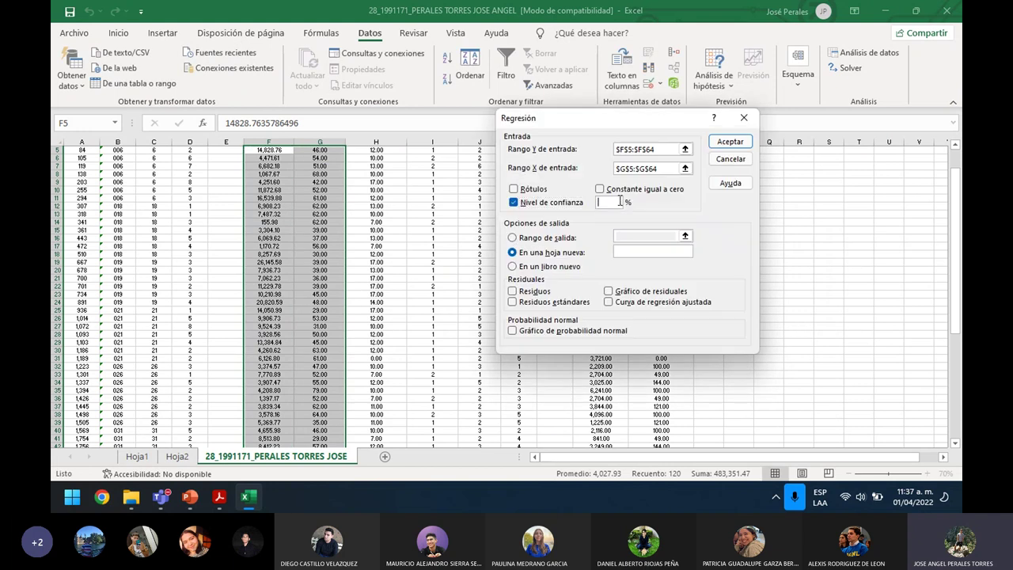
{"action": "type", "text": "99"}
{"action": "left_click", "coordinate": [729, 141]}
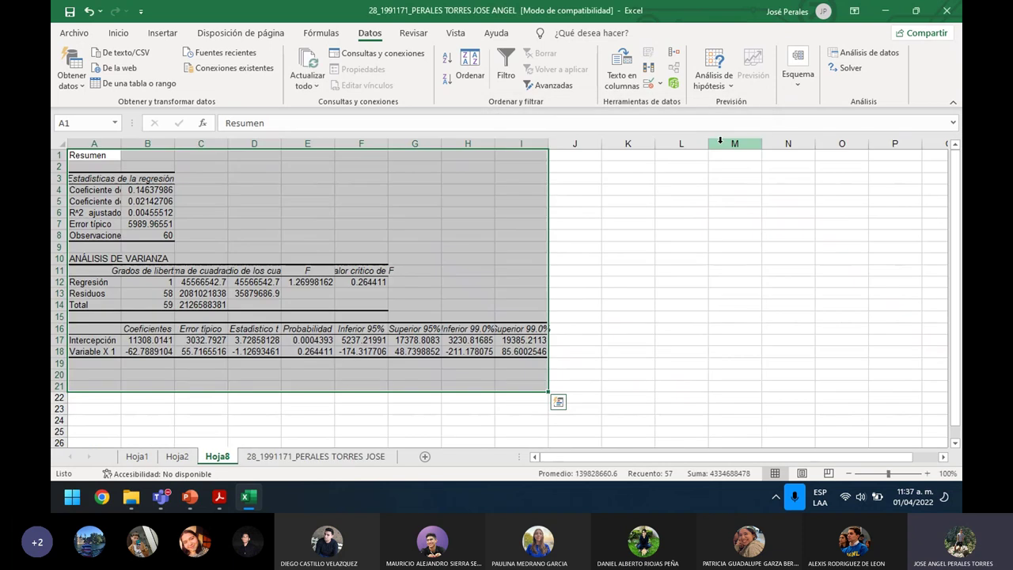
- Widen the columns of the new regression output on Hoja8 to fit their labels and values
{"action": "double_click", "coordinate": [547, 143]}
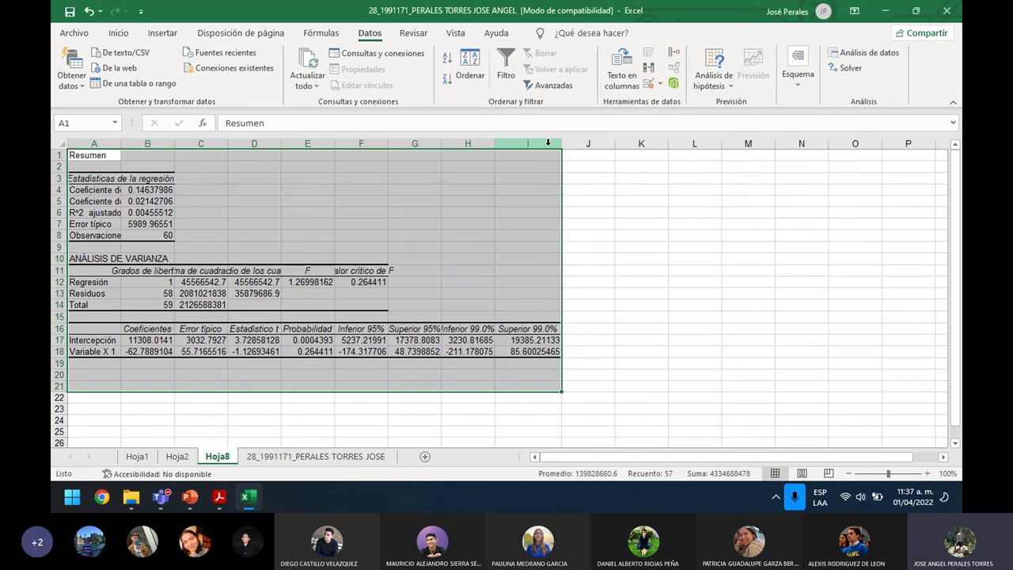
{"action": "double_click", "coordinate": [495, 144]}
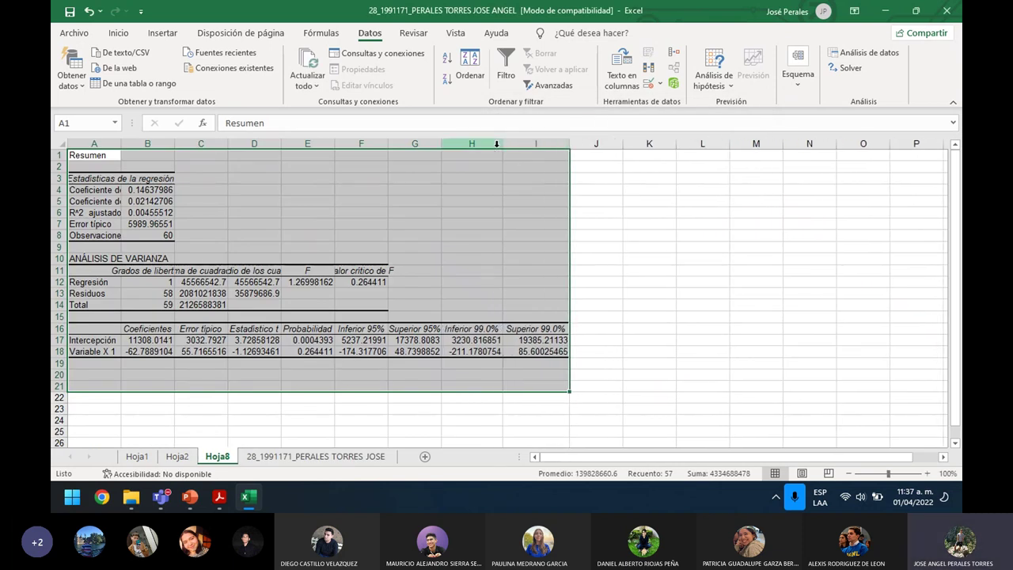
{"action": "double_click", "coordinate": [123, 142]}
{"action": "left_click_drag", "start_coordinate": [259, 143], "coordinate": [286, 144]}
{"action": "double_click", "coordinate": [338, 144]}
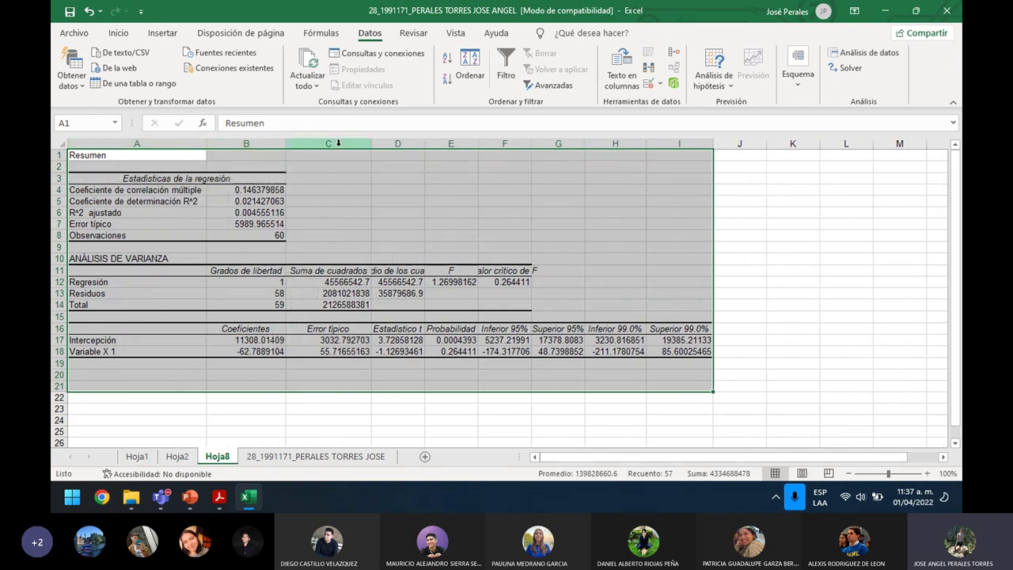
{"action": "double_click", "coordinate": [425, 144]}
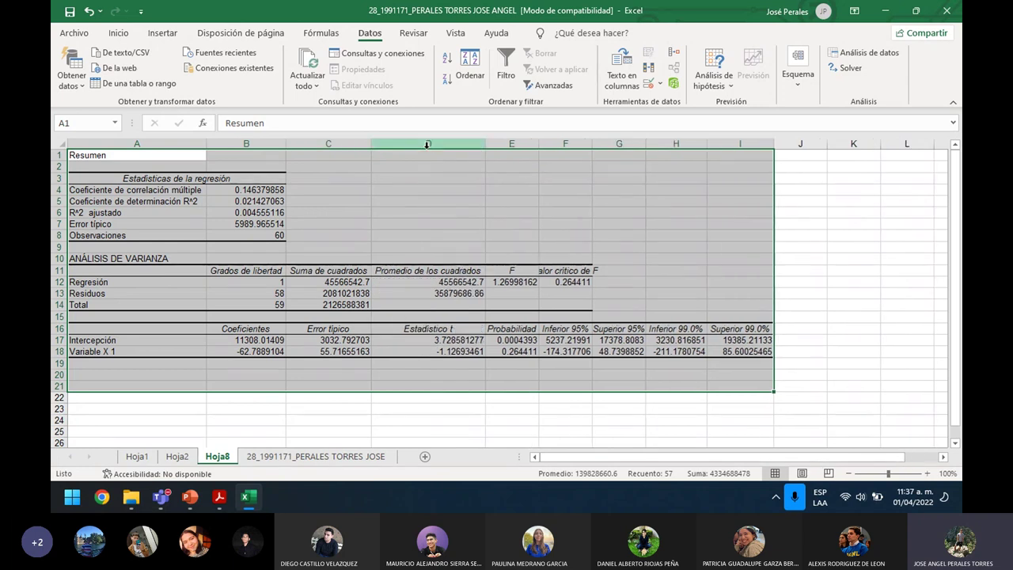
{"action": "double_click", "coordinate": [544, 144]}
{"action": "double_click", "coordinate": [600, 143]}
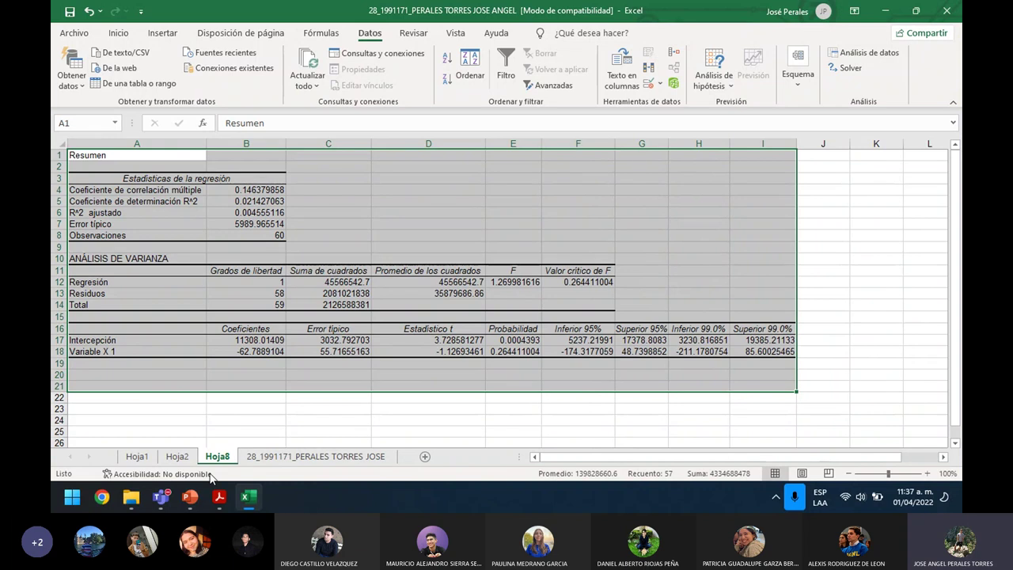
- Check the number formatting on Hoja2 and apply currency format to Hoja8's sums of squares (C12:C14) and mean squares (D12:D13)
{"action": "left_click", "coordinate": [179, 457]}
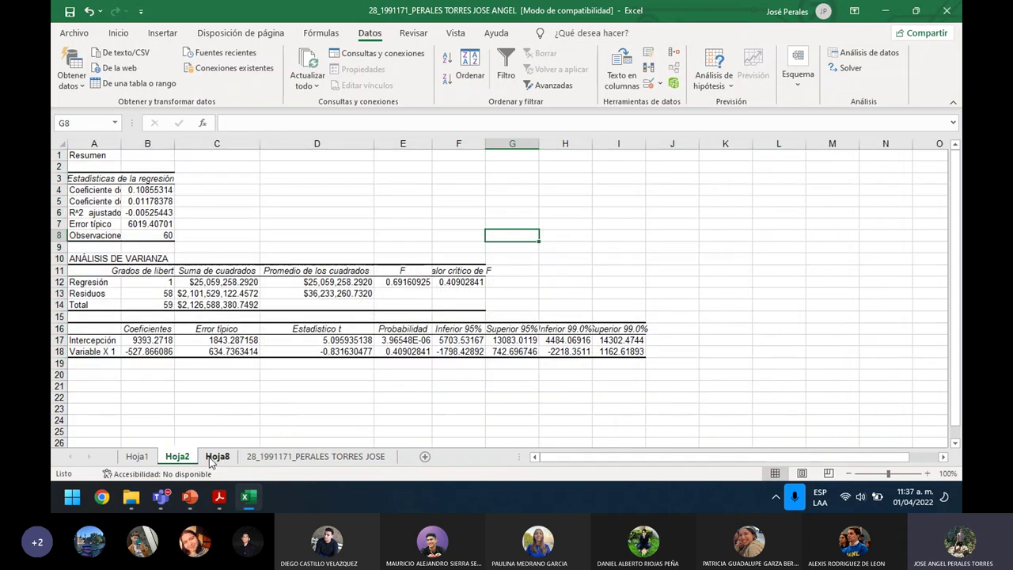
{"action": "left_click", "coordinate": [212, 457]}
{"action": "key", "text": "ctrl+Page_Up"}
{"action": "left_click", "coordinate": [212, 458]}
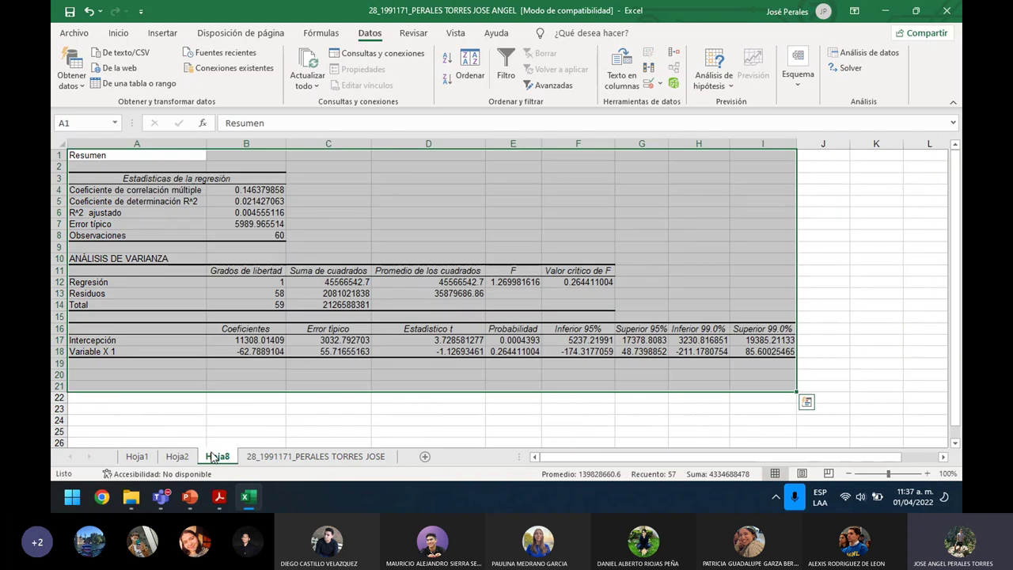
{"action": "left_click", "coordinate": [345, 304]}
{"action": "left_click_drag", "start_coordinate": [345, 305], "coordinate": [346, 282]}
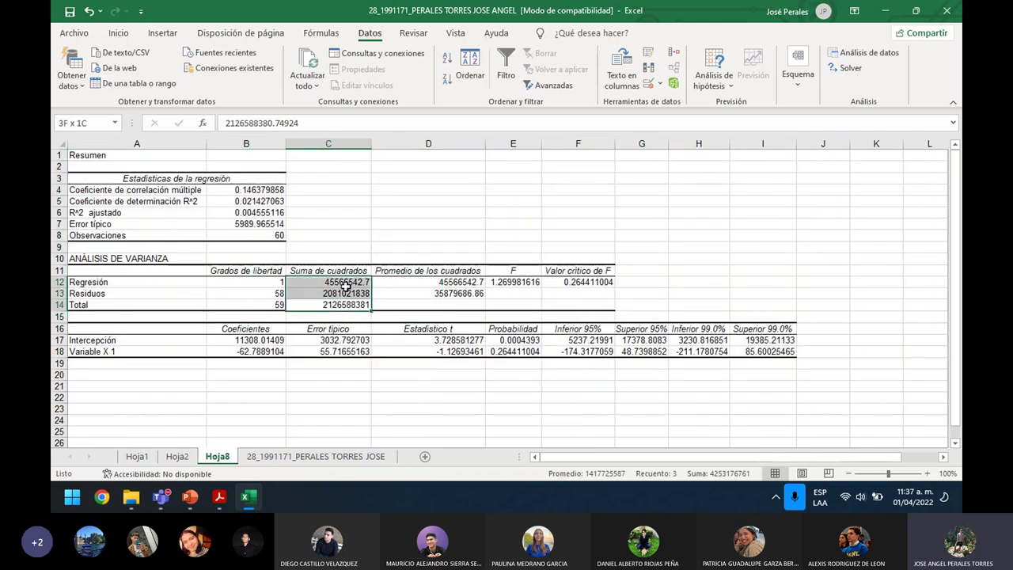
{"action": "left_click", "coordinate": [125, 35]}
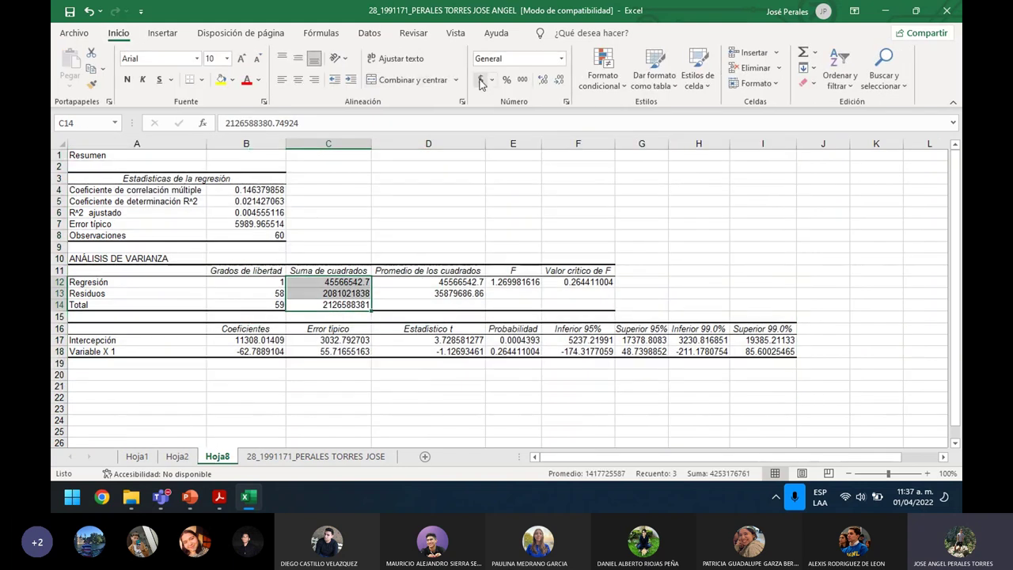
{"action": "left_click", "coordinate": [479, 80]}
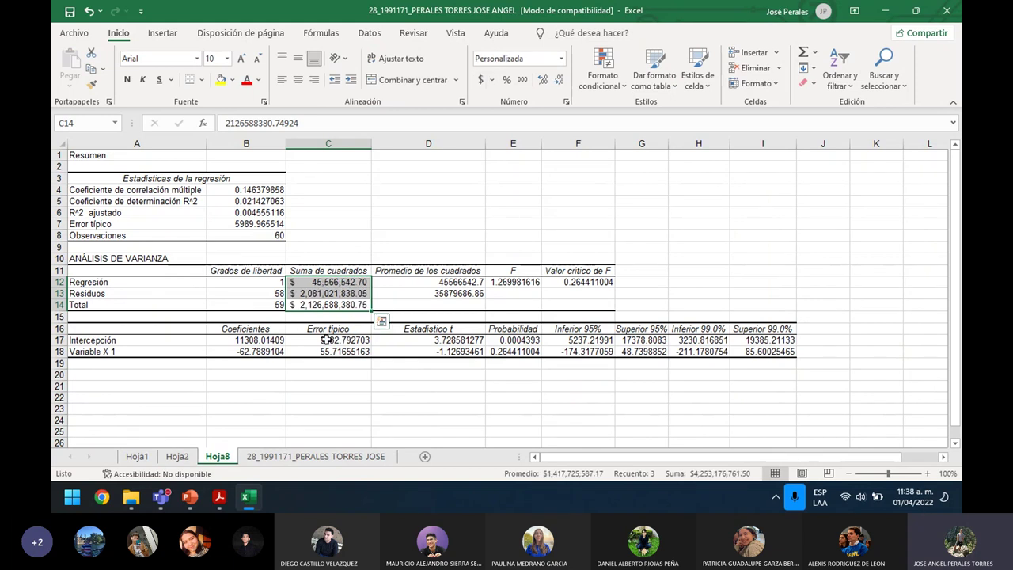
{"action": "left_click_drag", "start_coordinate": [431, 299], "coordinate": [434, 278]}
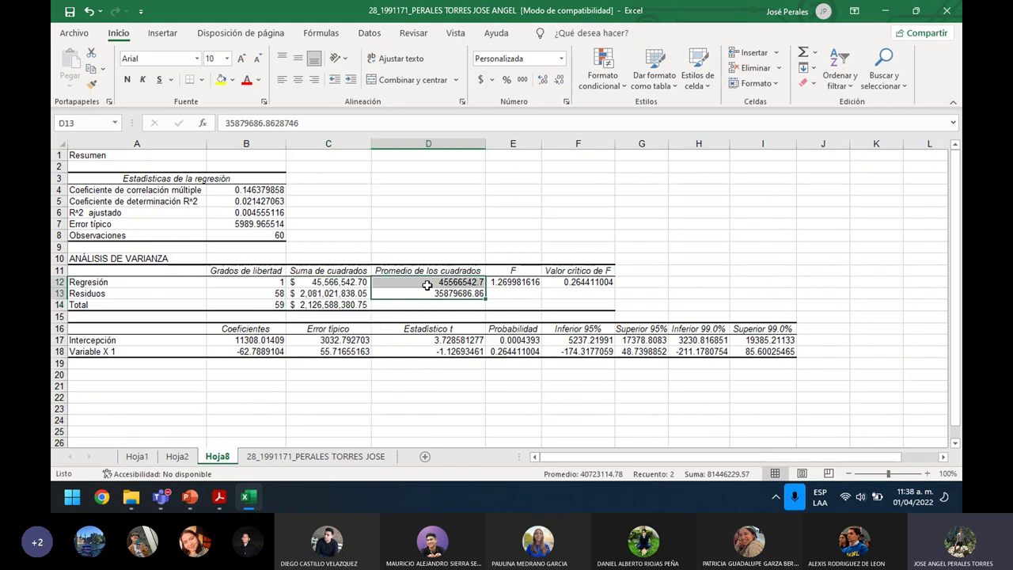
{"action": "left_click", "coordinate": [480, 82]}
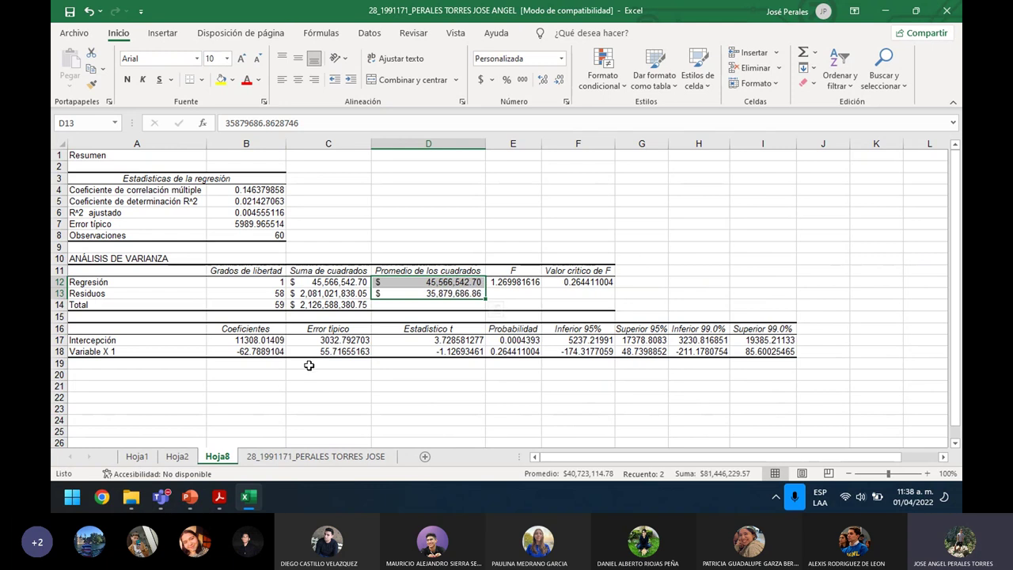
- Compare the variance tables and coefficients of the regression outputs on Hoja2 and Hoja8
{"action": "left_click", "coordinate": [177, 459]}
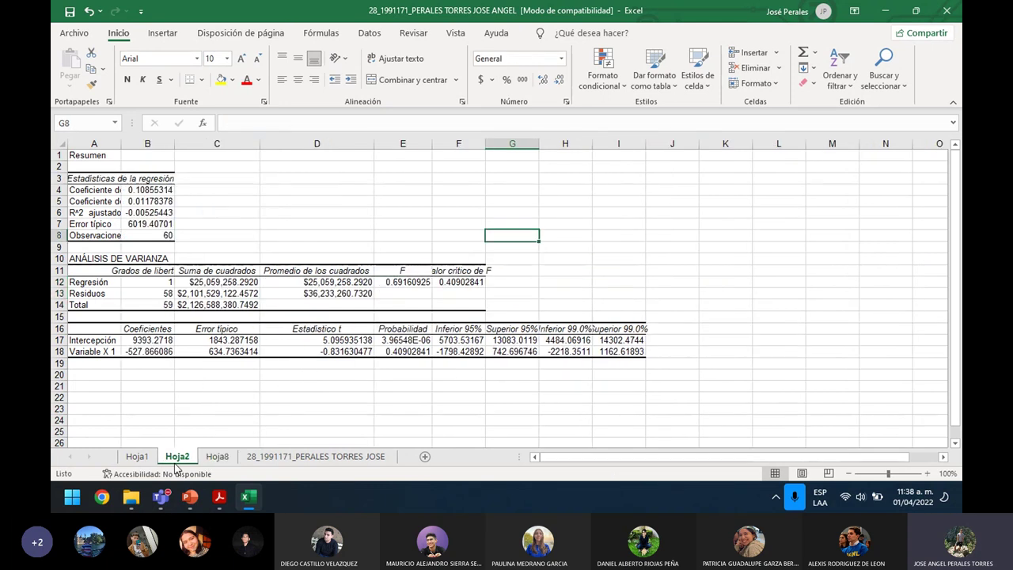
{"action": "left_click", "coordinate": [217, 457]}
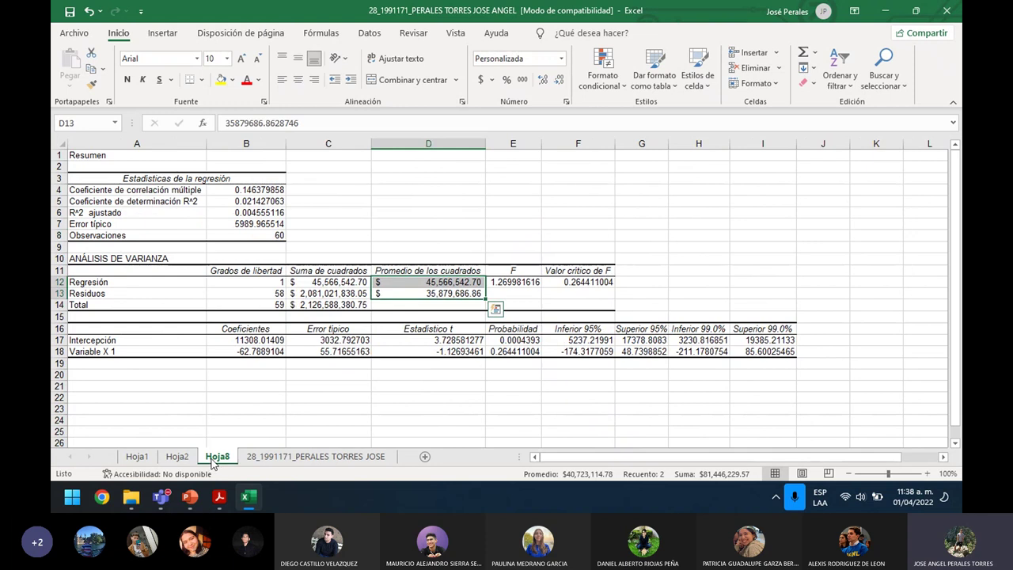
{"action": "left_click", "coordinate": [348, 283]}
{"action": "left_click", "coordinate": [184, 459]}
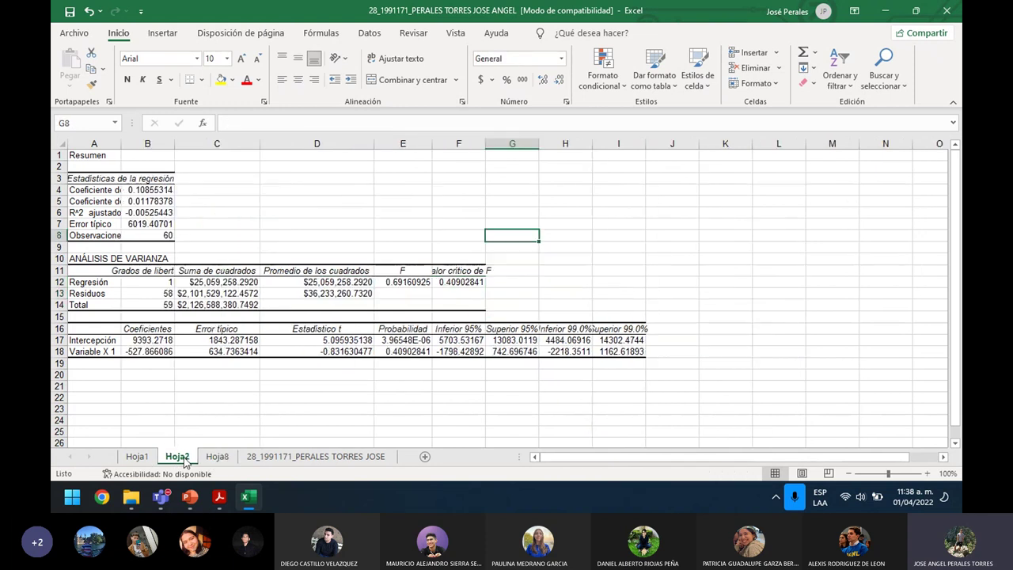
{"action": "left_click", "coordinate": [220, 458]}
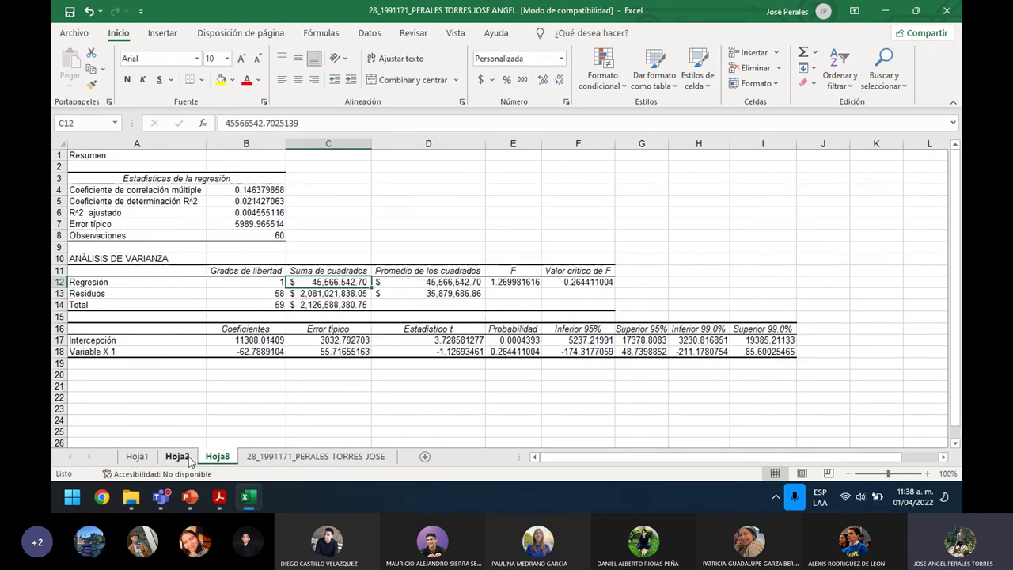
{"action": "left_click", "coordinate": [184, 457]}
{"action": "left_click", "coordinate": [226, 459]}
{"action": "left_click", "coordinate": [178, 458]}
{"action": "left_click", "coordinate": [219, 457]}
- Highlight the Intercepción and Variable X 1 coefficients in B17:B18 of Hoja8 in yellow
{"action": "left_click", "coordinate": [261, 341]}
{"action": "left_click", "coordinate": [221, 80]}
{"action": "key", "text": "Down"}
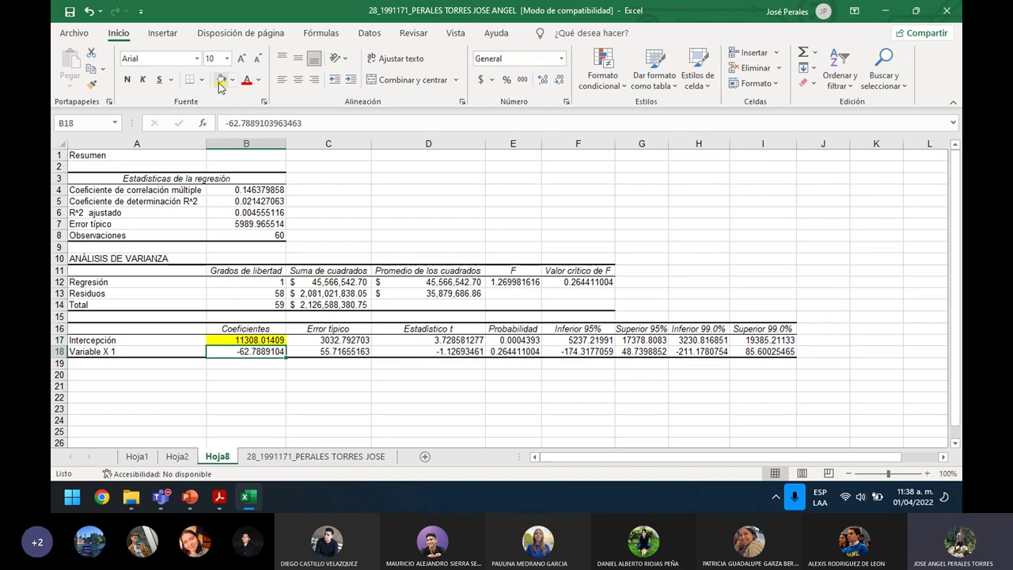
- Inspect the two regression coefficients on Hoja2 and compare them with the highlighted ones on Hoja8
{"action": "left_click", "coordinate": [177, 457]}
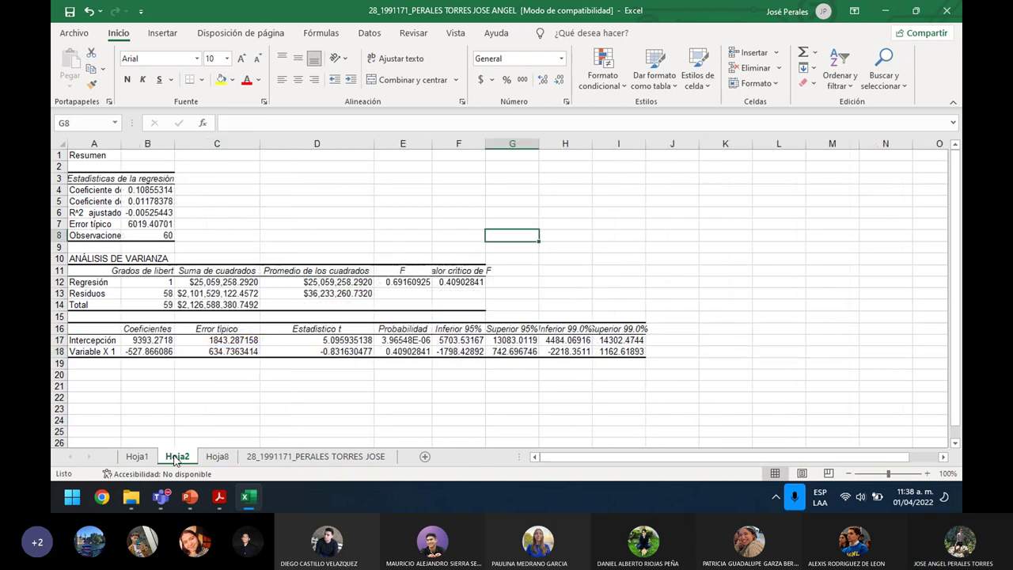
{"action": "left_click", "coordinate": [158, 353]}
{"action": "left_click", "coordinate": [162, 341]}
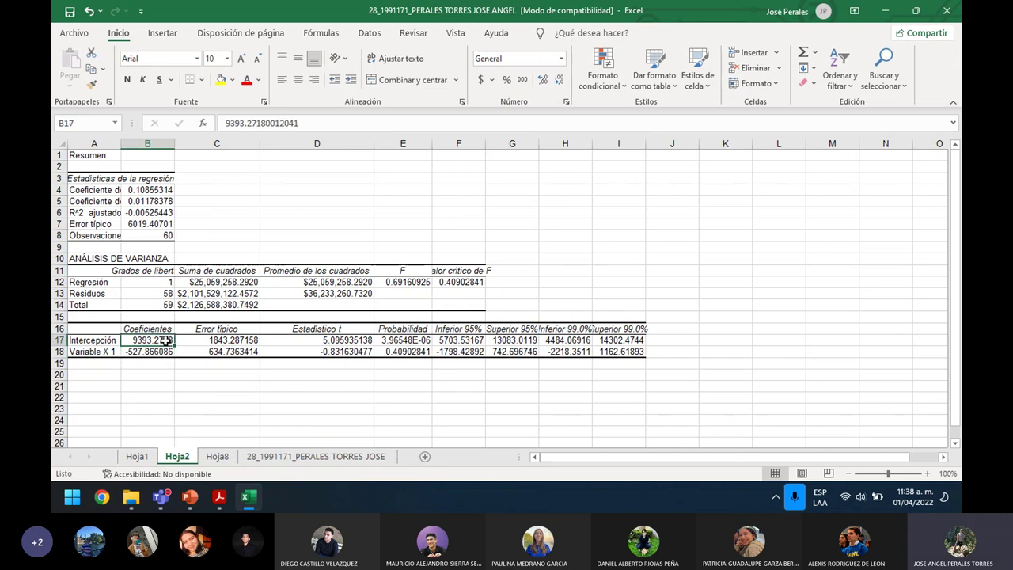
{"action": "left_click", "coordinate": [218, 457]}
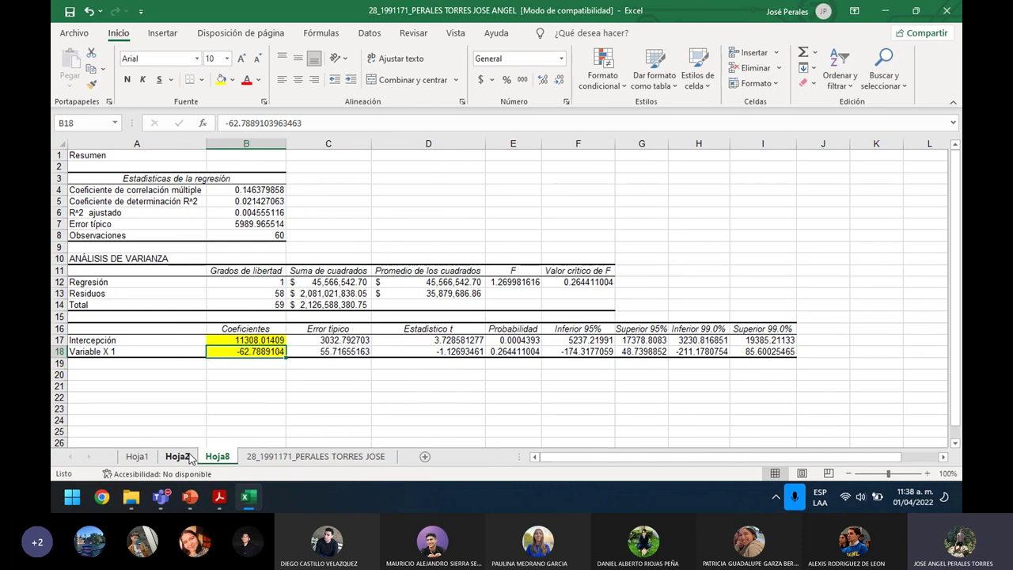
{"action": "left_click", "coordinate": [177, 456]}
{"action": "left_click", "coordinate": [217, 457]}
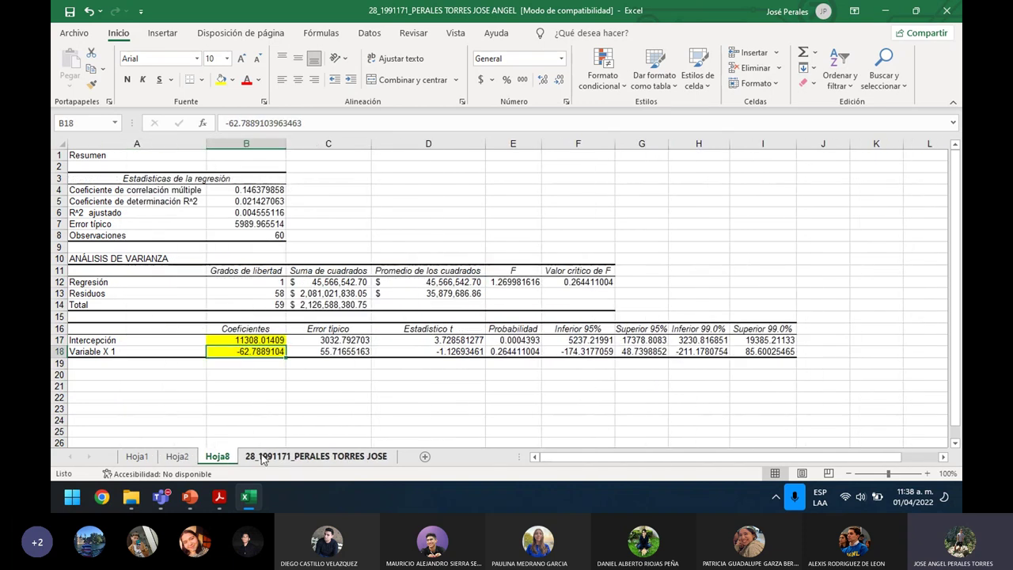
- Rerun the Regression from the data sheet at 99% confidence, keeping Y range F5:F64 and reselecting the age column as X range
{"action": "left_click", "coordinate": [315, 457]}
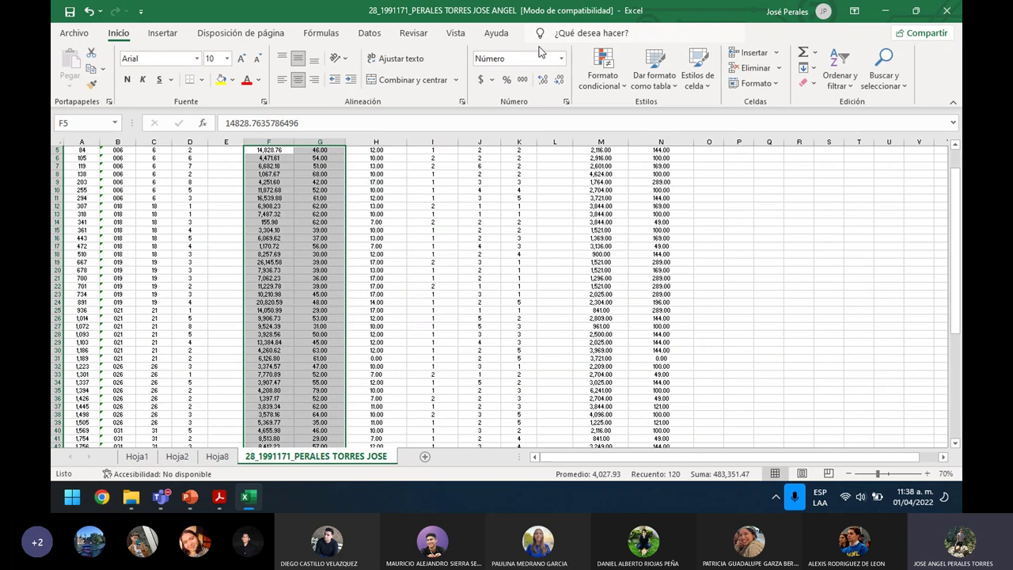
{"action": "left_click", "coordinate": [264, 36]}
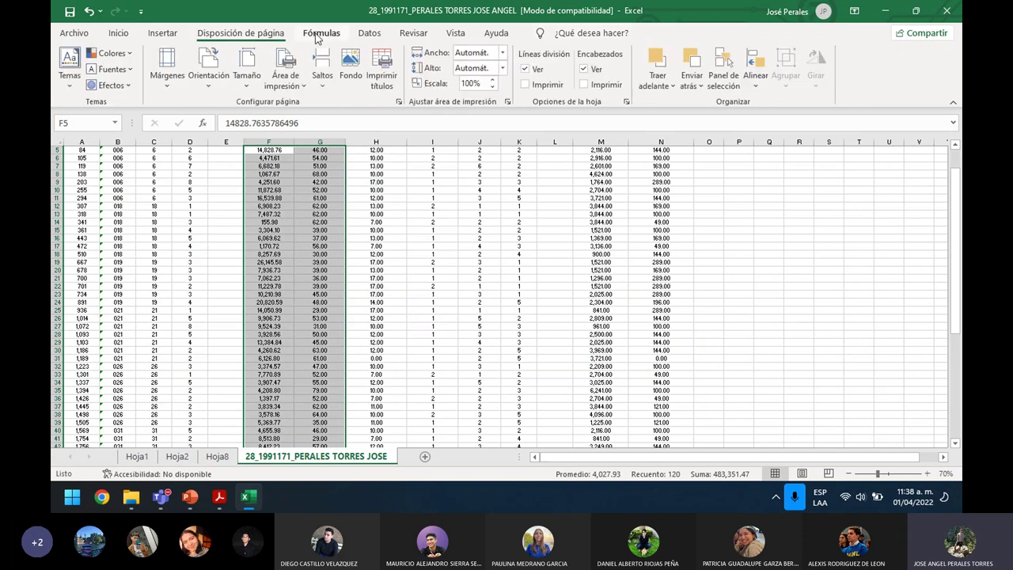
{"action": "left_click", "coordinate": [322, 33]}
{"action": "left_click", "coordinate": [364, 34]}
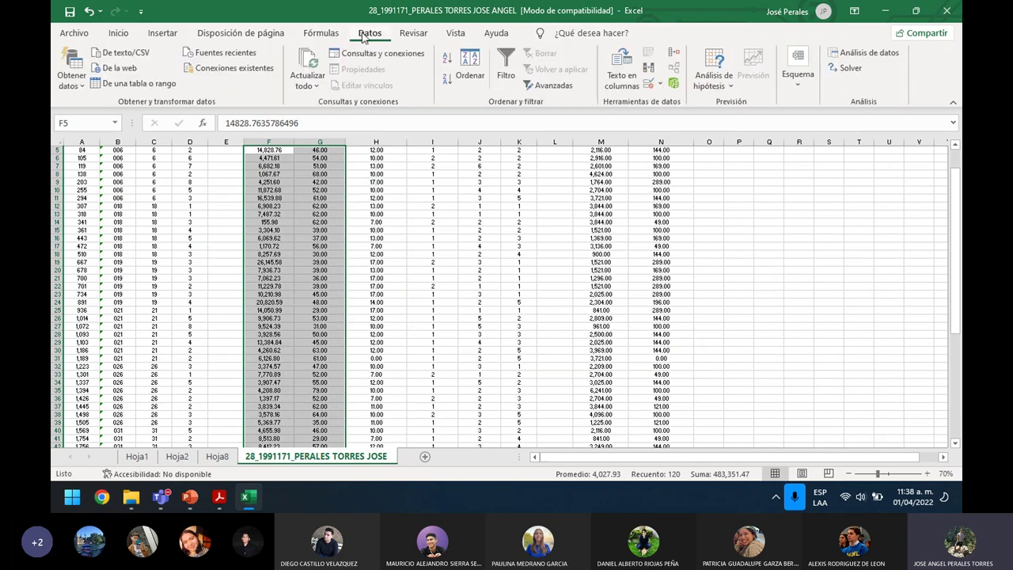
{"action": "left_click", "coordinate": [858, 53]}
{"action": "left_click", "coordinate": [768, 198]}
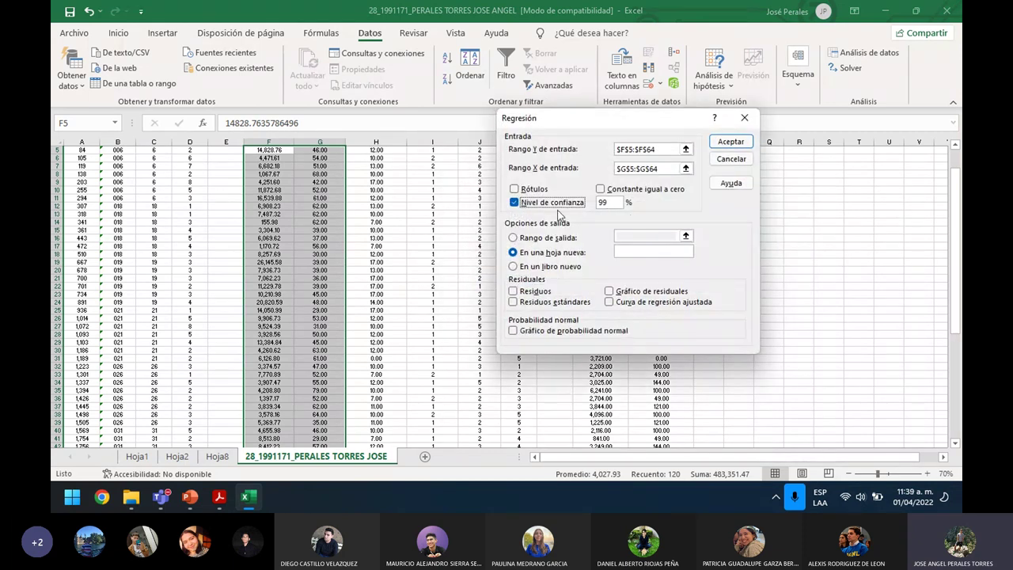
{"action": "left_click", "coordinate": [663, 151]}
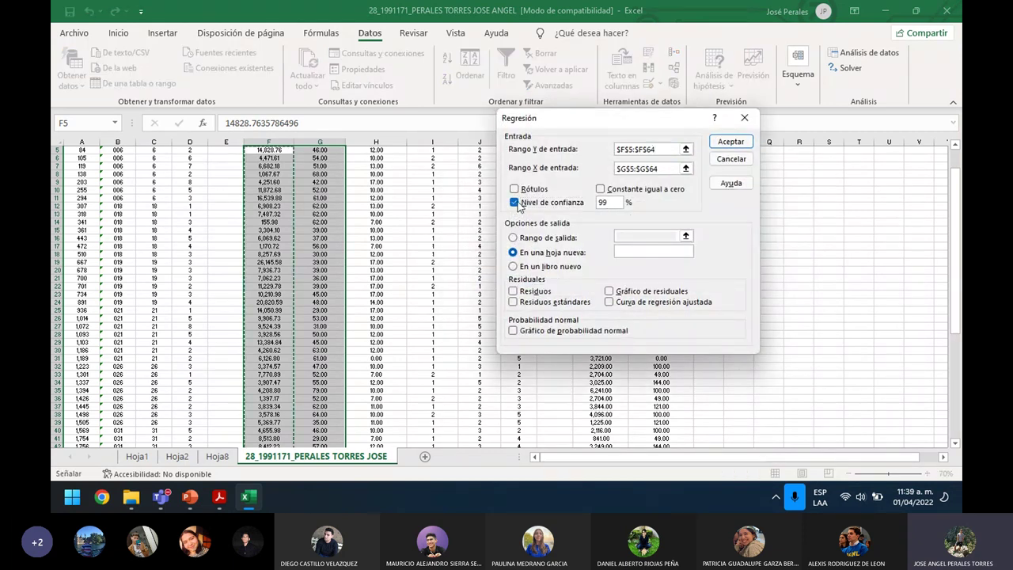
{"action": "left_click", "coordinate": [663, 168]}
{"action": "left_click_drag", "start_coordinate": [661, 168], "coordinate": [596, 174]}
{"action": "key", "text": "BackSpace"}
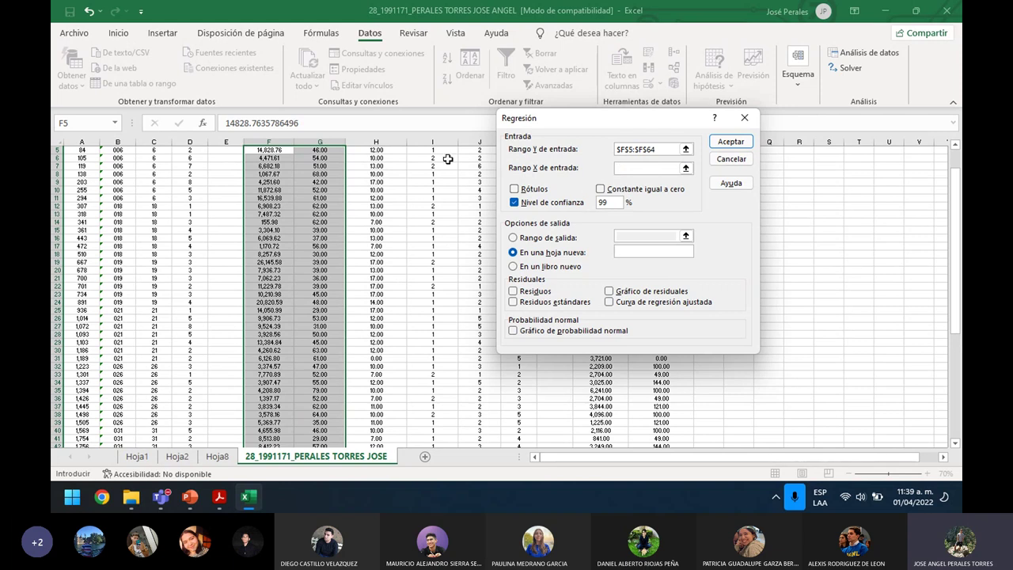
{"action": "scroll", "coordinate": [335, 183], "scroll_direction": "up", "scroll_amount": 2}
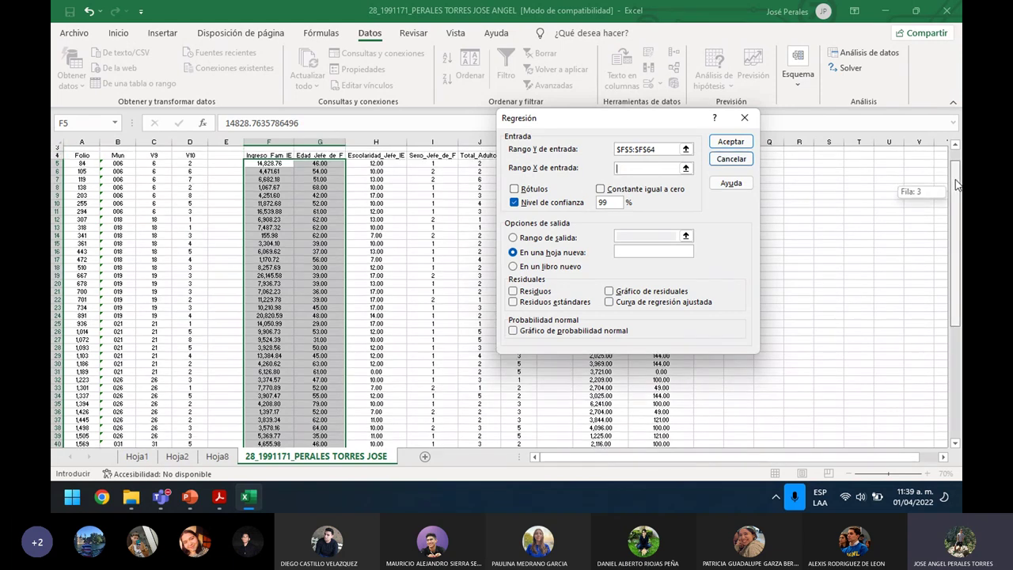
{"action": "left_click_drag", "start_coordinate": [319, 183], "coordinate": [319, 430]}
{"action": "left_click", "coordinate": [729, 141]}
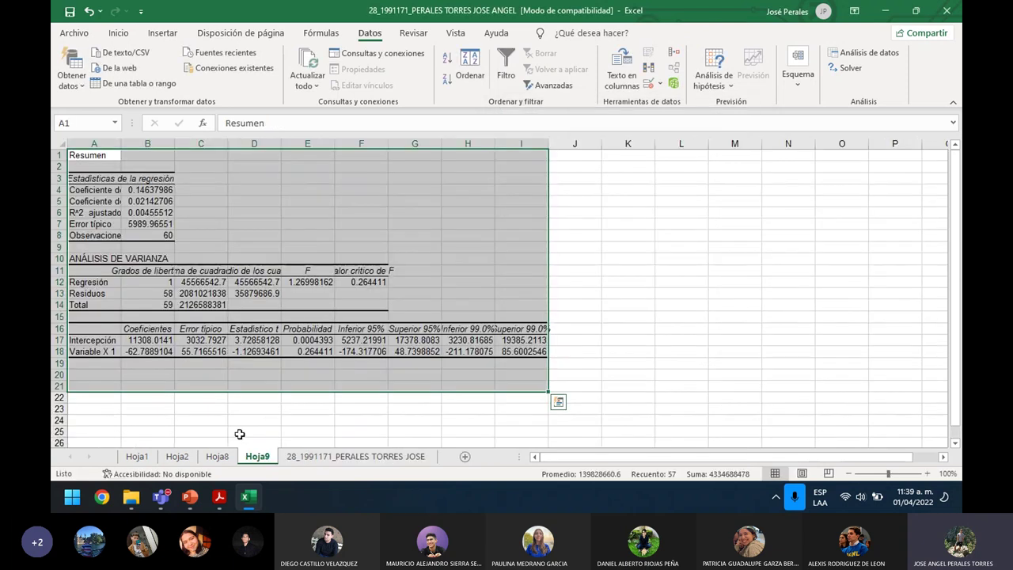
- Compare the rerun regression output on Hoja9 with the one on Hoja8
{"action": "left_click", "coordinate": [220, 458]}
{"action": "left_click", "coordinate": [256, 458]}
{"action": "left_click", "coordinate": [225, 457]}
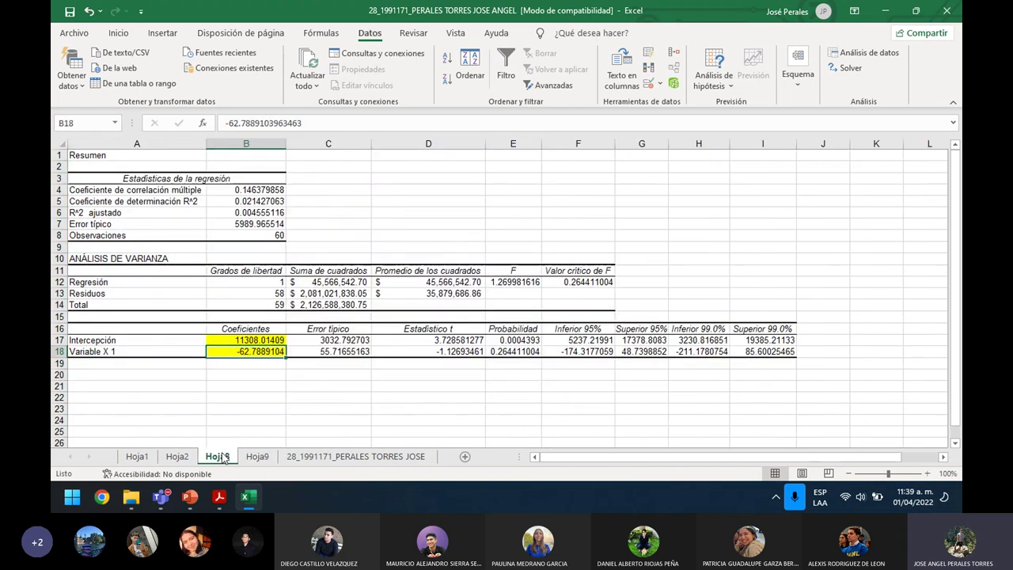
{"action": "left_click", "coordinate": [257, 457]}
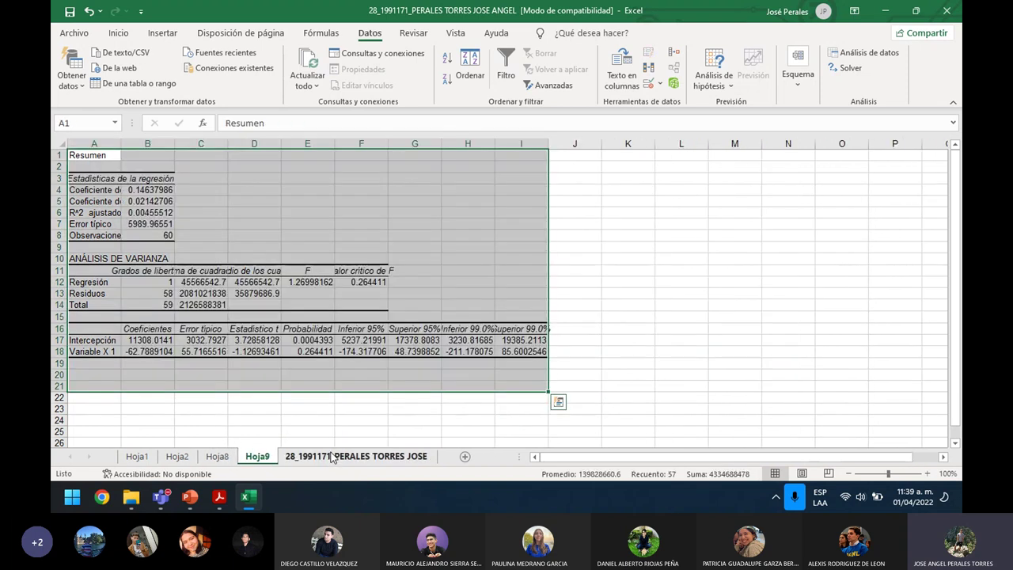
- Review the Regression settings for the data sheet and browse the list of available data analysis tools
{"action": "left_click", "coordinate": [333, 457]}
{"action": "left_click", "coordinate": [867, 52]}
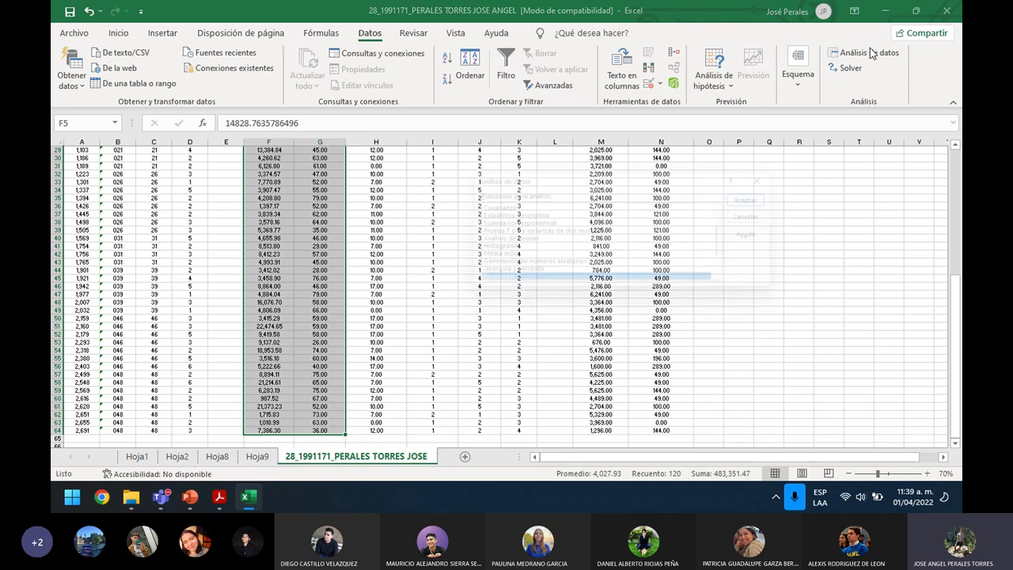
{"action": "left_click", "coordinate": [764, 199]}
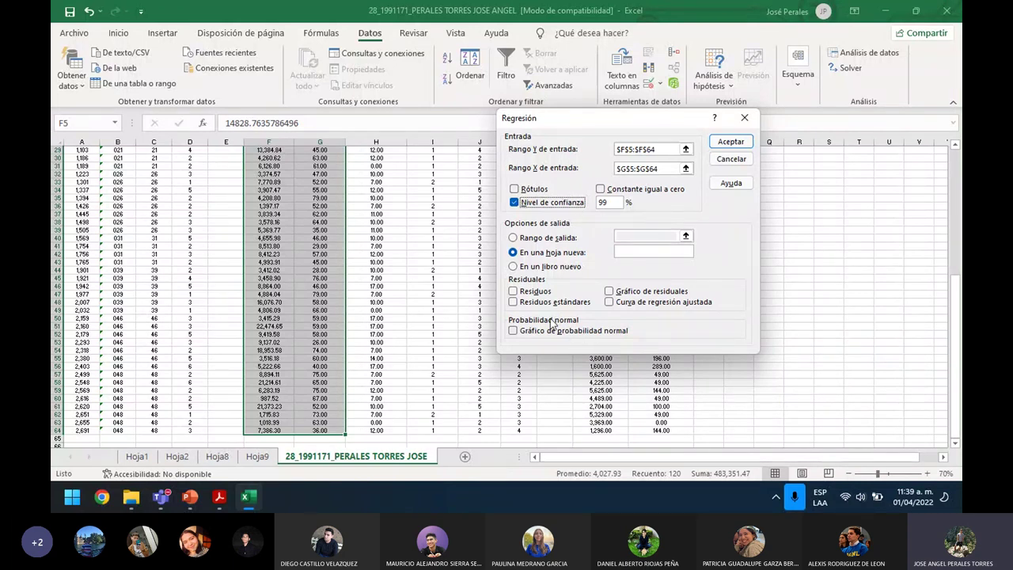
{"action": "left_click", "coordinate": [744, 117]}
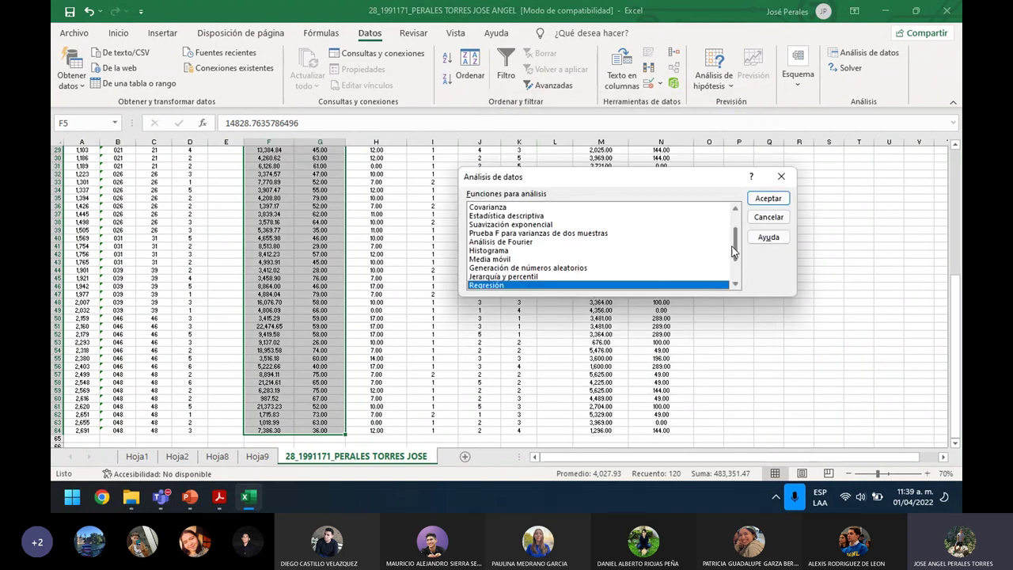
{"action": "left_click_drag", "start_coordinate": [735, 249], "coordinate": [736, 269]}
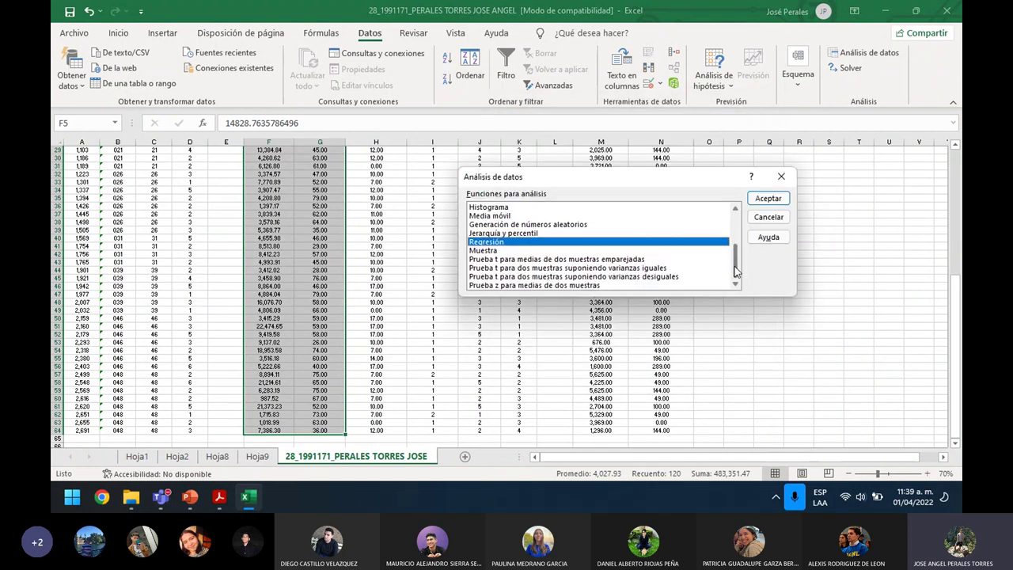
{"action": "left_click_drag", "start_coordinate": [736, 263], "coordinate": [741, 239]}
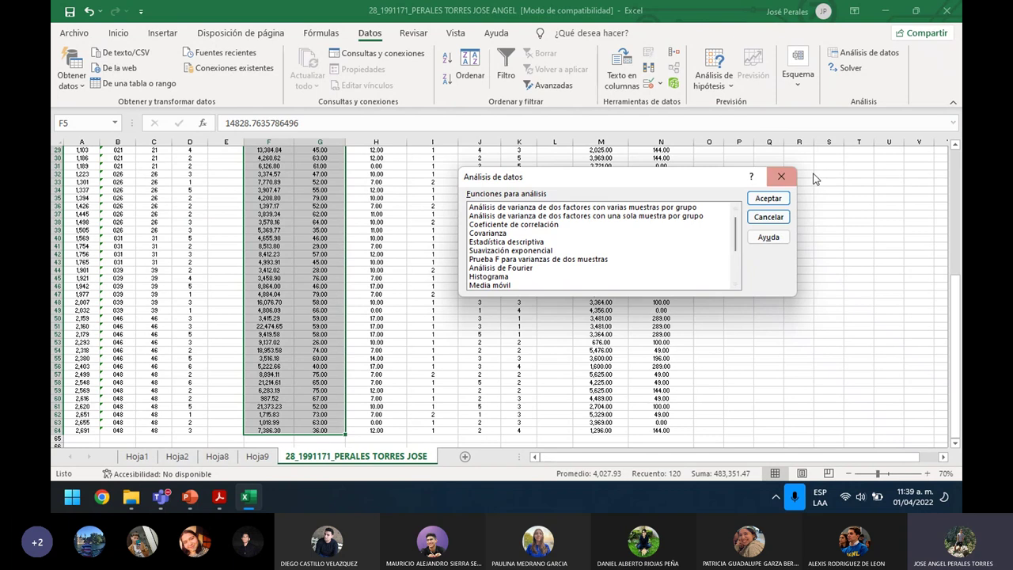
{"action": "left_click", "coordinate": [781, 177]}
- Look through Hoja1, Hoja2 and Hoja8, and close the exam workbook without saving the changes
{"action": "left_click", "coordinate": [604, 405]}
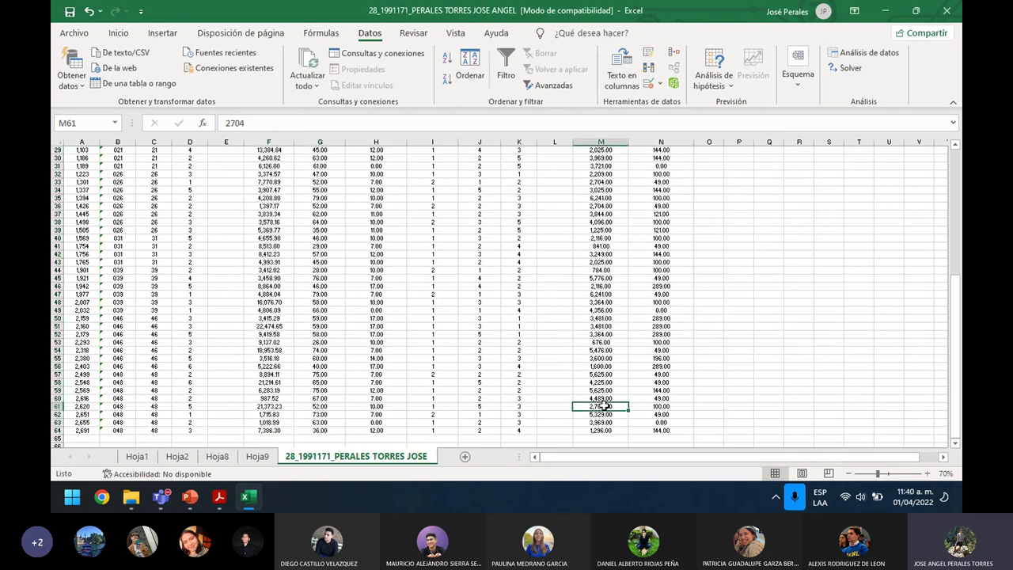
{"action": "left_click", "coordinate": [947, 11]}
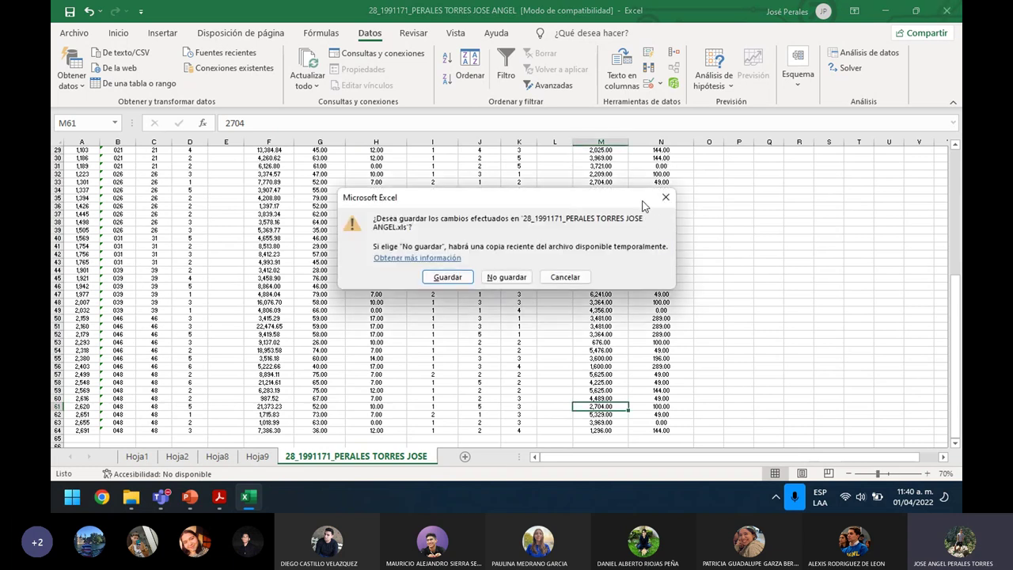
{"action": "left_click", "coordinate": [665, 196]}
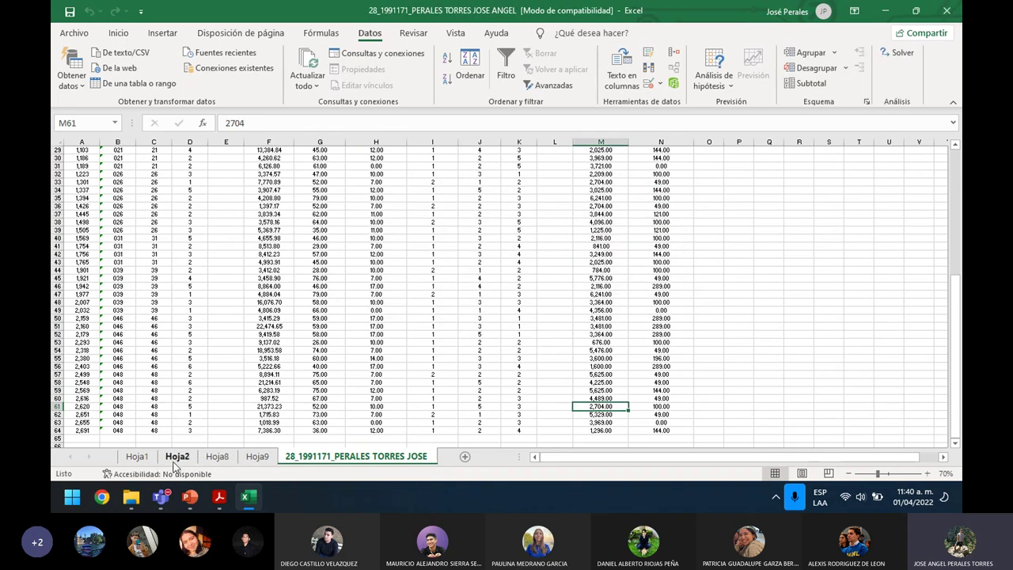
{"action": "left_click", "coordinate": [136, 457]}
{"action": "left_click", "coordinate": [175, 456]}
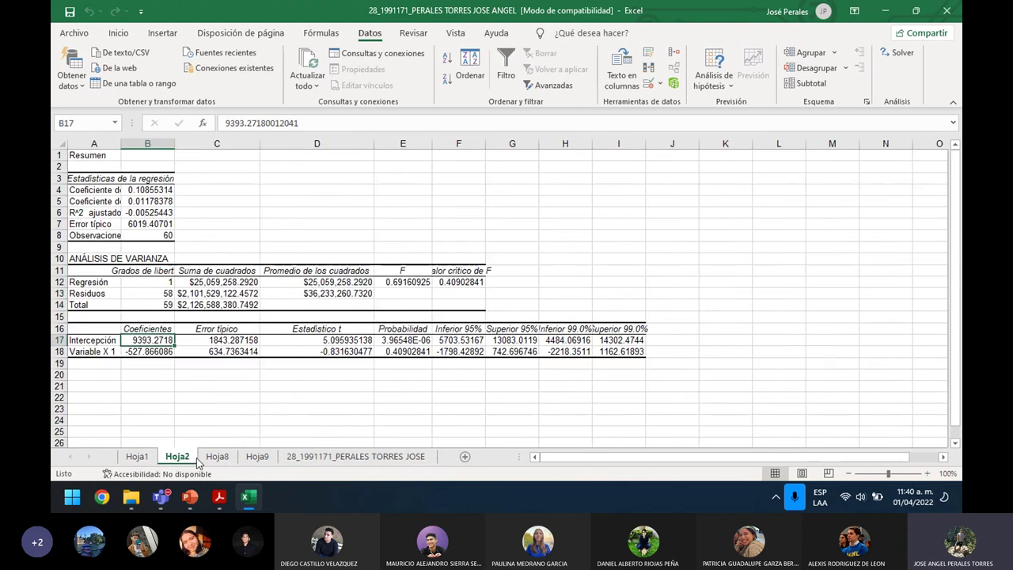
{"action": "left_click", "coordinate": [211, 457]}
{"action": "key", "text": "alt+F4"}
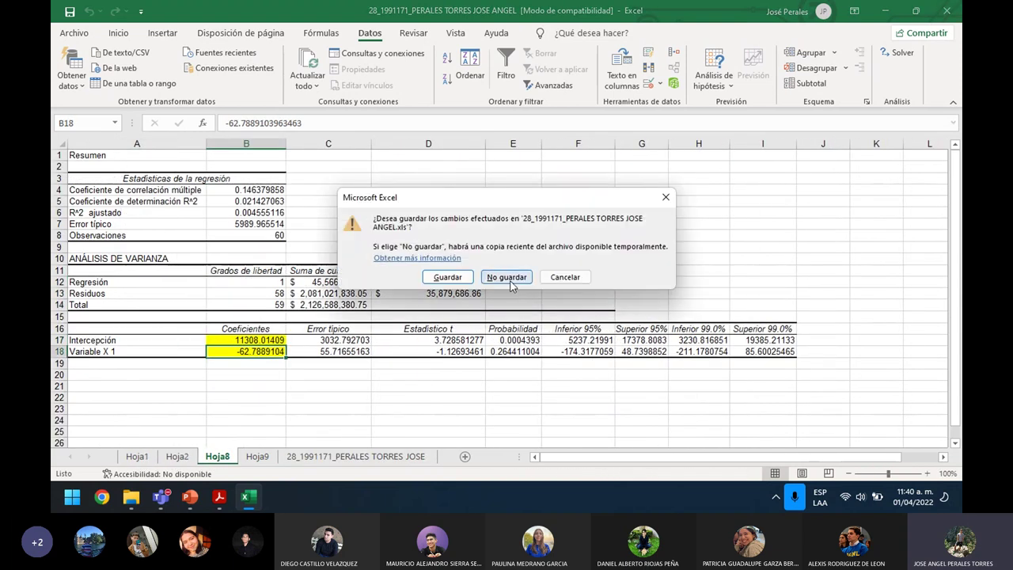
{"action": "left_click", "coordinate": [565, 337]}
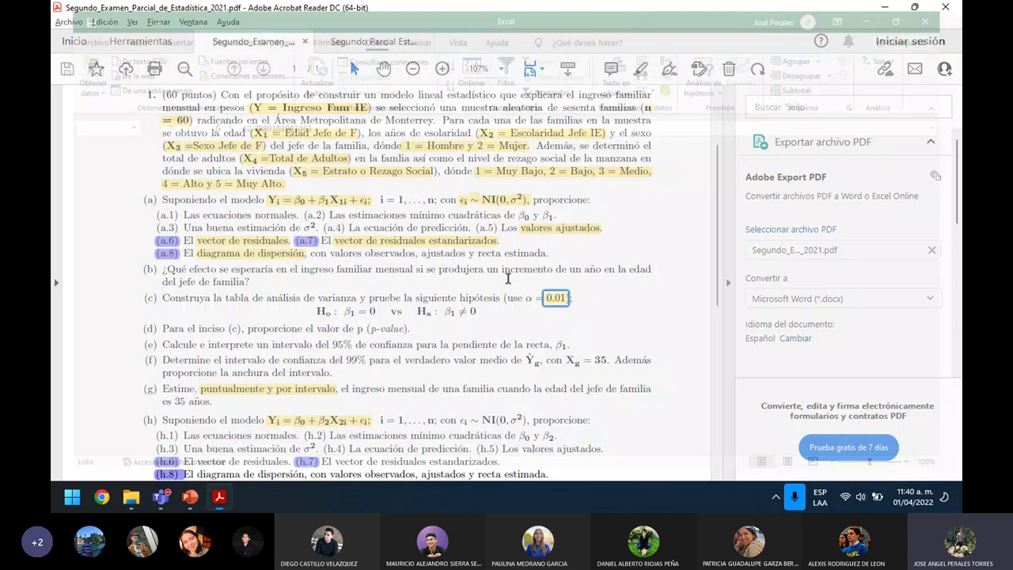
- Switch to the Segundo Parcial folder and open the TAREA CAP 11 ESTADÍSTICA workbook
{"action": "key", "text": "alt+Tab"}
{"action": "key", "text": "Down"}
{"action": "key", "text": "Up"}
{"action": "key", "text": "Right"}
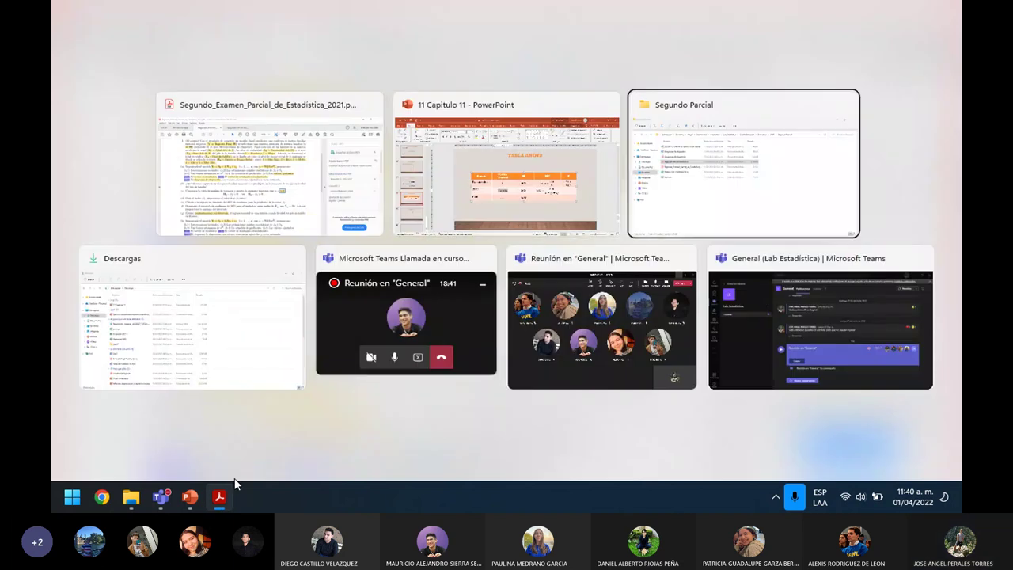
{"action": "double_click", "coordinate": [239, 224]}
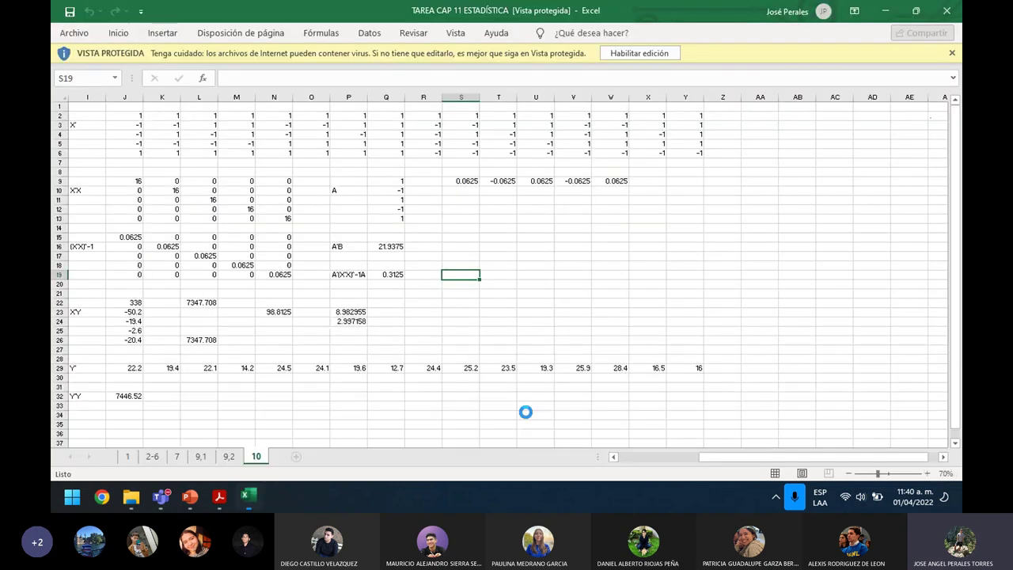
- Examine sheets 1, 2-6, 7, 9,1, 9,2 and 10 of the homework workbook and close it
{"action": "left_click", "coordinate": [131, 456]}
{"action": "left_click", "coordinate": [153, 457]}
{"action": "left_click", "coordinate": [177, 456]}
{"action": "left_click", "coordinate": [201, 456]}
{"action": "left_click", "coordinate": [229, 456]}
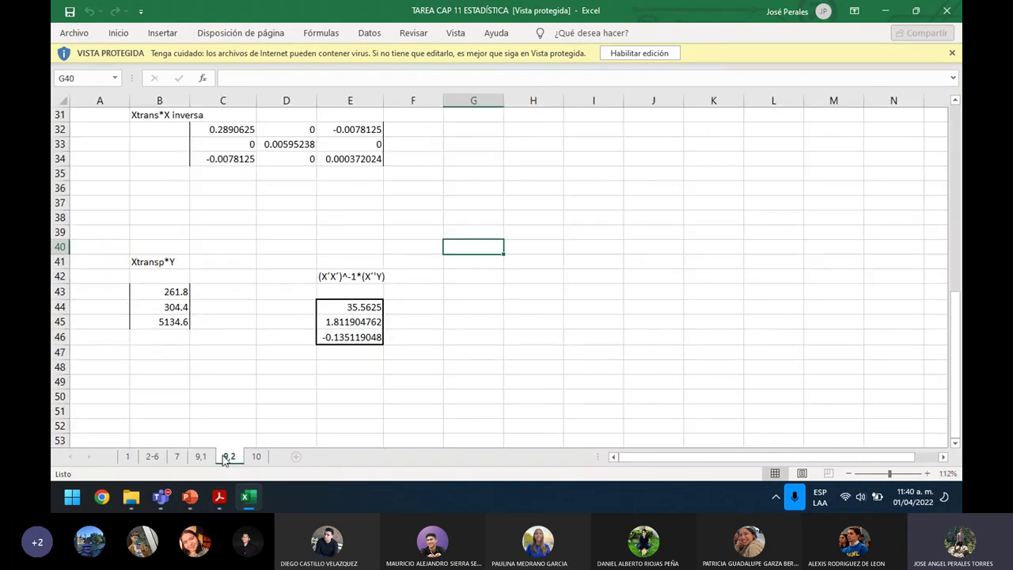
{"action": "left_click", "coordinate": [256, 456]}
{"action": "key", "text": "alt+F4"}
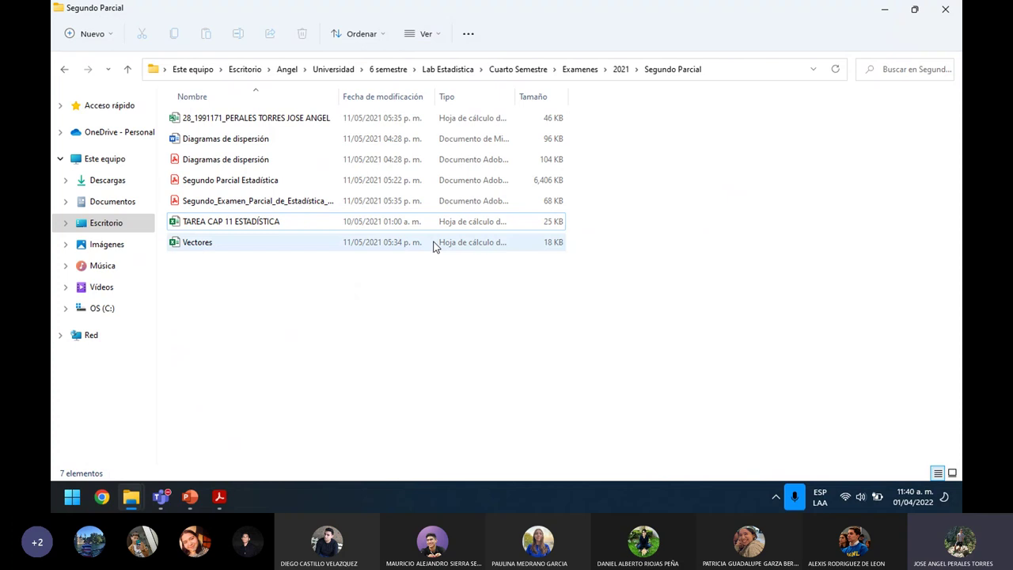
- Open the Formulas spreadsheet from the Cuarto Semestre folder and compare its Hoja1 and Hoja2 templates
{"action": "left_click", "coordinate": [618, 70]}
{"action": "left_click", "coordinate": [589, 71]}
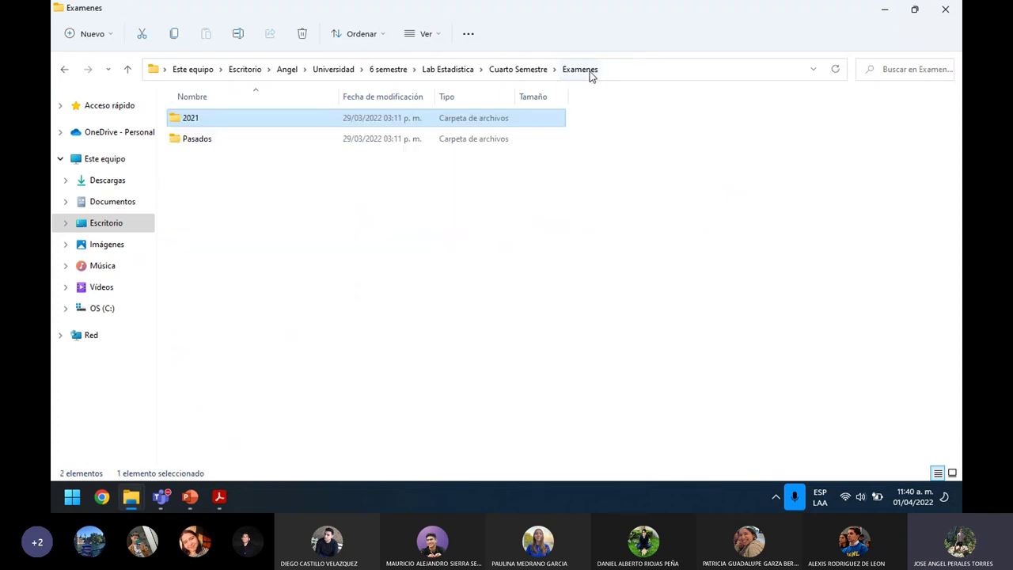
{"action": "left_click", "coordinate": [540, 71]}
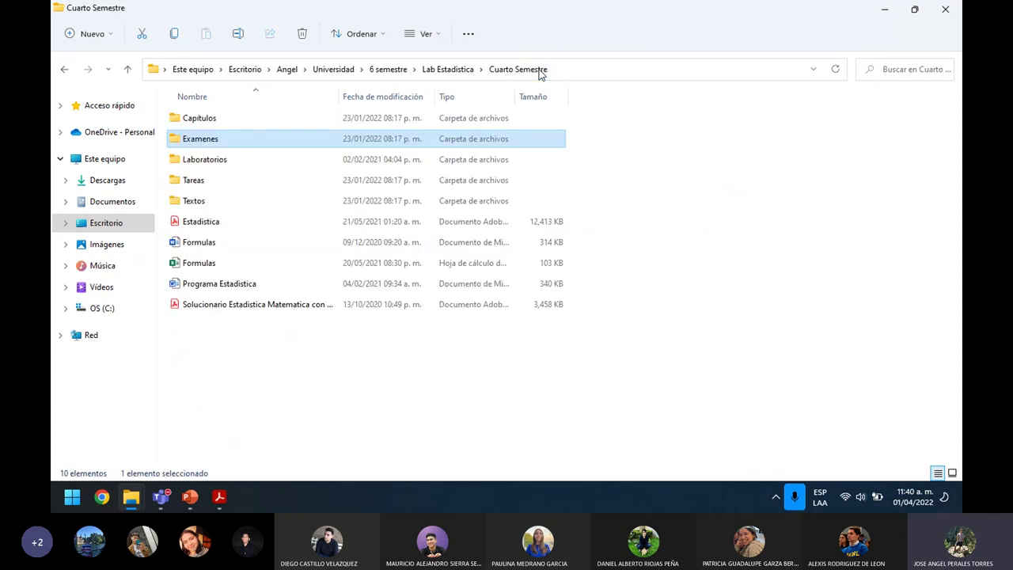
{"action": "double_click", "coordinate": [232, 263]}
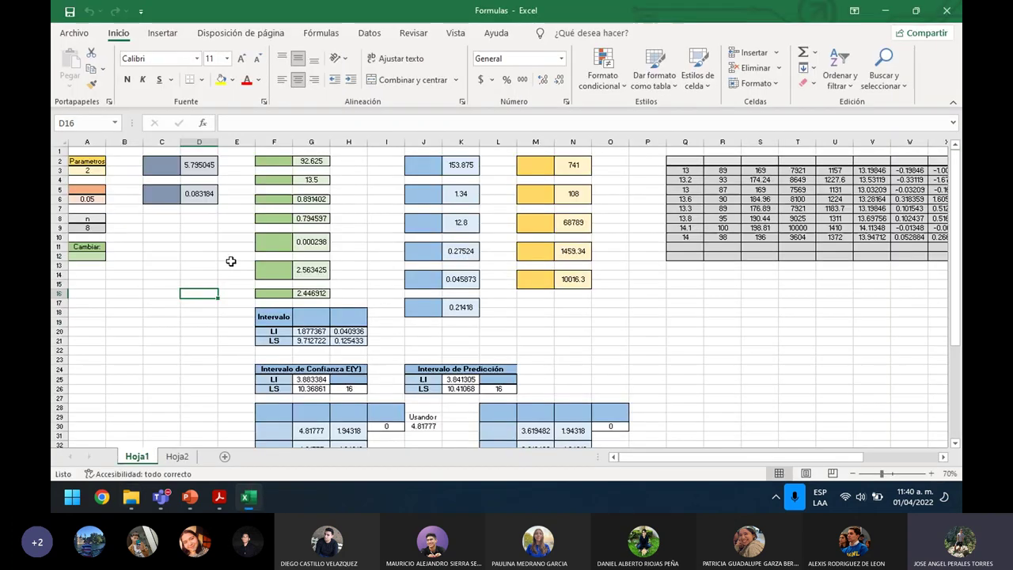
{"action": "left_click_drag", "start_coordinate": [732, 460], "coordinate": [787, 460]}
{"action": "left_click", "coordinate": [177, 456]}
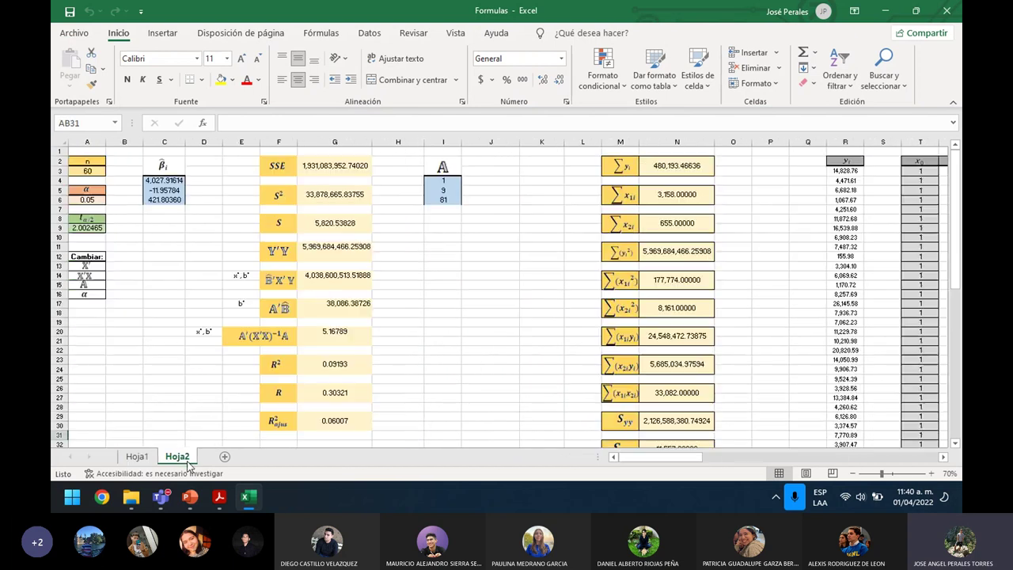
{"action": "left_click", "coordinate": [133, 459]}
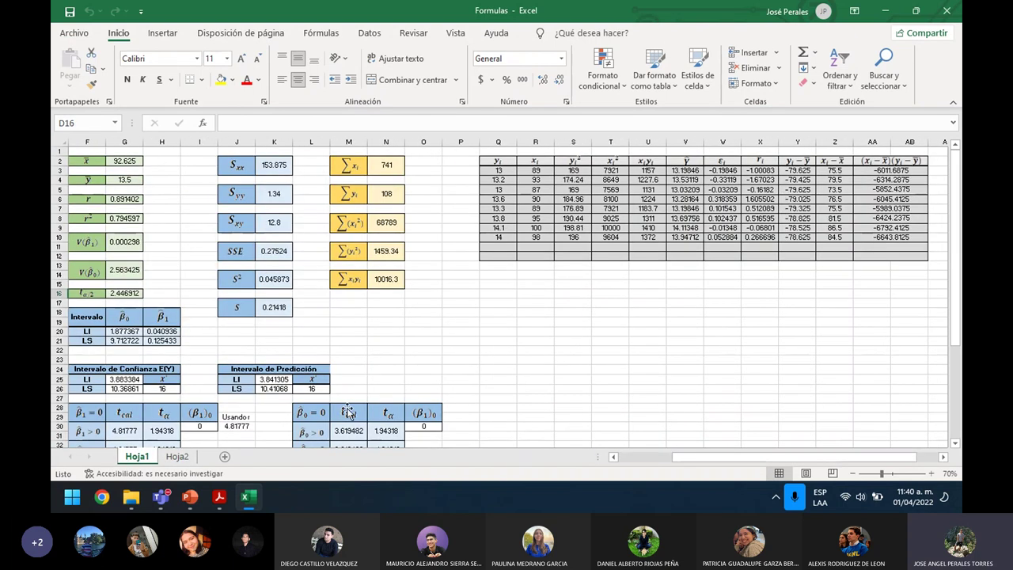
- Switch to File Explorer and reopen the exam data workbook from Examenes, 2021, Segundo Parcial
{"action": "key", "text": "super+Tab"}
{"action": "key", "text": "Return"}
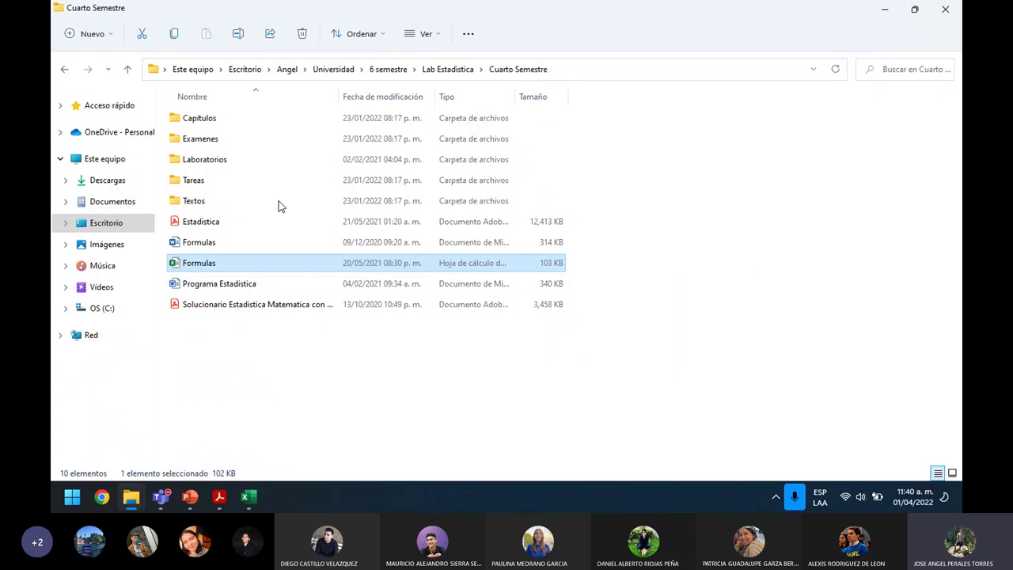
{"action": "double_click", "coordinate": [253, 142]}
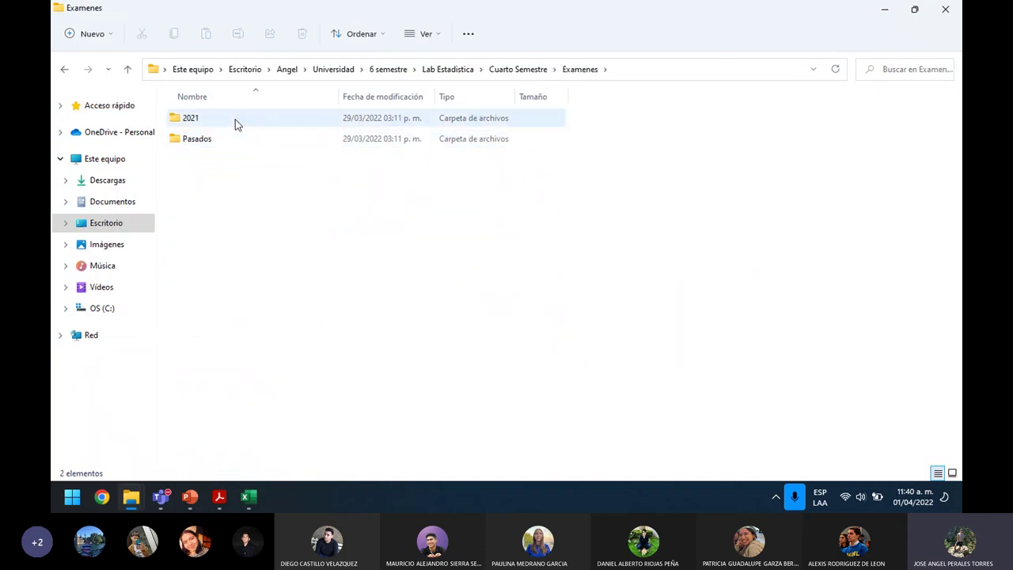
{"action": "double_click", "coordinate": [234, 118]}
{"action": "double_click", "coordinate": [229, 158]}
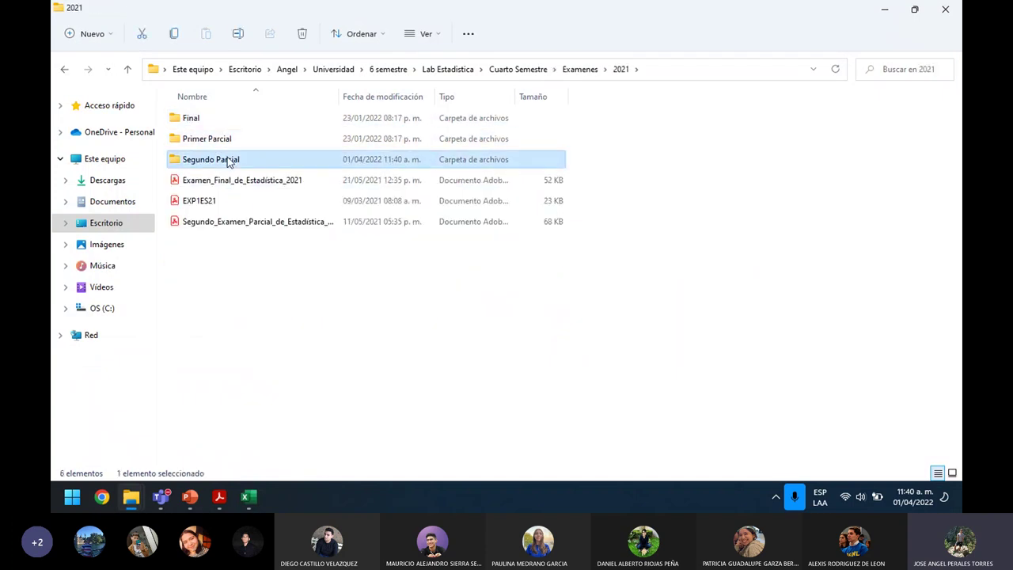
{"action": "left_click", "coordinate": [219, 118]}
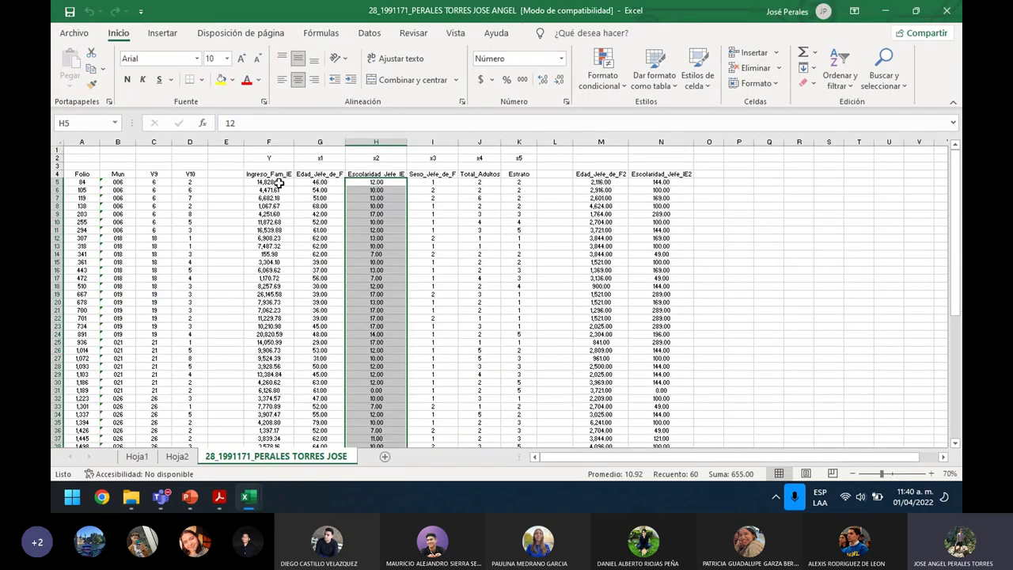
- Copy the income and age data in F5:G64 and paste it at Q3 on Hoja1 of the Formulas workbook
{"action": "left_click_drag", "start_coordinate": [280, 184], "coordinate": [318, 447]}
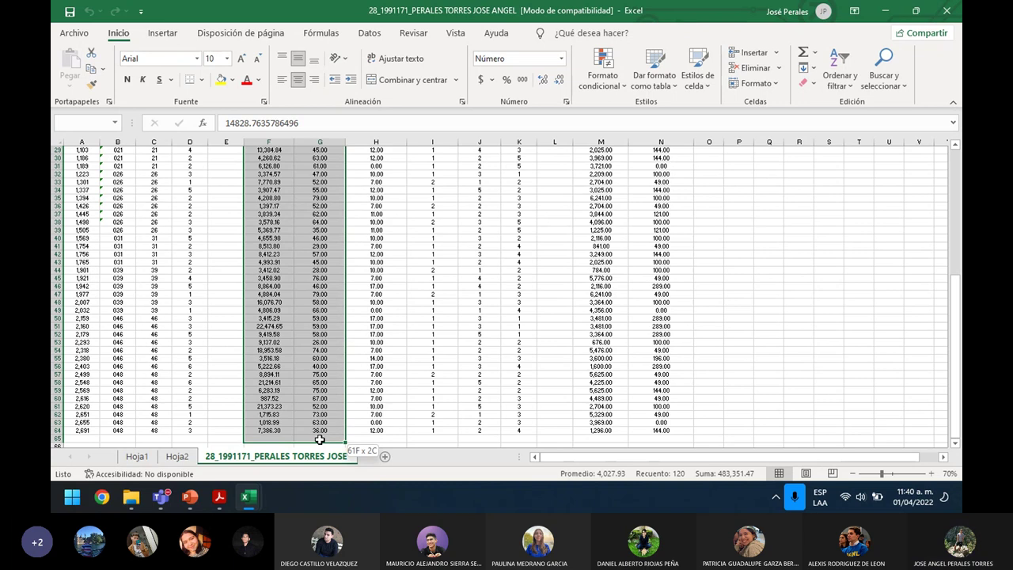
{"action": "left_click_drag", "start_coordinate": [318, 439], "coordinate": [319, 437]}
{"action": "key", "text": "ctrl+c"}
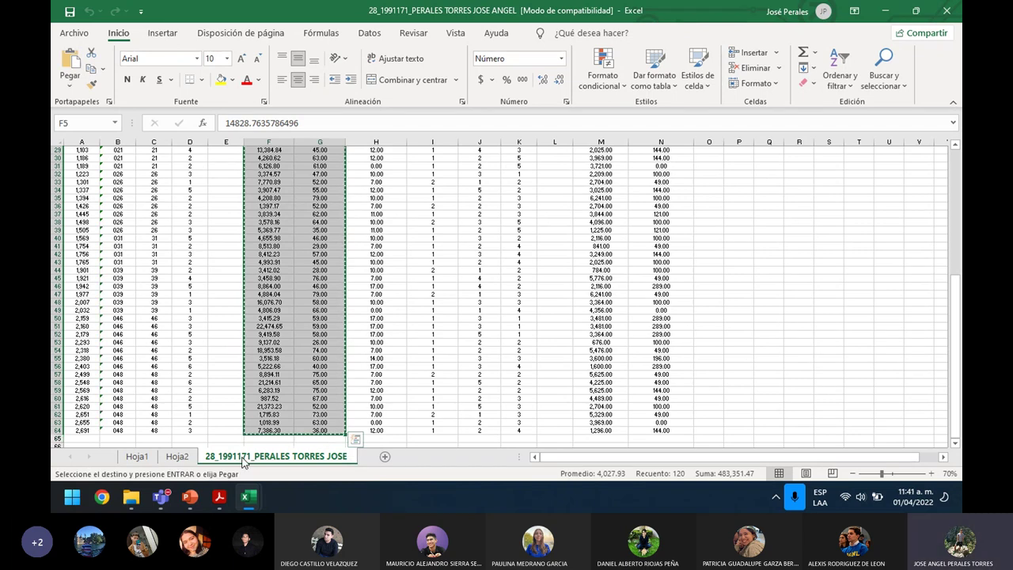
{"action": "key", "text": "alt+Tab"}
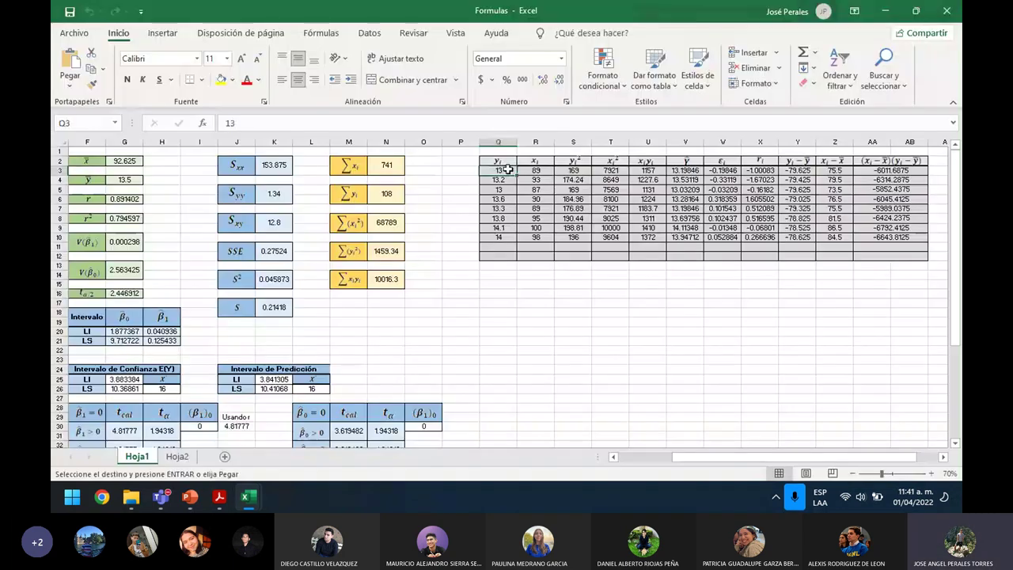
{"action": "key", "text": "ctrl+v"}
- Inspect the formulas for the slope β1 and the means of x and y on Hoja1
{"action": "left_click_drag", "start_coordinate": [694, 465], "coordinate": [631, 465]}
{"action": "left_click", "coordinate": [202, 192]}
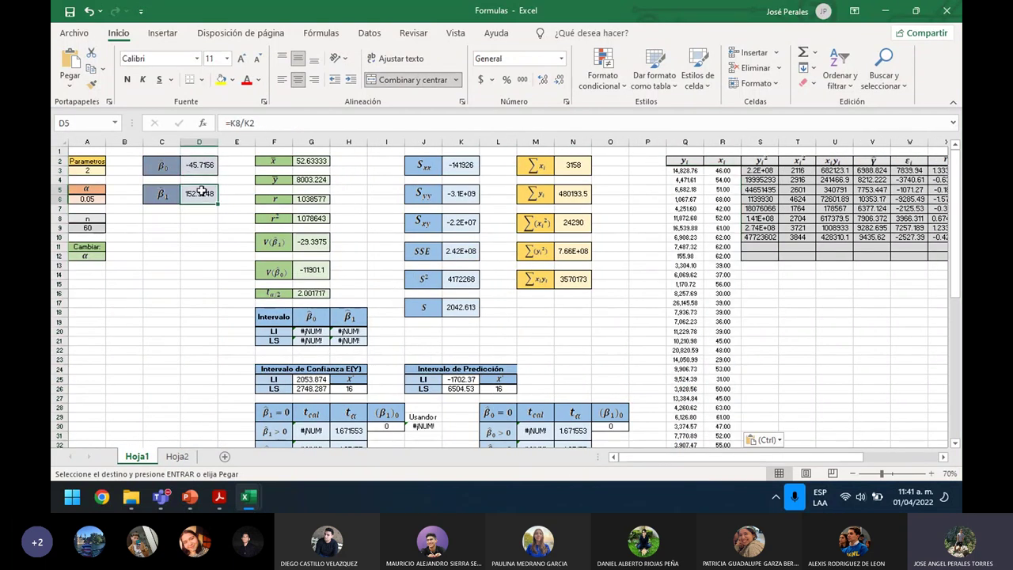
{"action": "left_click", "coordinate": [305, 161]}
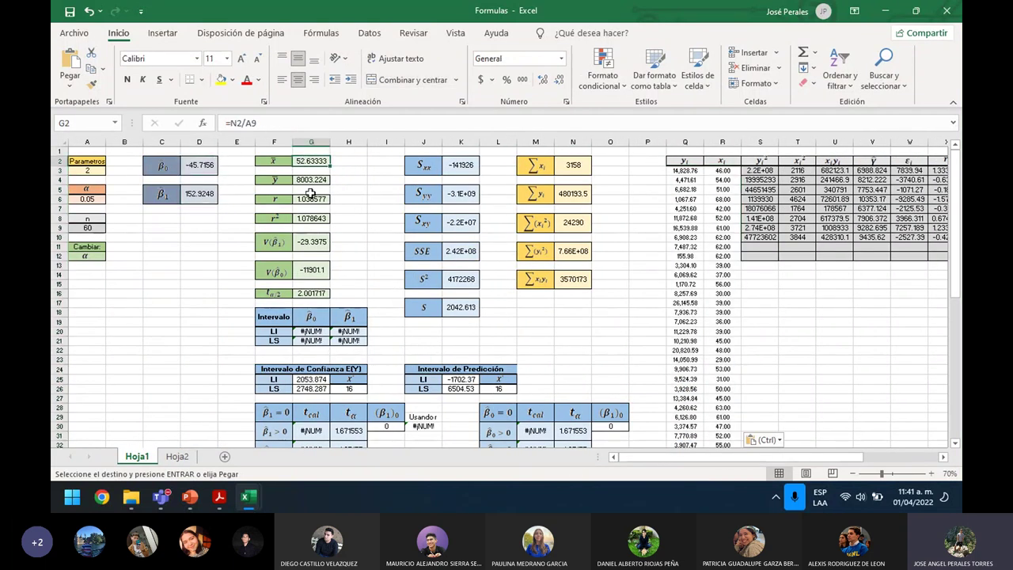
{"action": "left_click", "coordinate": [310, 180]}
{"action": "left_click", "coordinate": [311, 225]}
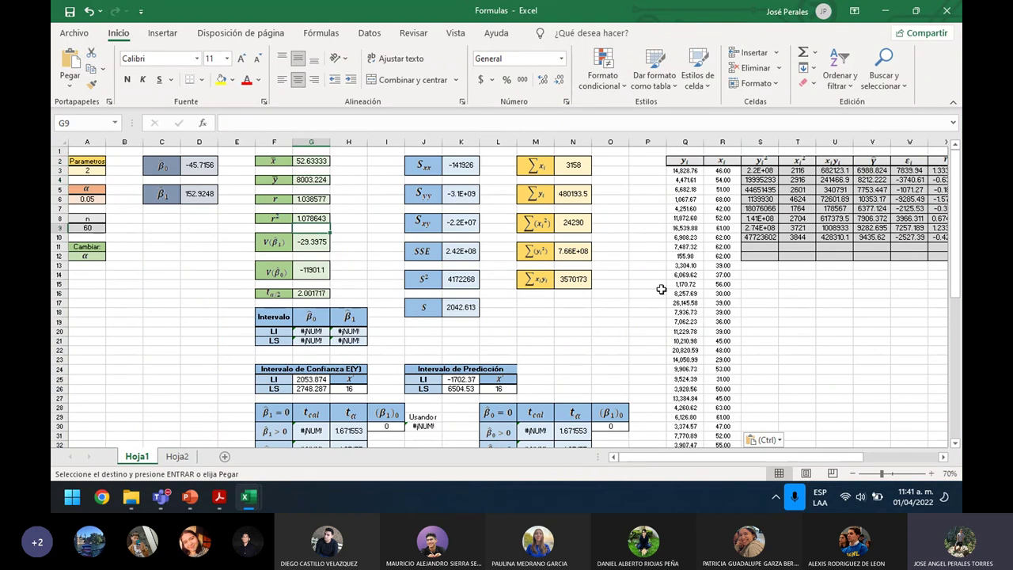
- Fill the calculation table's formulas from column S through column Z down to row 62 to cover the pasted data
{"action": "left_click", "coordinate": [776, 170]}
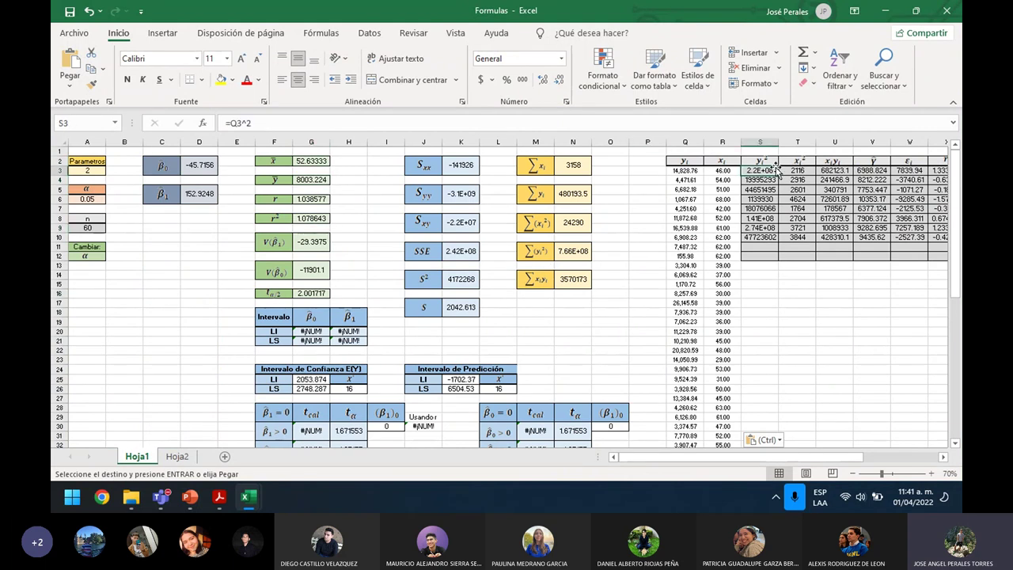
{"action": "left_click_drag", "start_coordinate": [771, 171], "coordinate": [902, 175]}
{"action": "key", "text": "ctrl+v"}
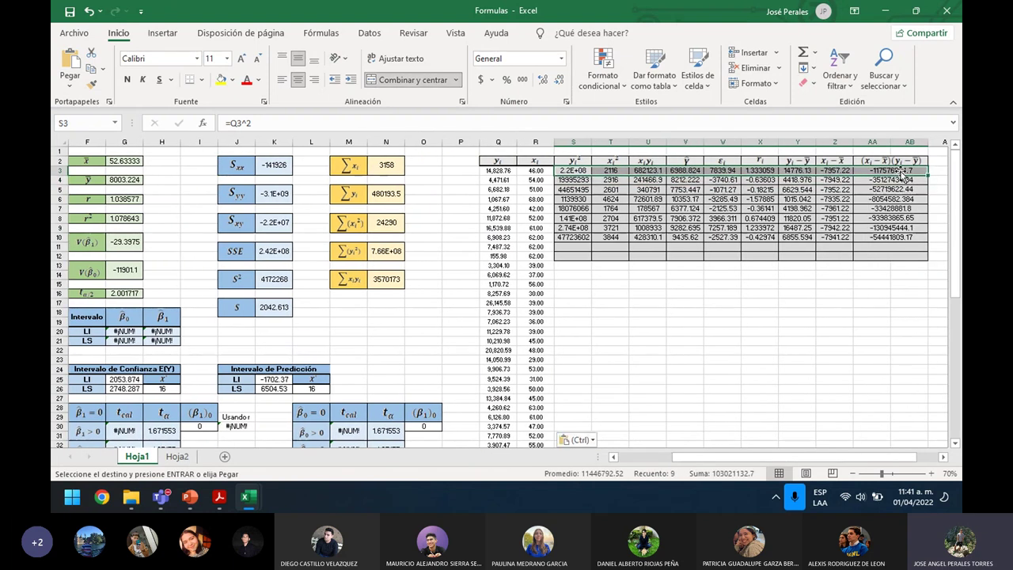
{"action": "left_click", "coordinate": [835, 160]}
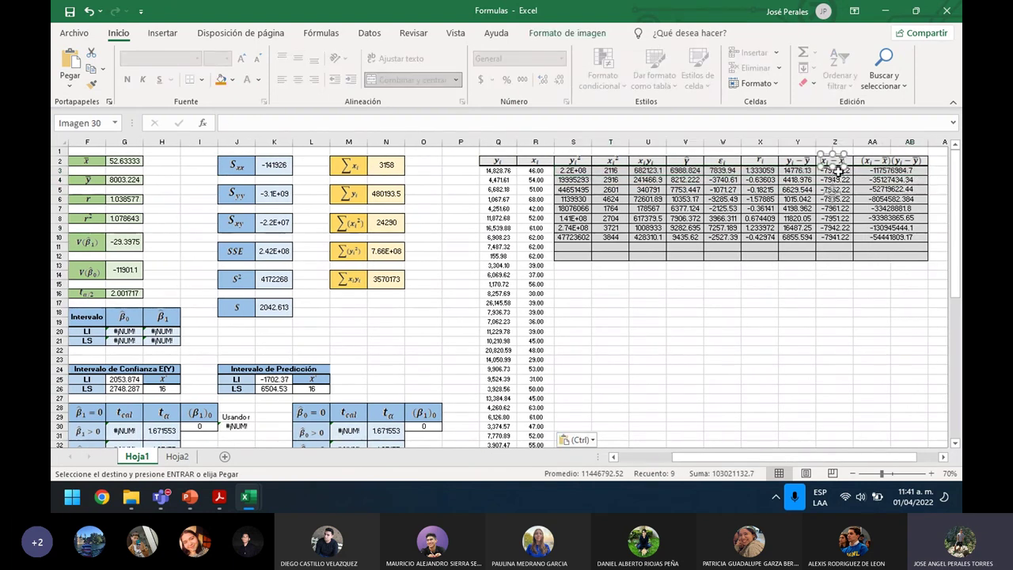
{"action": "left_click", "coordinate": [582, 171]}
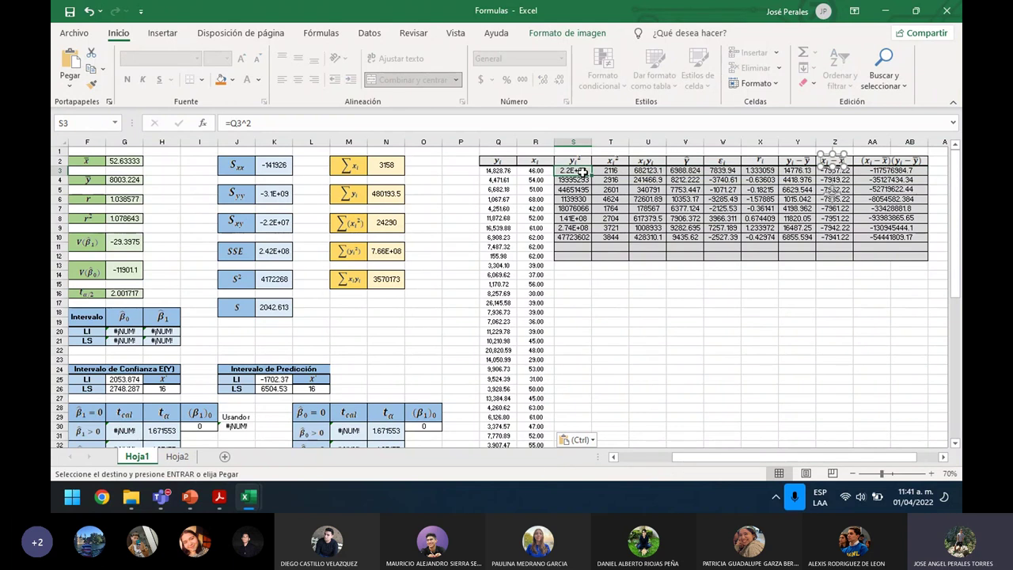
{"action": "left_click_drag", "start_coordinate": [581, 180], "coordinate": [844, 427]}
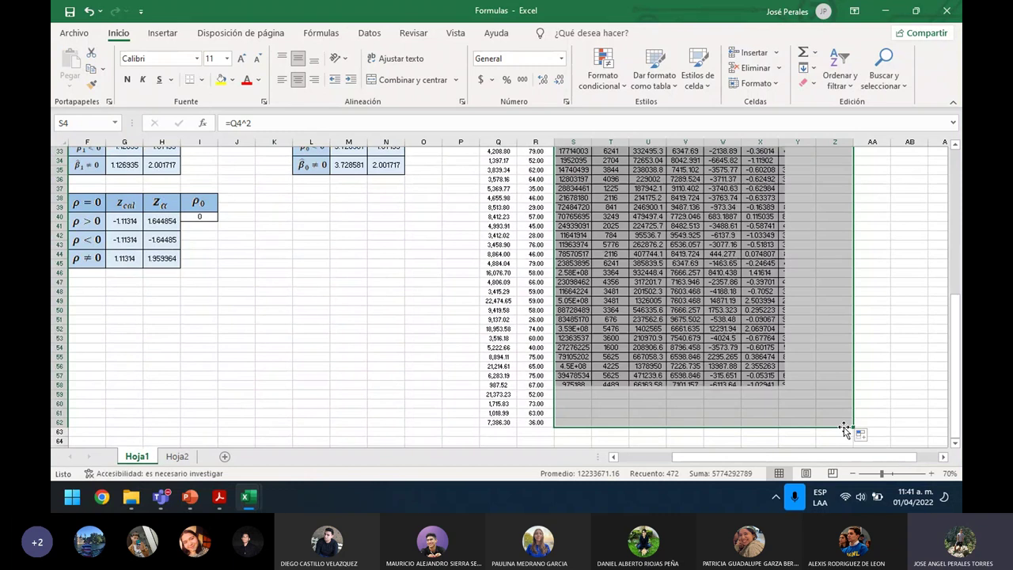
- Inspect the Syy formula in K5 on Hoja1 and look over the multiple regression calculations on Hoja2
{"action": "left_click_drag", "start_coordinate": [953, 313], "coordinate": [953, 205]}
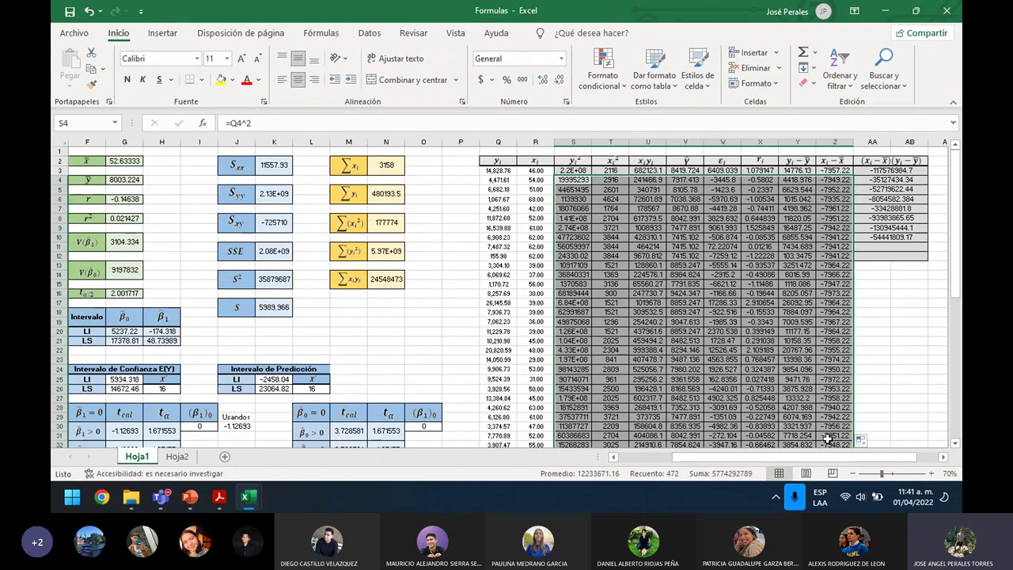
{"action": "left_click_drag", "start_coordinate": [794, 463], "coordinate": [744, 463]}
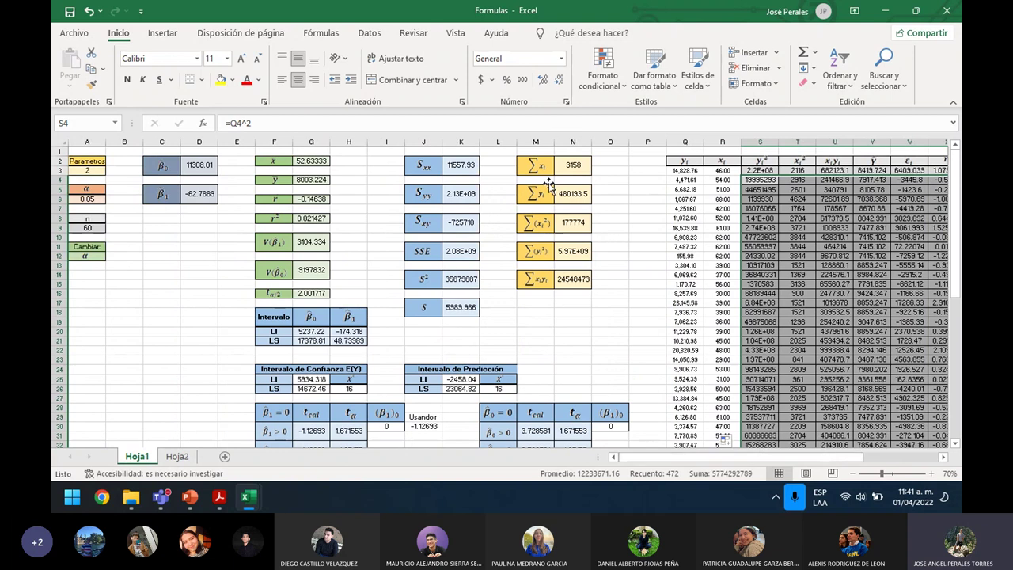
{"action": "left_click", "coordinate": [461, 193]}
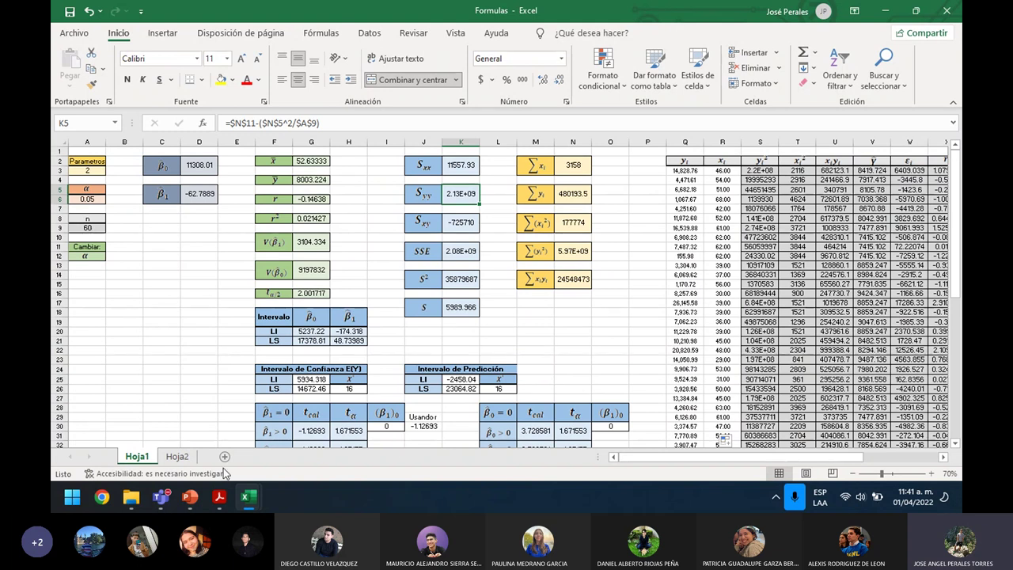
{"action": "left_click", "coordinate": [177, 457]}
{"action": "left_click_drag", "start_coordinate": [681, 457], "coordinate": [625, 458]}
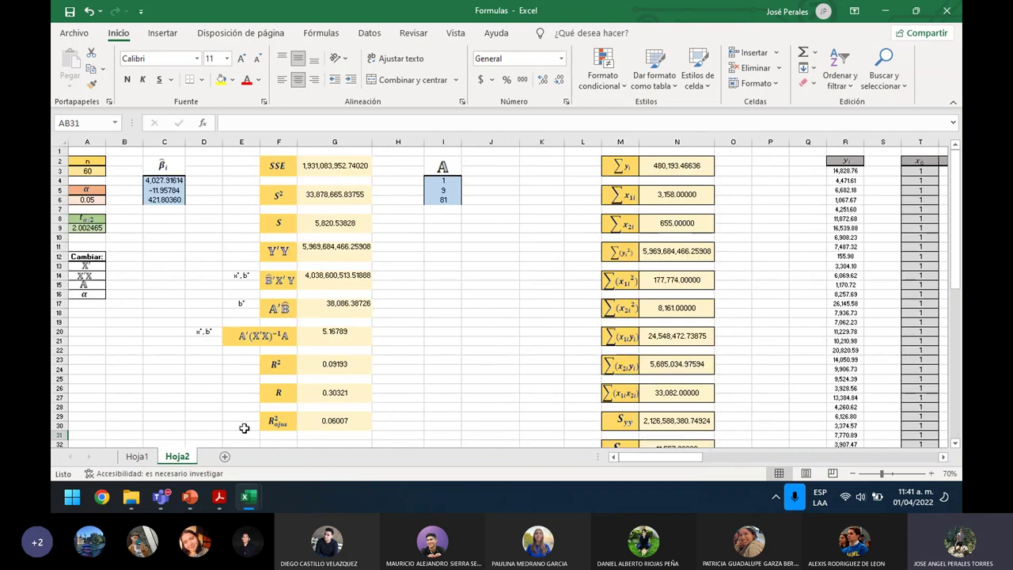
- Inspect the formulas for the slope β1 and the intercept β0 on Hoja1 of the Formulas workbook
{"action": "left_click", "coordinate": [137, 457]}
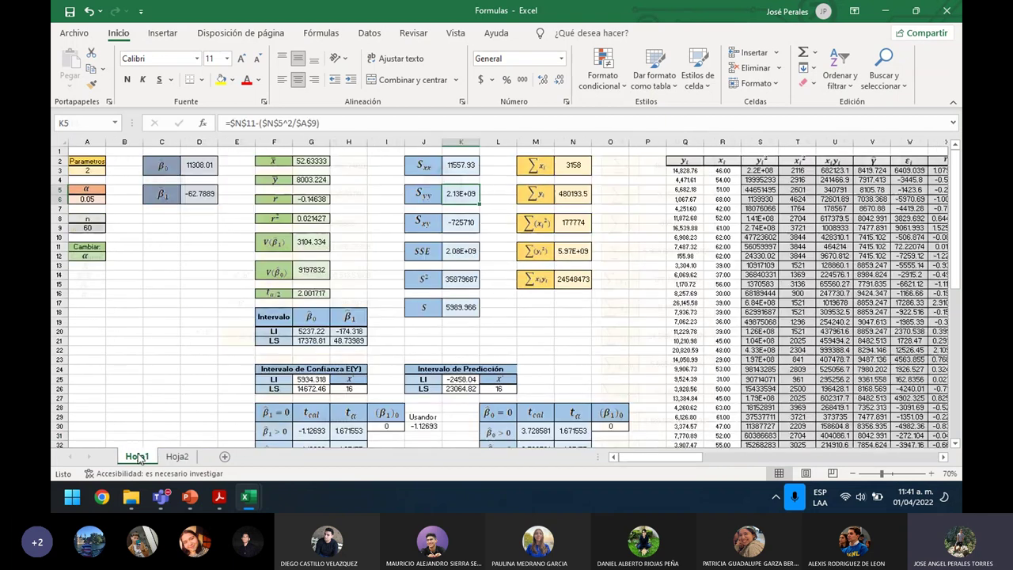
{"action": "left_click", "coordinate": [202, 192]}
{"action": "left_click", "coordinate": [198, 165]}
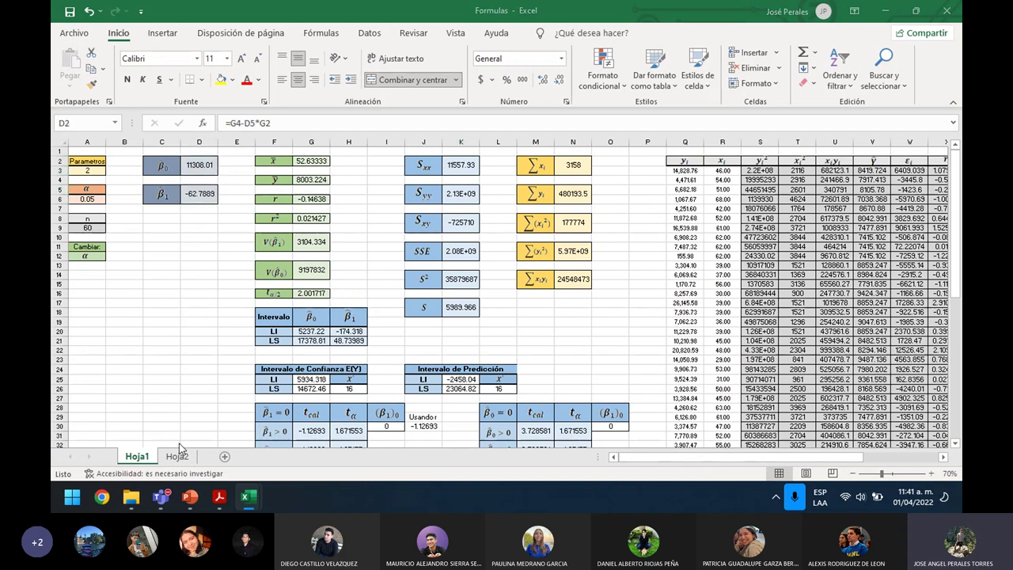
- Switch to the exam data workbook and check the regression outputs on Hoja1 and Hoja2, returning to the data sheet
{"action": "key", "text": "alt+Tab"}
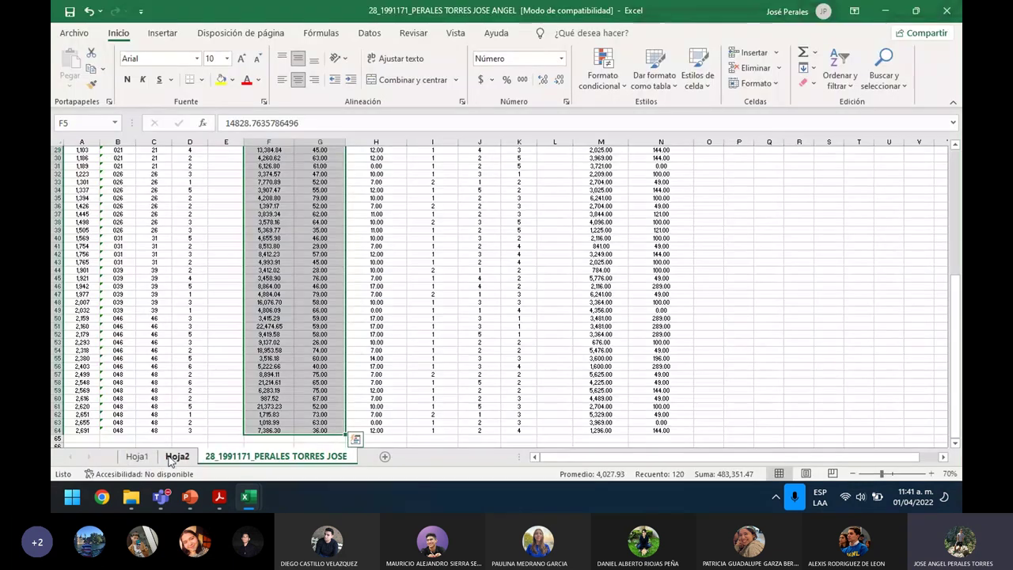
{"action": "left_click", "coordinate": [177, 456]}
{"action": "left_click", "coordinate": [137, 457]}
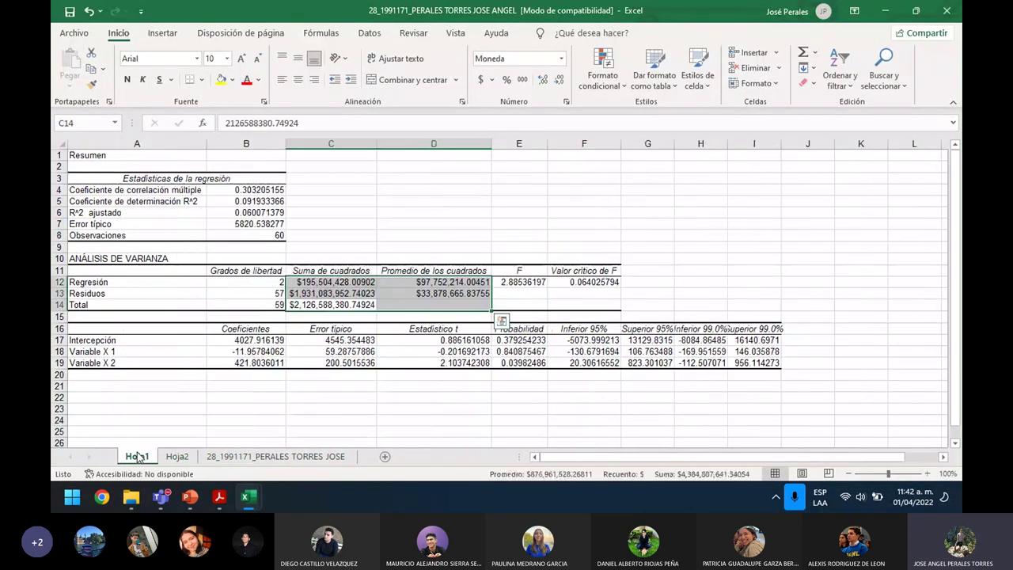
{"action": "left_click", "coordinate": [177, 457]}
{"action": "left_click", "coordinate": [275, 457]}
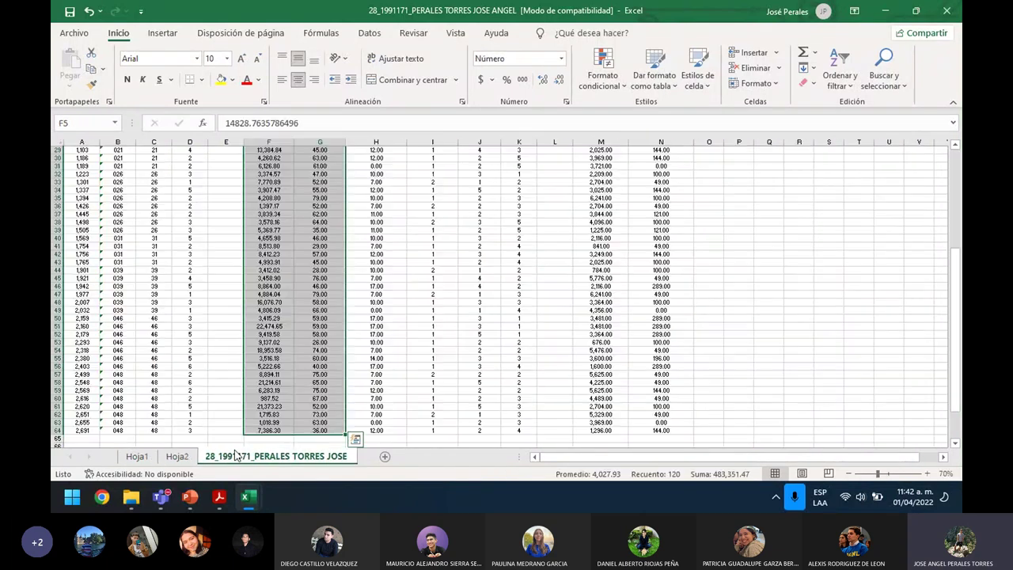
- Set up a Regression analysis with income F5:F64 as the Y range and age G5:G64 as the X range
{"action": "left_click", "coordinate": [373, 36]}
{"action": "left_click", "coordinate": [848, 51]}
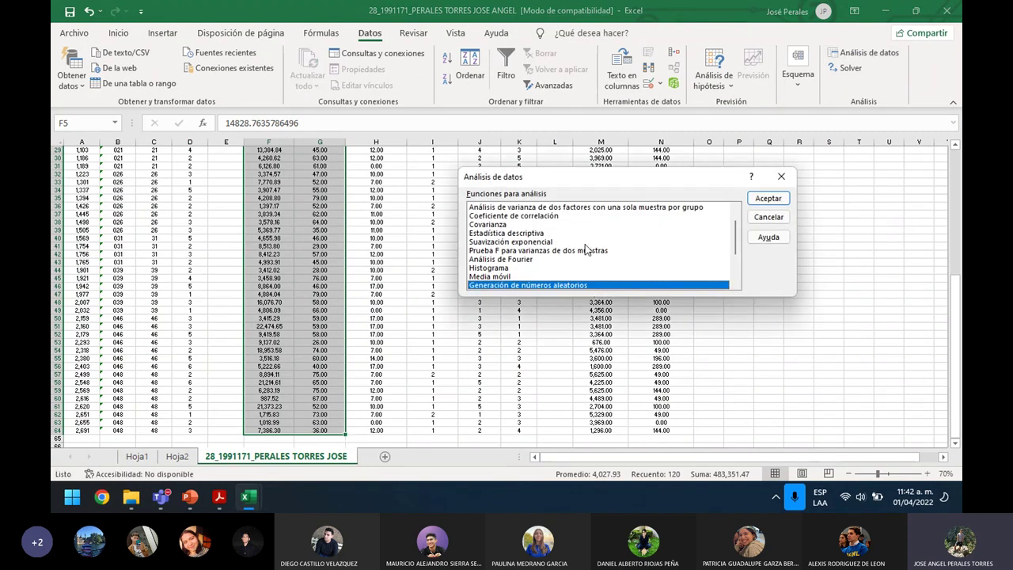
{"action": "left_click_drag", "start_coordinate": [735, 242], "coordinate": [733, 269]}
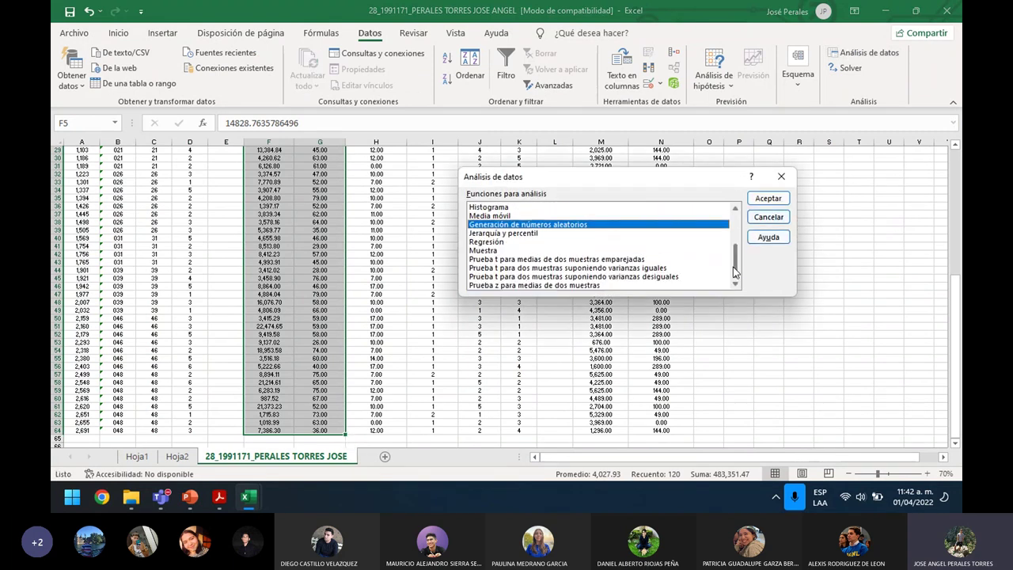
{"action": "left_click", "coordinate": [696, 241]}
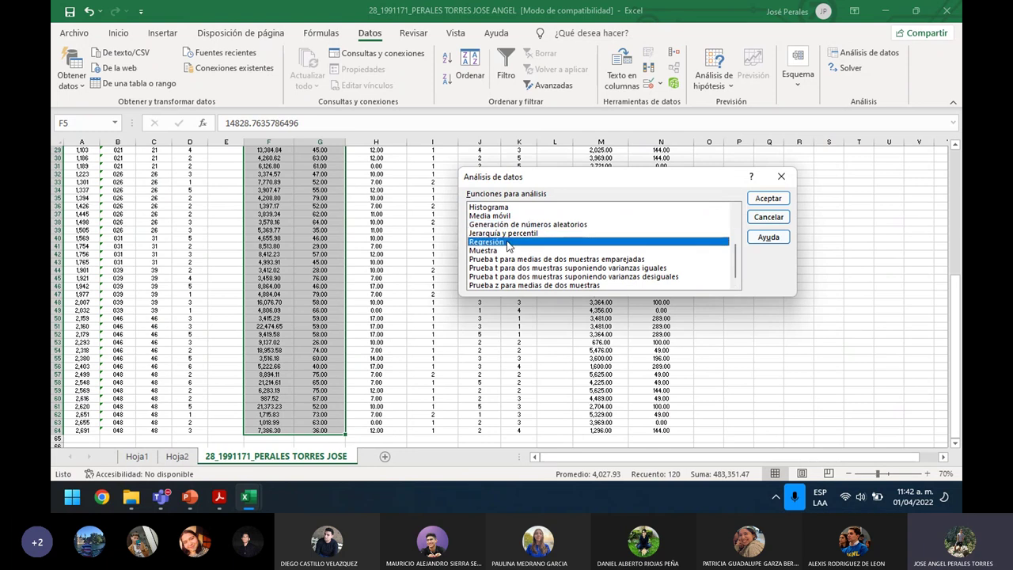
{"action": "left_click", "coordinate": [760, 199]}
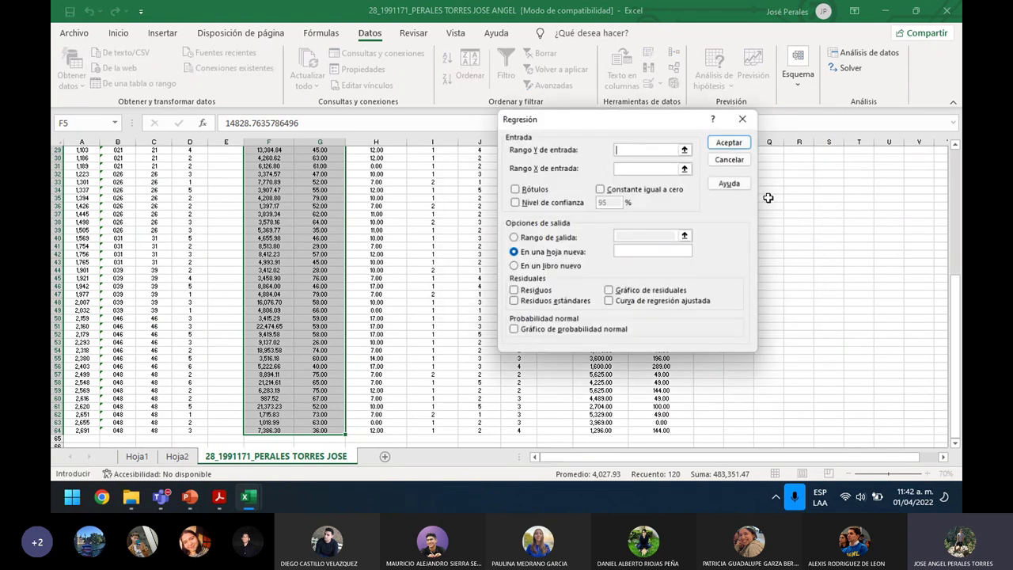
{"action": "left_click_drag", "start_coordinate": [956, 356], "coordinate": [942, 186]}
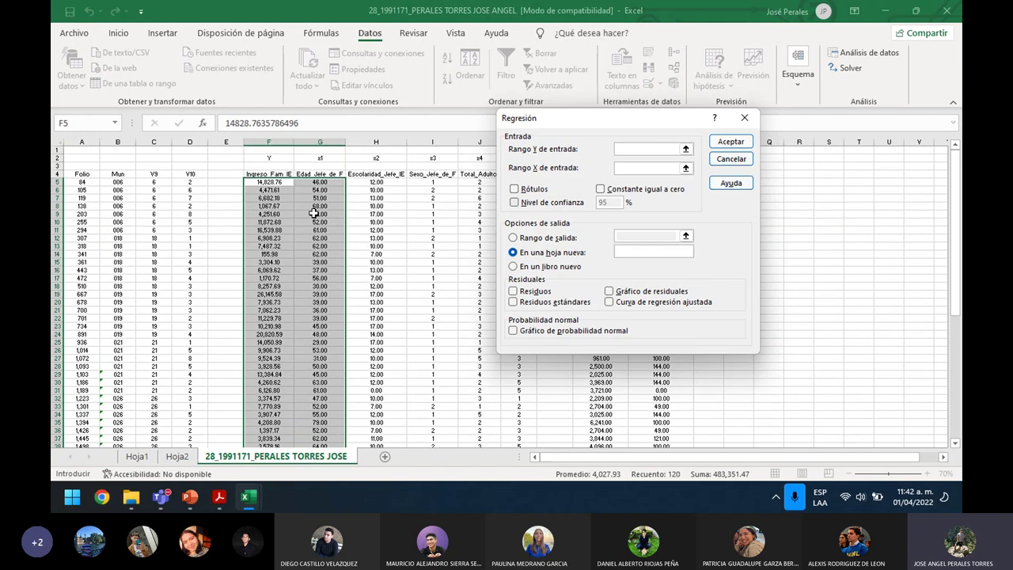
{"action": "left_click_drag", "start_coordinate": [261, 182], "coordinate": [265, 428]}
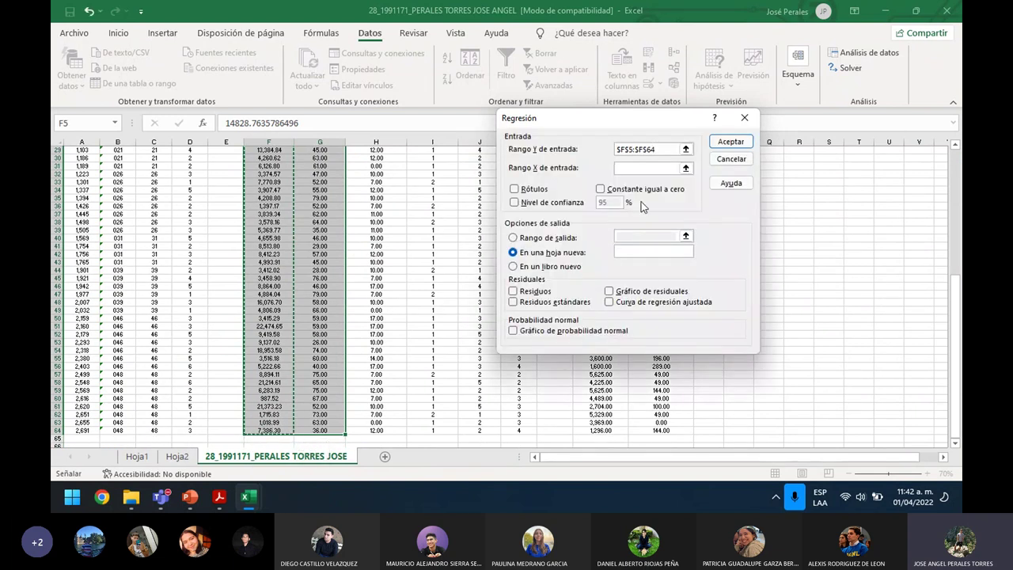
{"action": "left_click", "coordinate": [634, 170]}
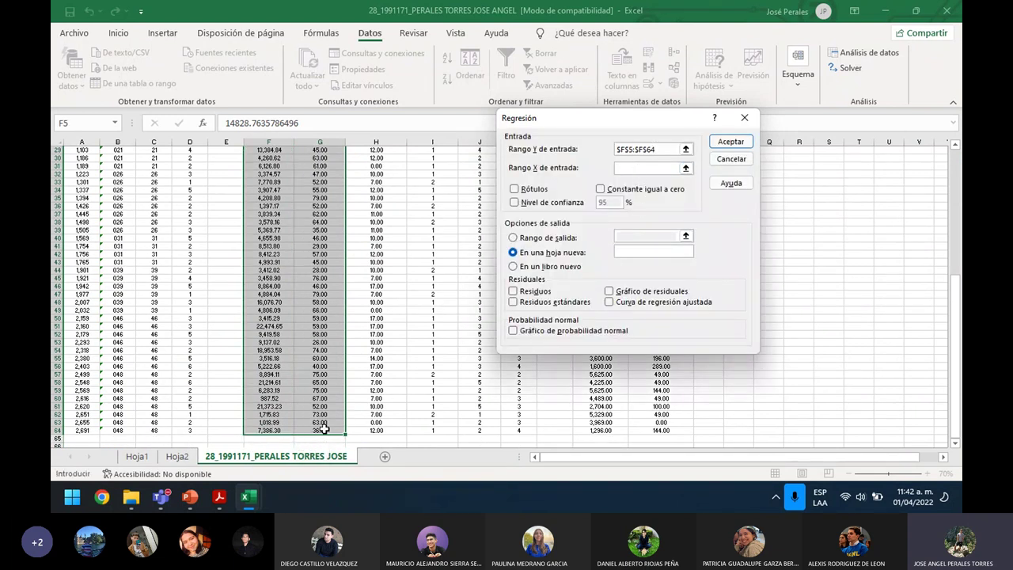
{"action": "left_click_drag", "start_coordinate": [323, 430], "coordinate": [326, 168]}
- Set the regression's confidence level to 99% and generate the output on a new sheet
{"action": "left_click", "coordinate": [603, 199]}
{"action": "key", "text": "BackSpace"}
{"action": "key", "text": "BackSpace"}
{"action": "type", "text": "90"}
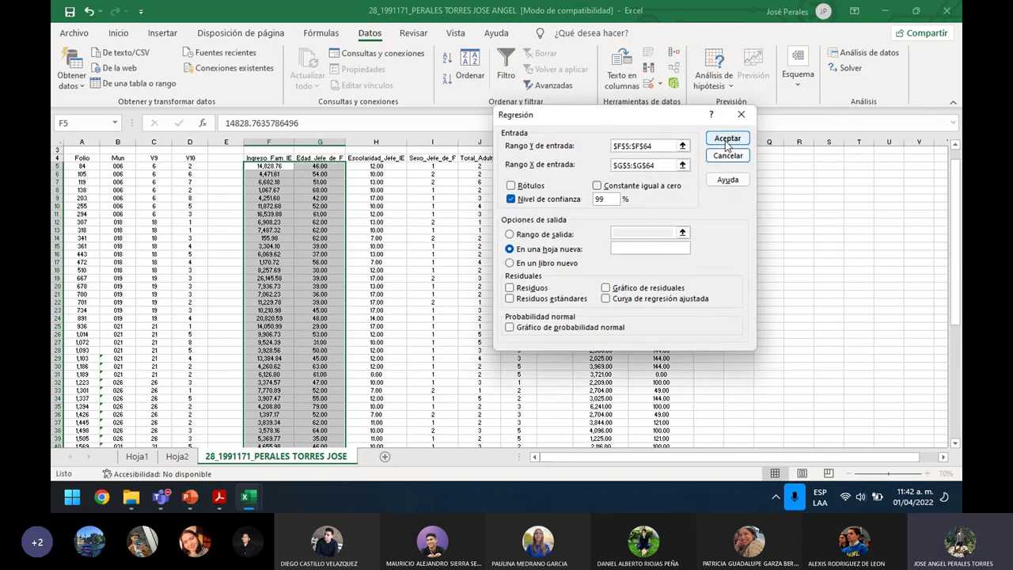
{"action": "left_click", "coordinate": [725, 139]}
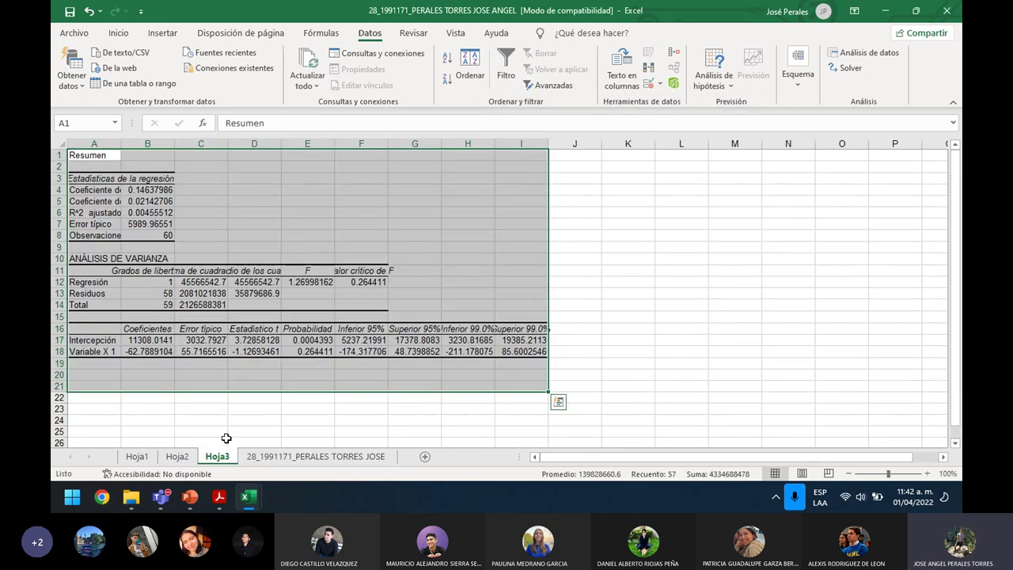
- Switch to the Formulas workbook and set the significance level α in A6 of Hoja1 to 0.01
{"action": "key", "text": "alt+Tab"}
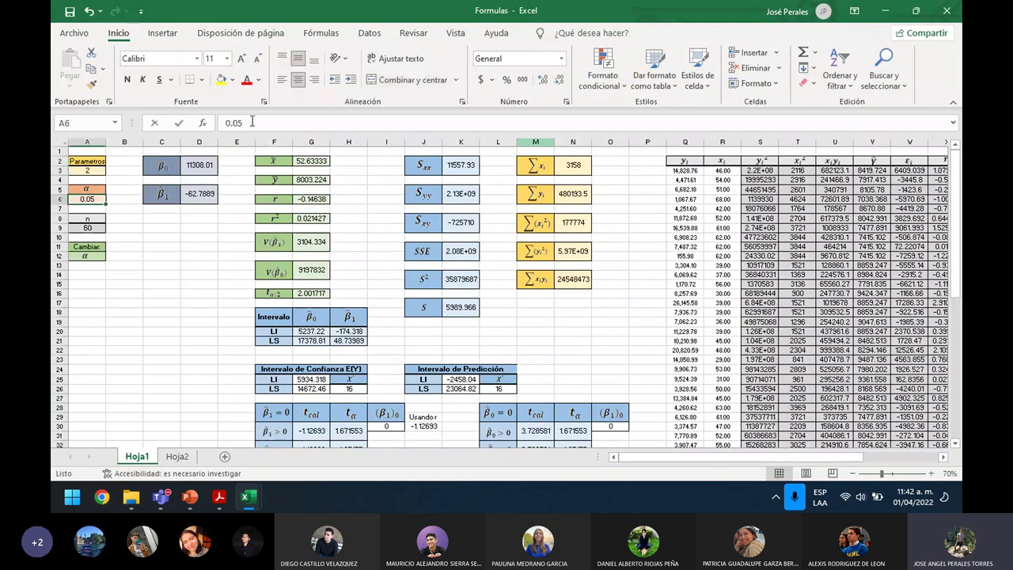
{"action": "type", "text": "0.01"}
{"action": "key", "text": "Return"}
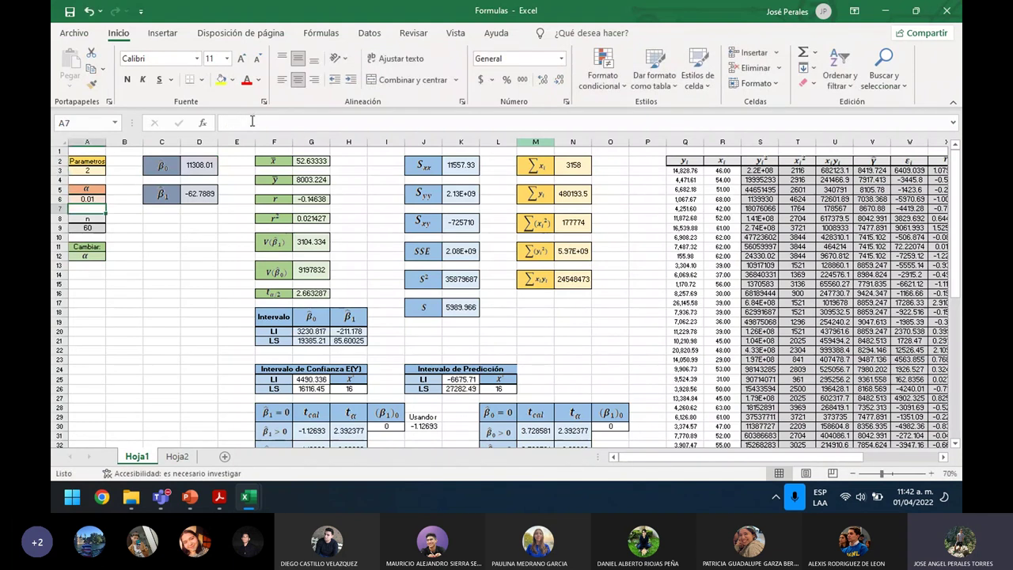
- Compare β1 and β0 on the Formulas sheet with the Variable X 1 and Intercepción coefficients in the exam workbook's Regression output
{"action": "left_click", "coordinate": [199, 190]}
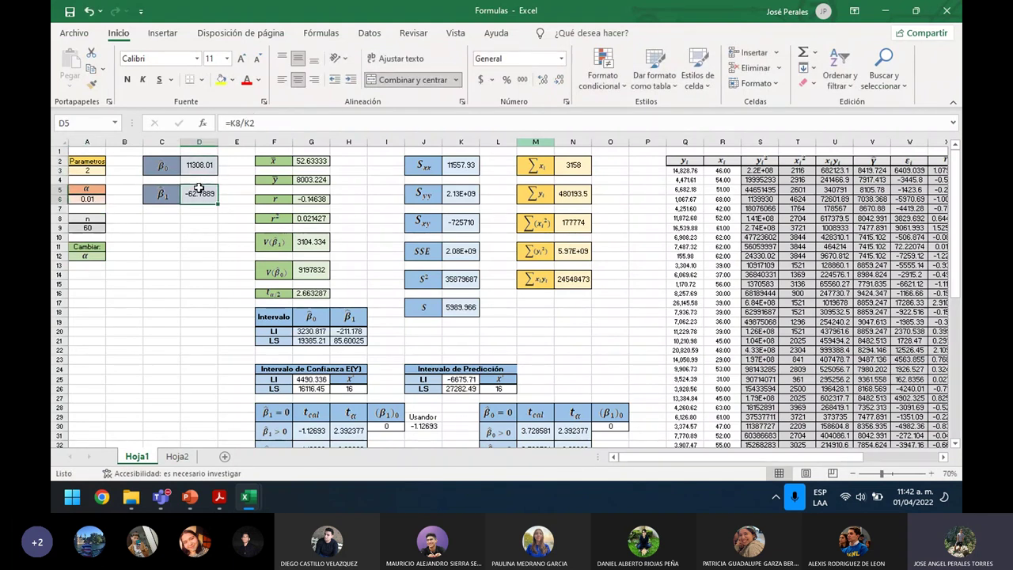
{"action": "key", "text": "alt+Tab"}
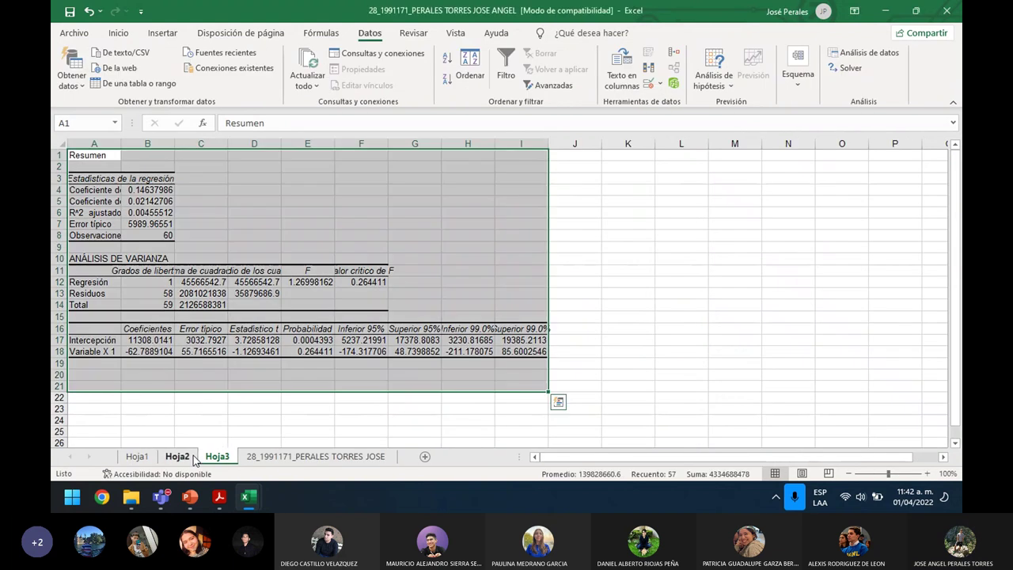
{"action": "left_click", "coordinate": [154, 353]}
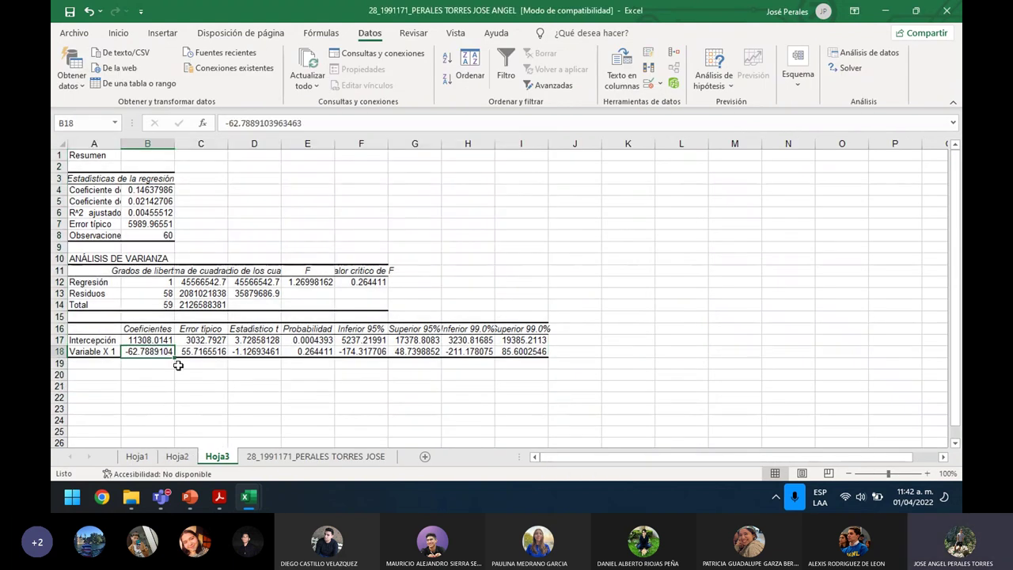
{"action": "key", "text": "alt+Tab"}
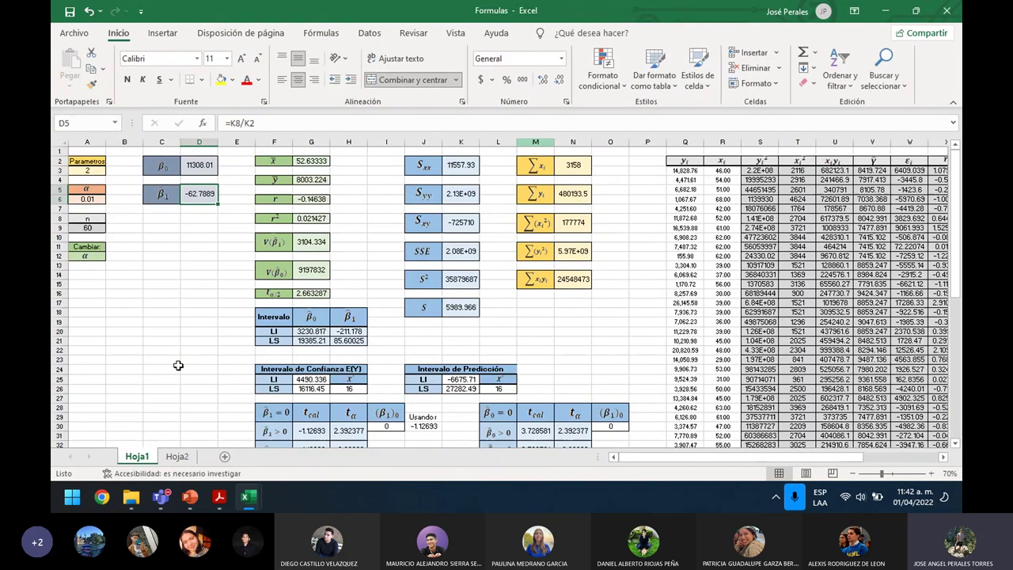
{"action": "key", "text": "alt+Tab"}
{"action": "left_click", "coordinate": [151, 340]}
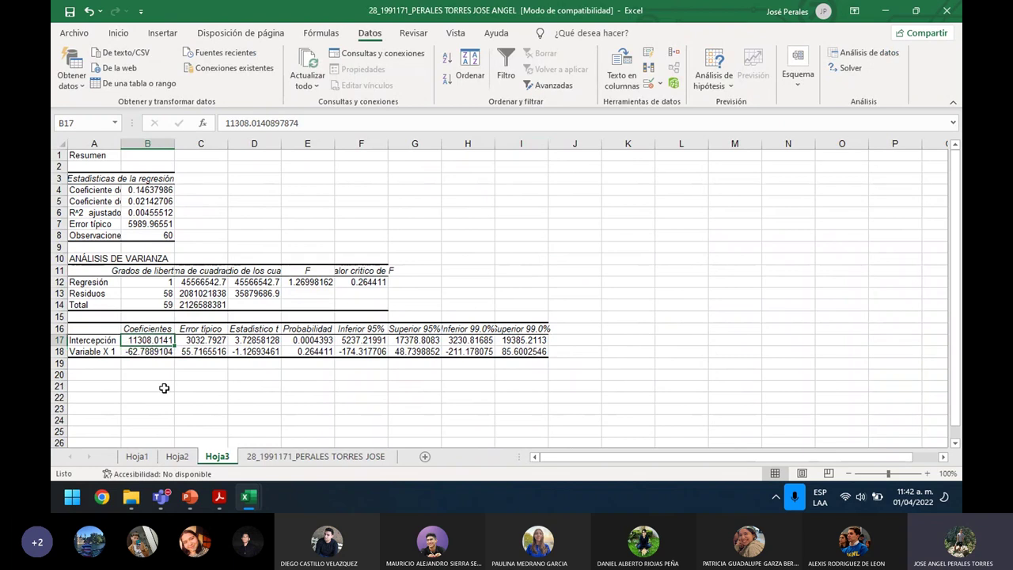
{"action": "key", "text": "alt+Tab"}
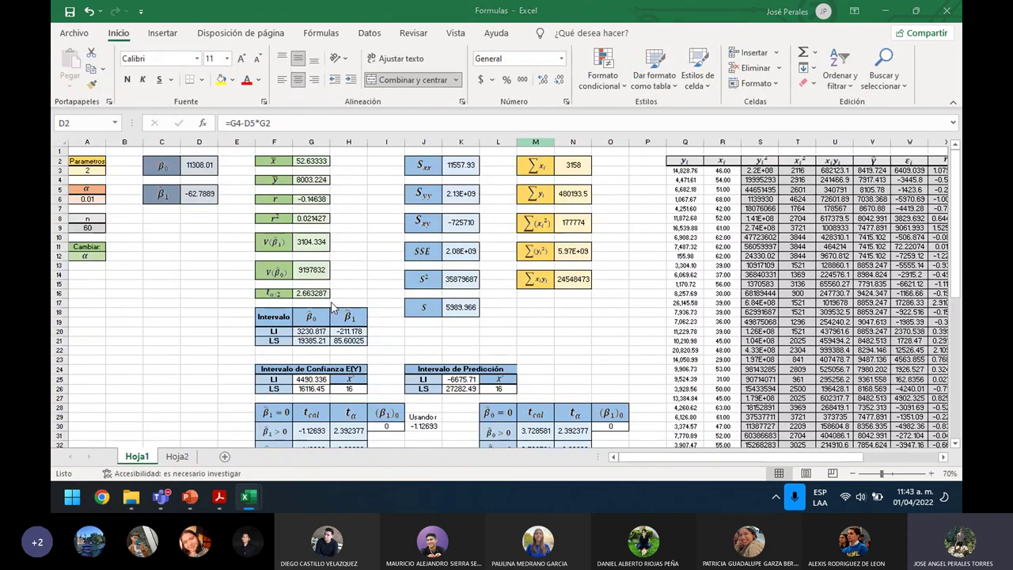
{"action": "key", "text": "alt+Tab"}
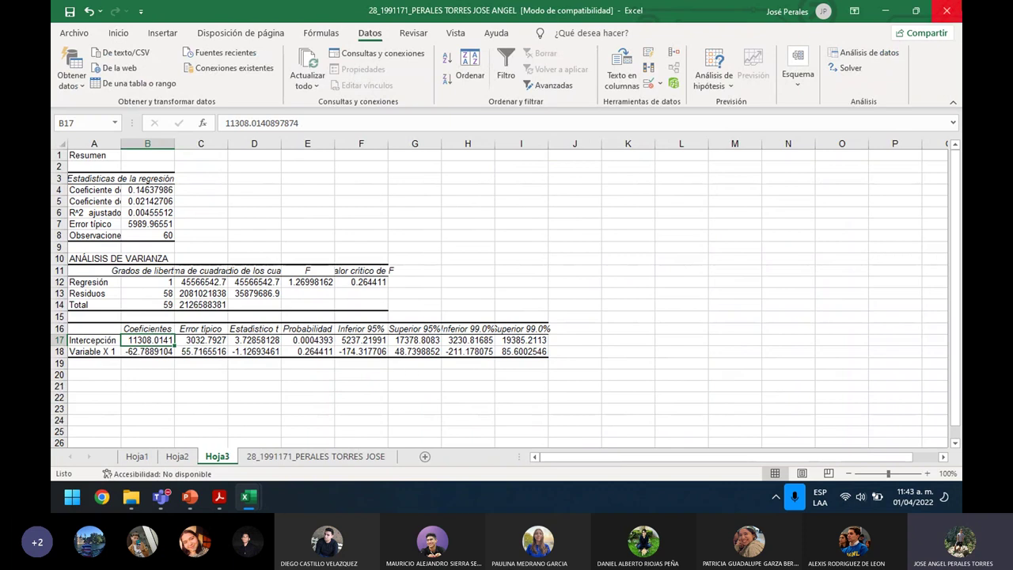
- Switch to the Teams meeting window and review its participant list
{"action": "key", "text": "alt+Tab"}
{"action": "key", "text": "Down"}
{"action": "key", "text": "Down"}
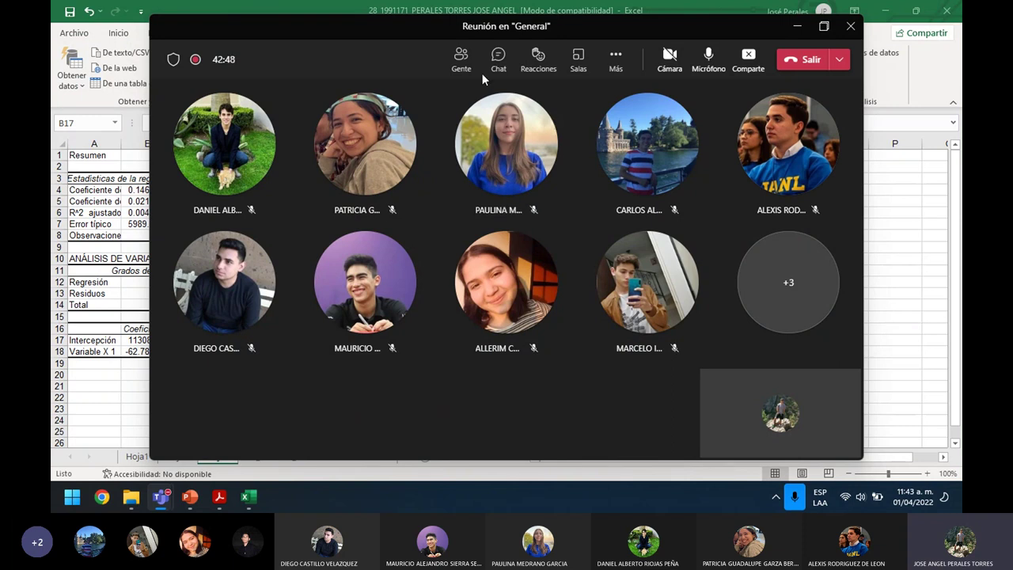
{"action": "left_click", "coordinate": [467, 65]}
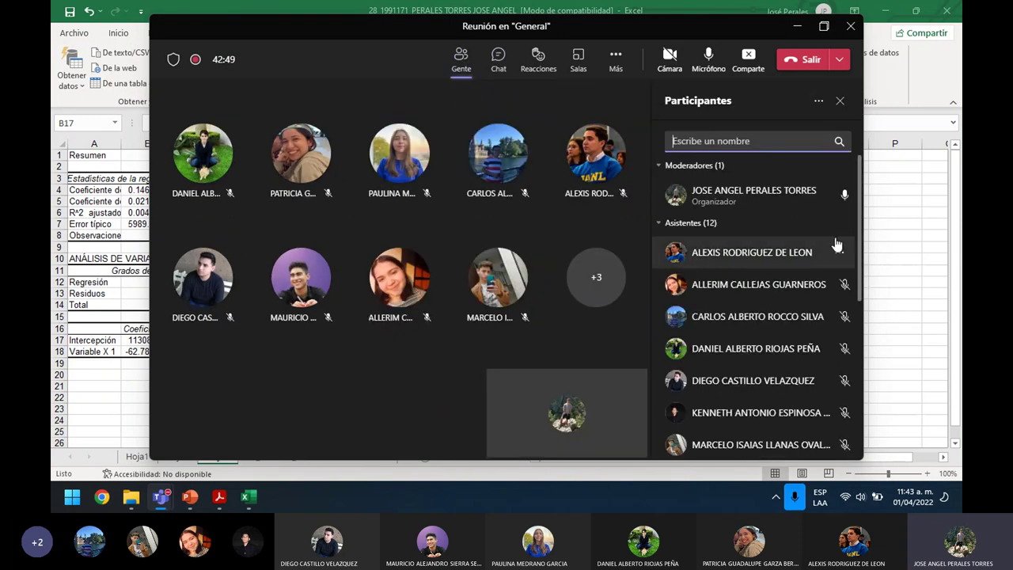
{"action": "scroll", "coordinate": [839, 254], "scroll_direction": "down", "scroll_amount": 5}
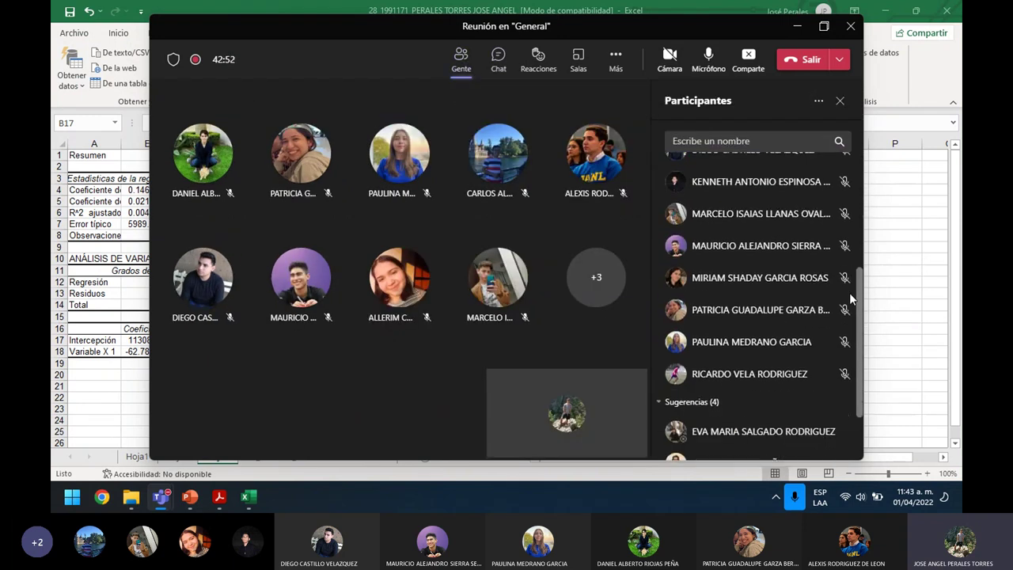
{"action": "scroll", "coordinate": [849, 293], "scroll_direction": "up", "scroll_amount": 4}
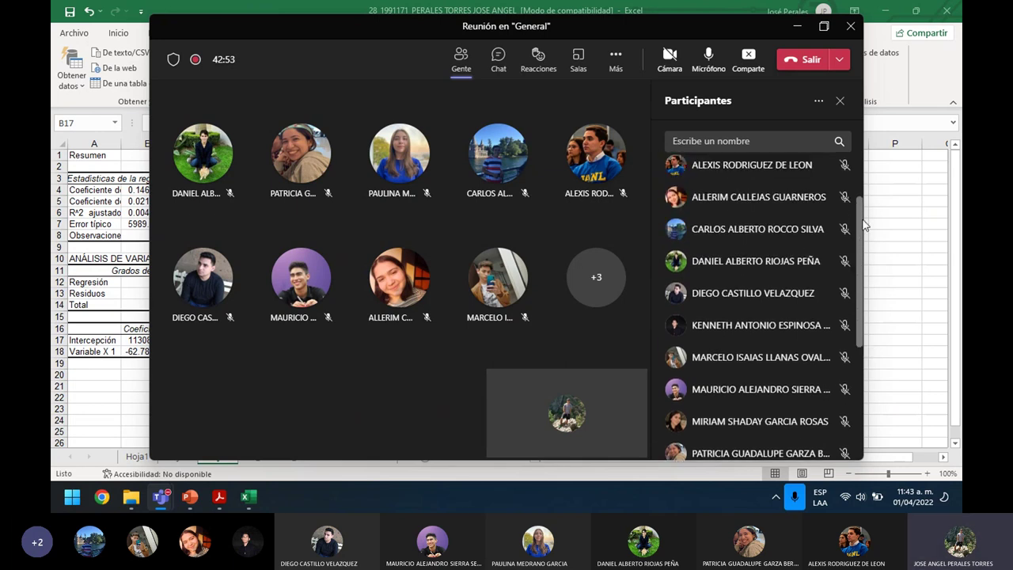
{"action": "scroll", "coordinate": [865, 226], "scroll_direction": "up", "scroll_amount": 2}
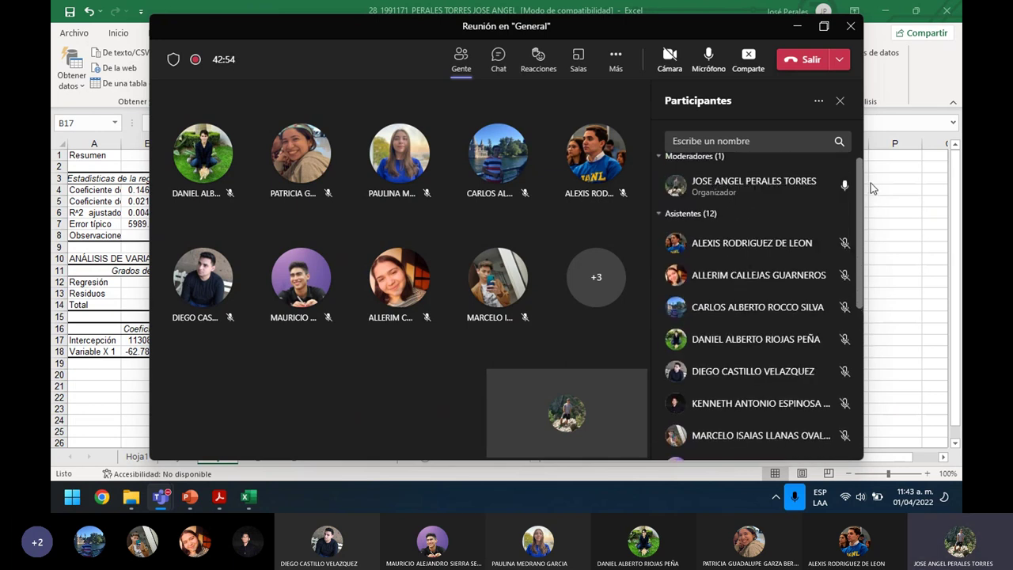
- Maximize the meeting window and open the meeting's additional options
{"action": "left_click", "coordinate": [827, 28]}
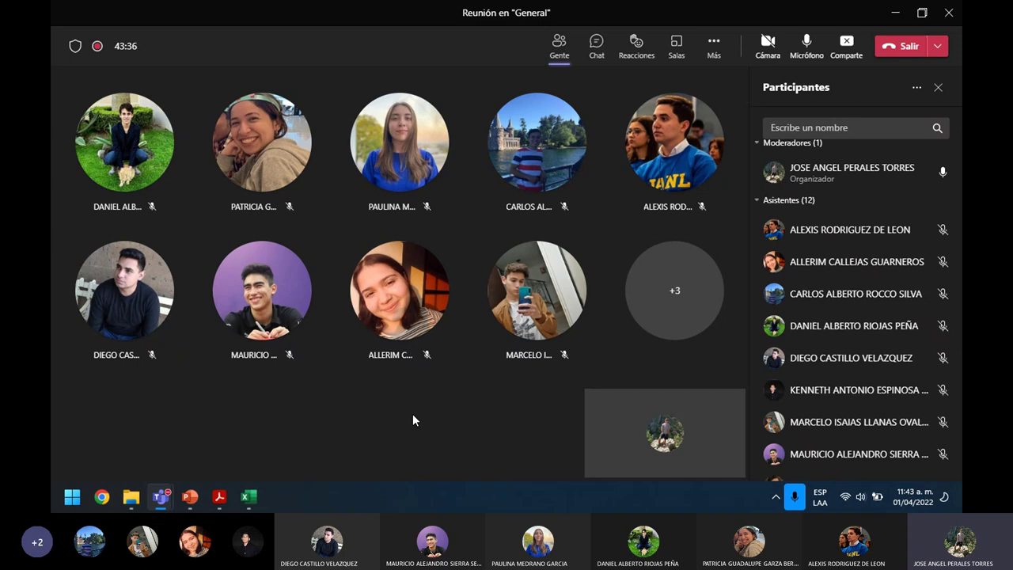
{"action": "left_click", "coordinate": [713, 46]}
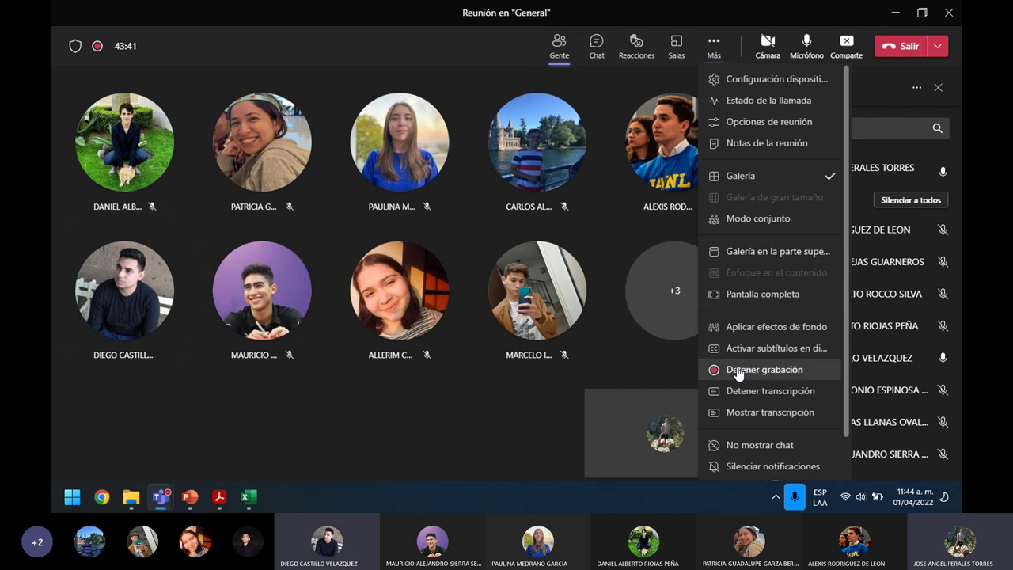